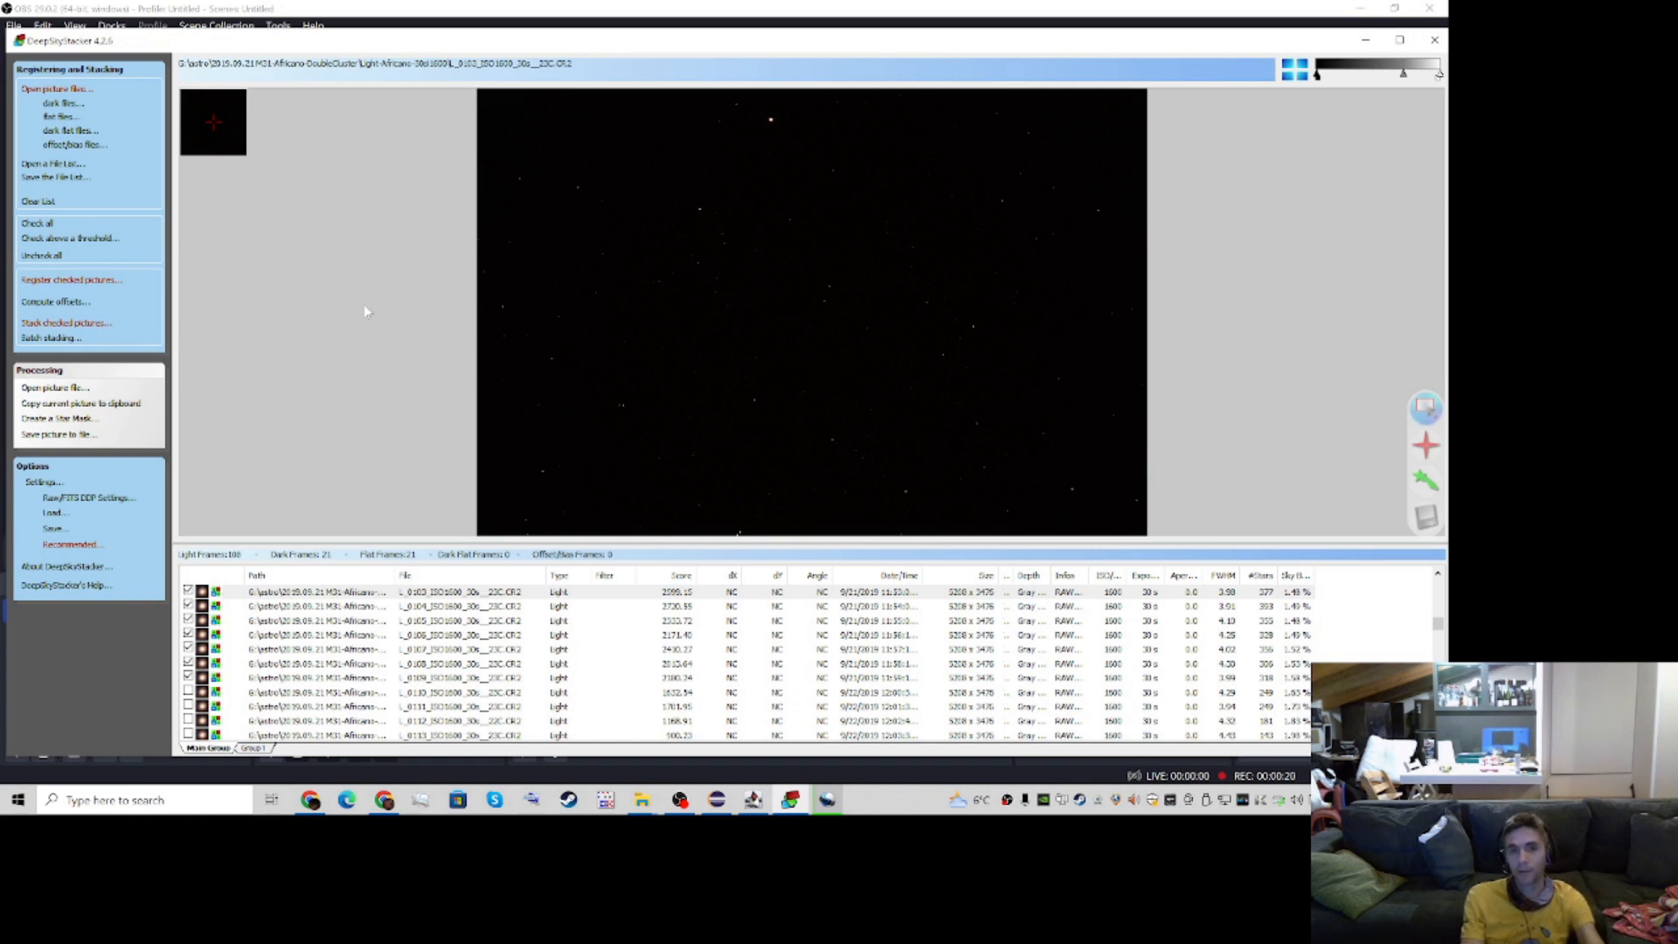
Review the result, light, dark and intermediate file stacking parameters, and start stacking the checked pictures
{"action": "left_click", "coordinate": [1409, 41]}
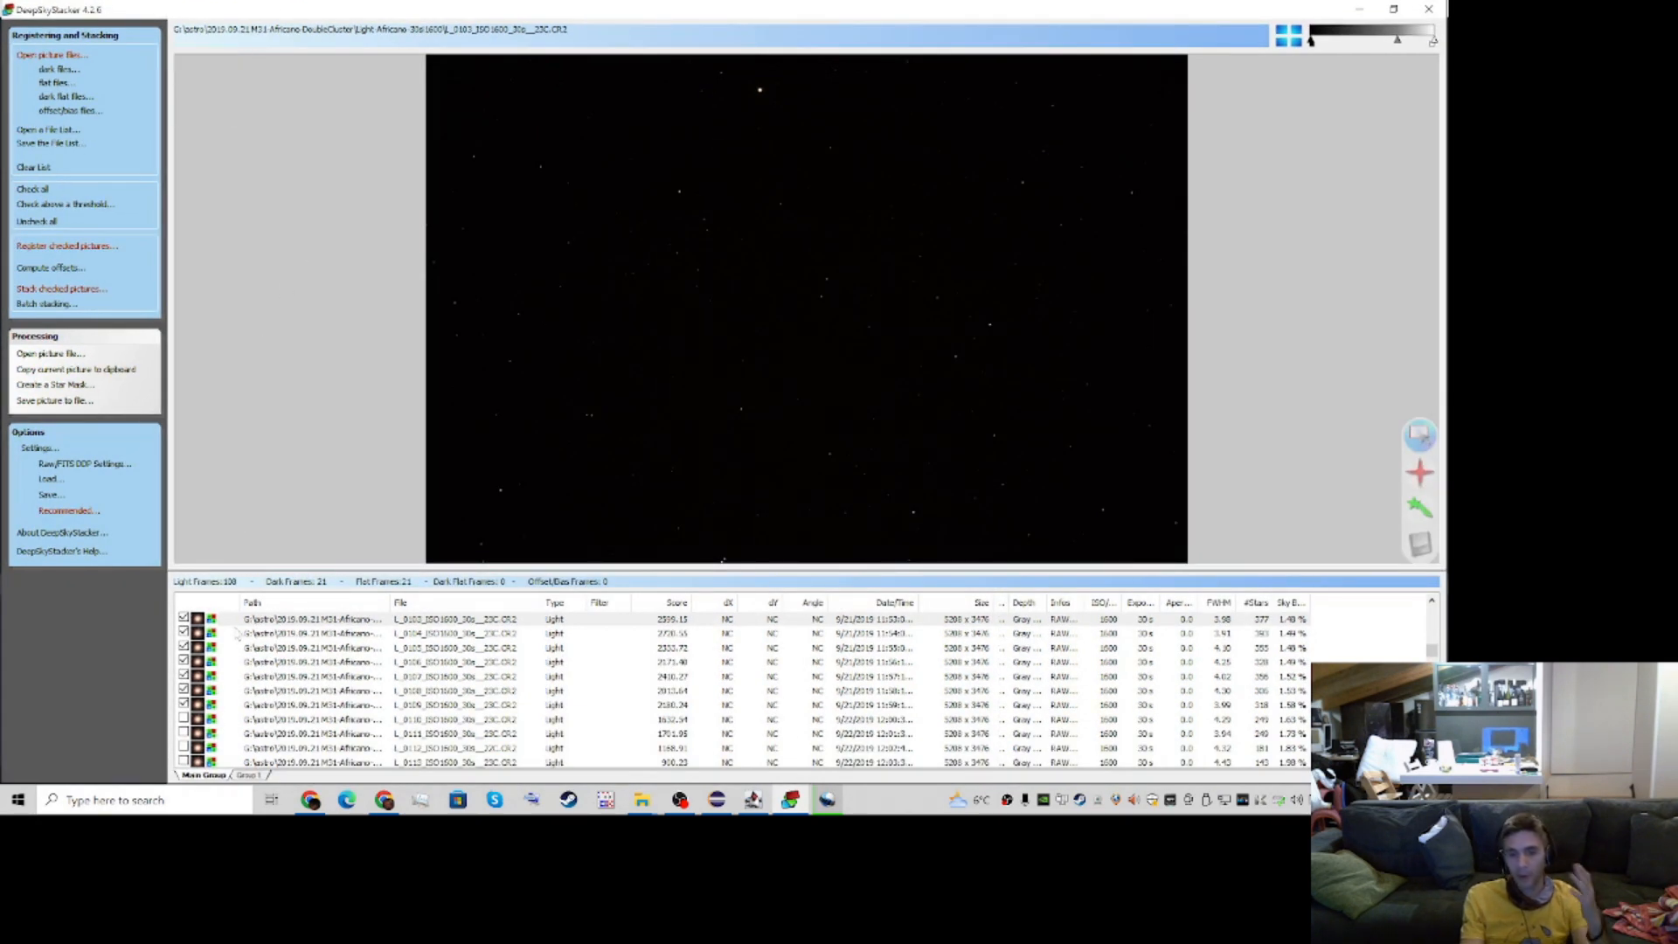
{"action": "left_click", "coordinate": [85, 290]}
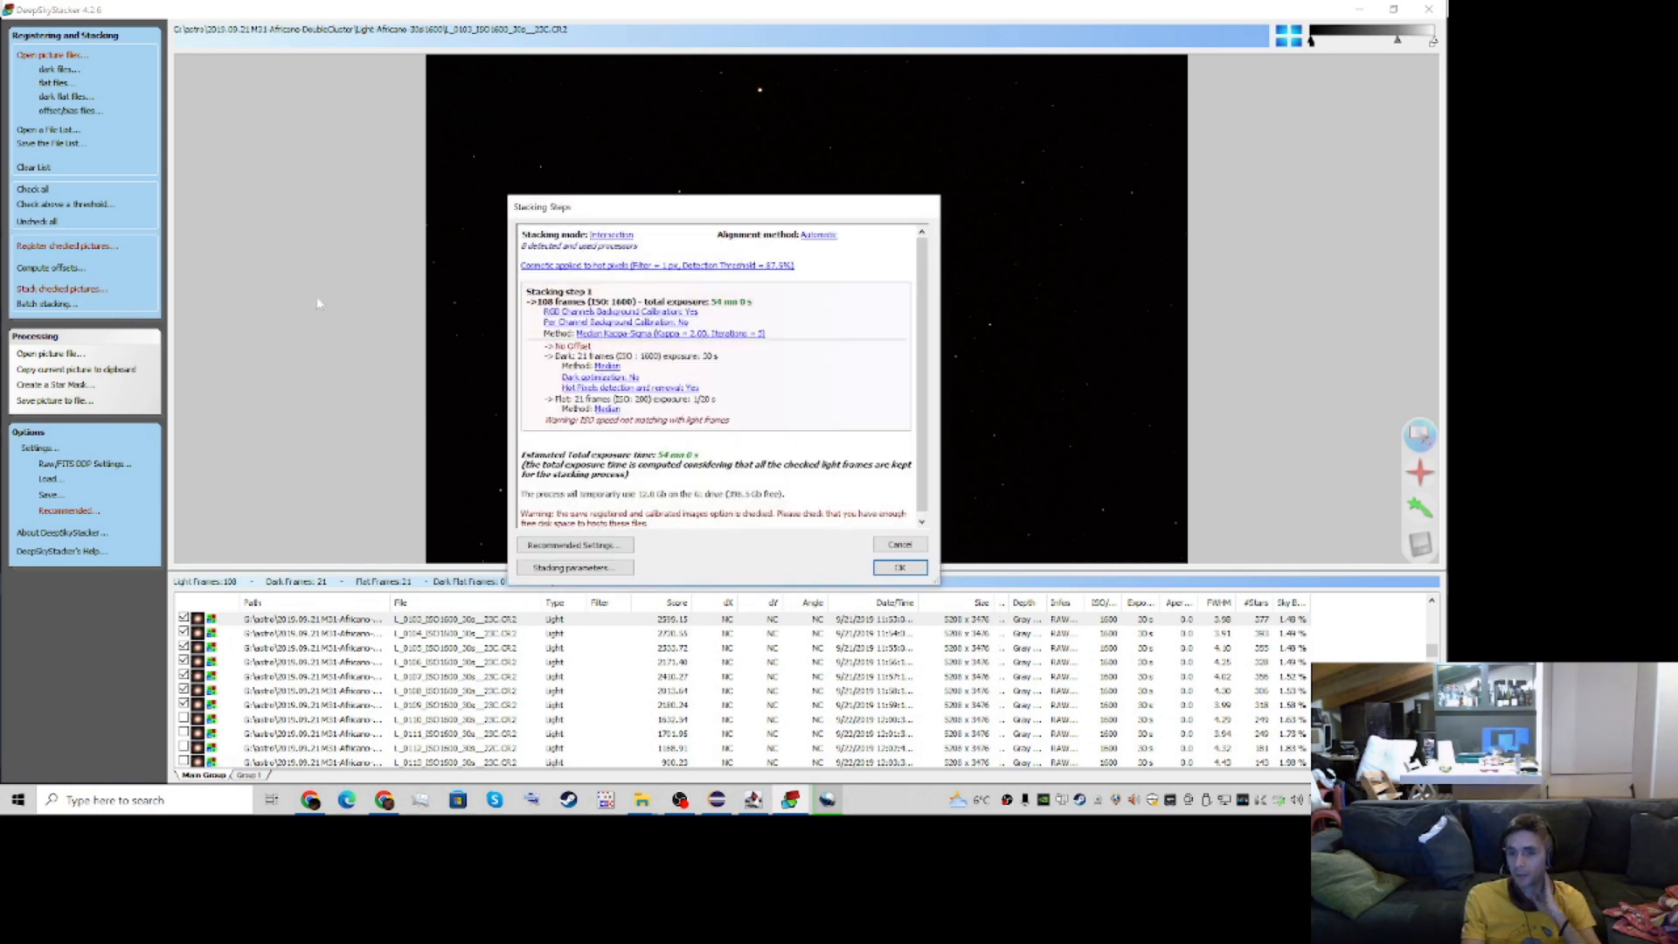
{"action": "left_click", "coordinate": [544, 569]}
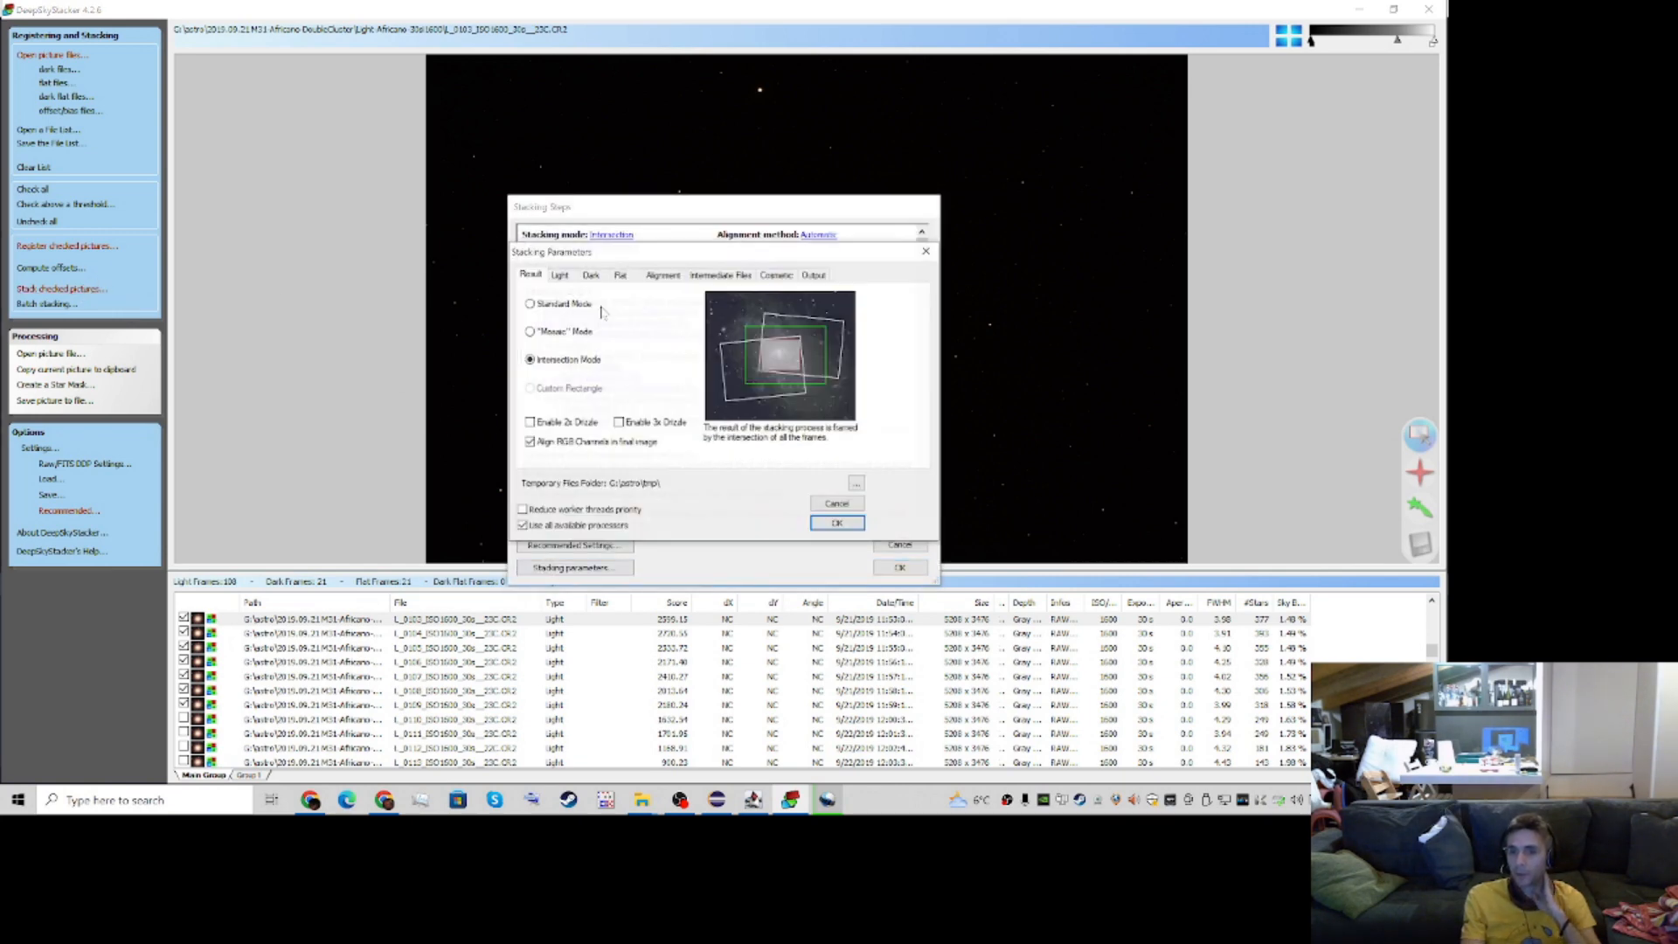
{"action": "left_click", "coordinate": [560, 276]}
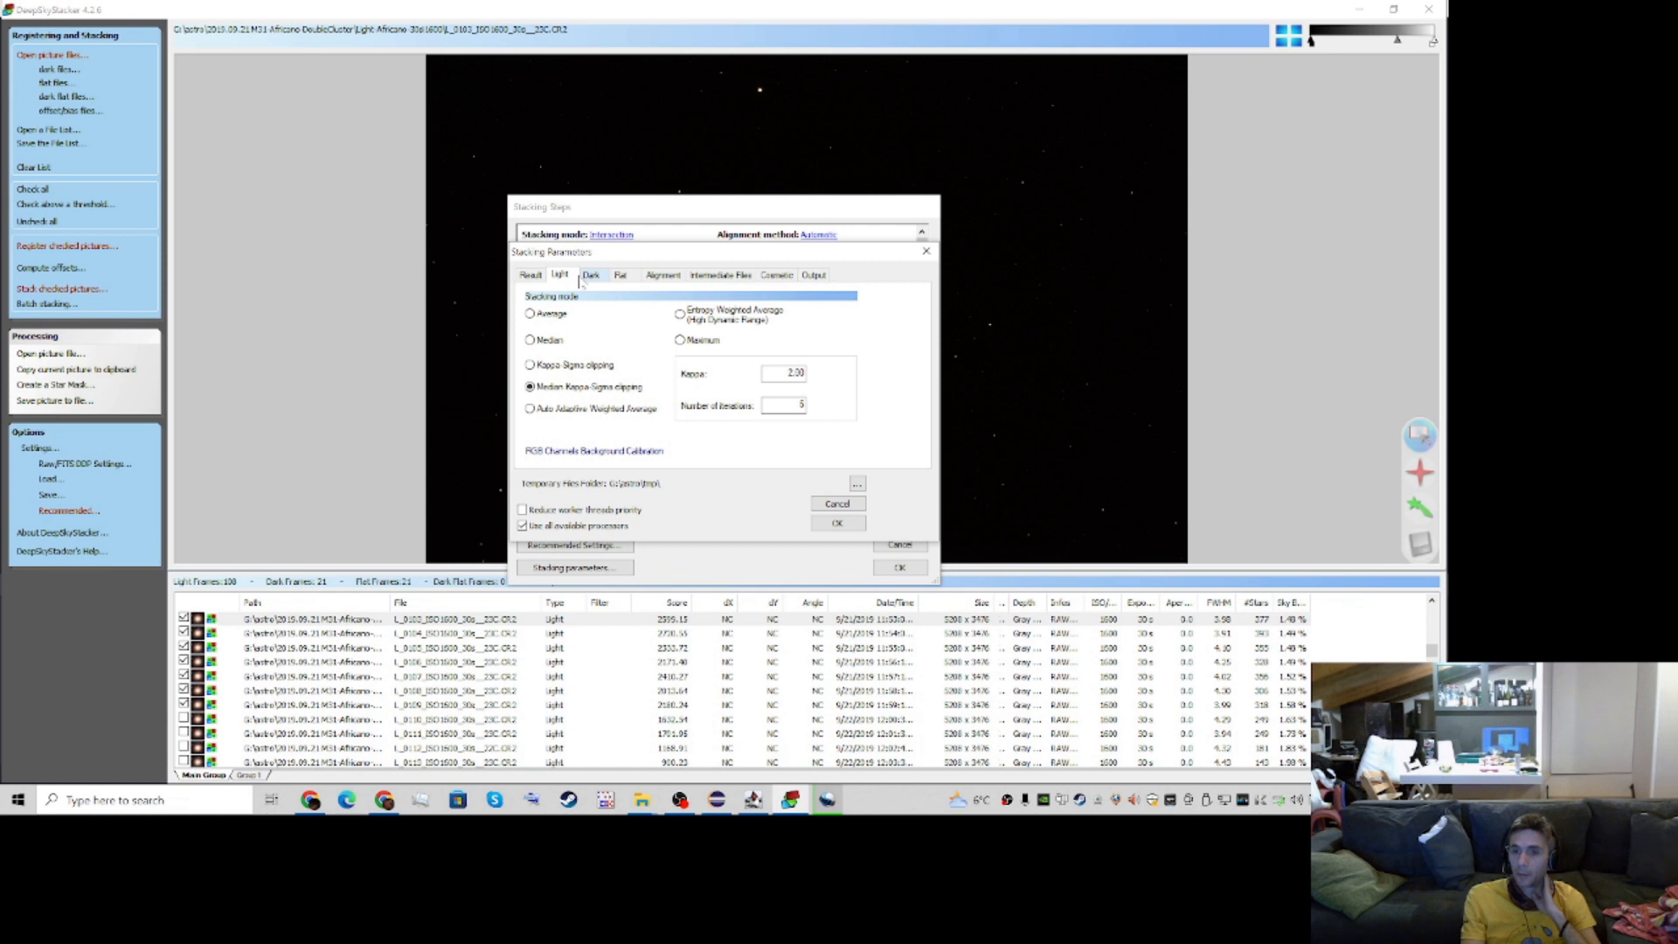
{"action": "left_click", "coordinate": [587, 276]}
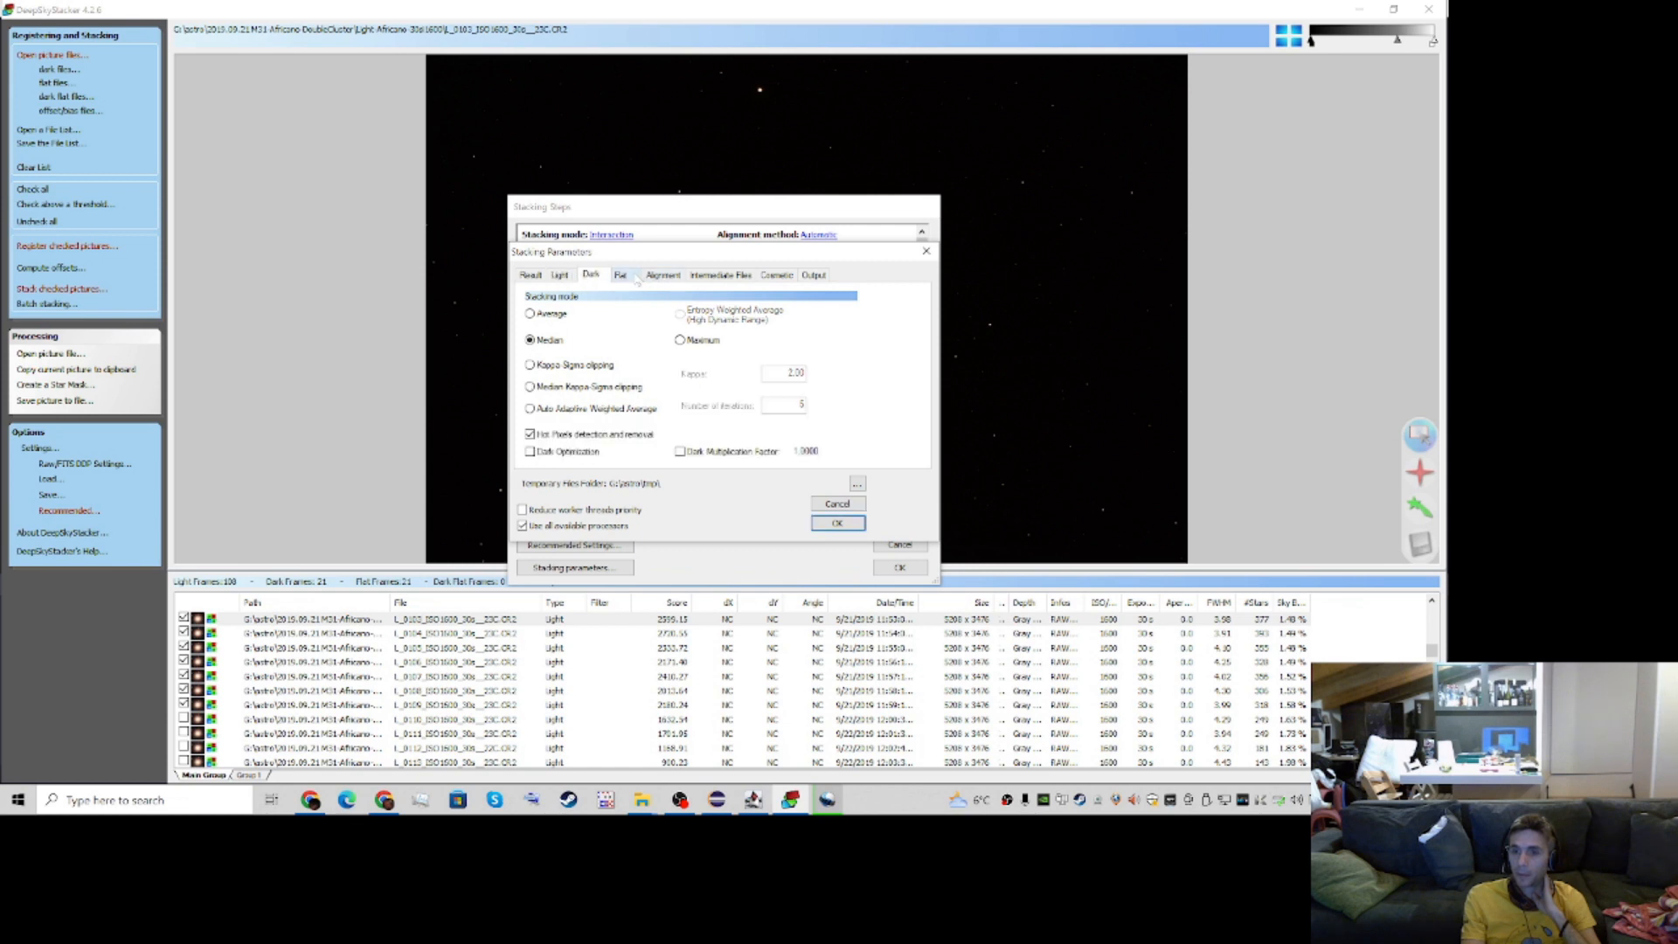
{"action": "left_click", "coordinate": [721, 275]}
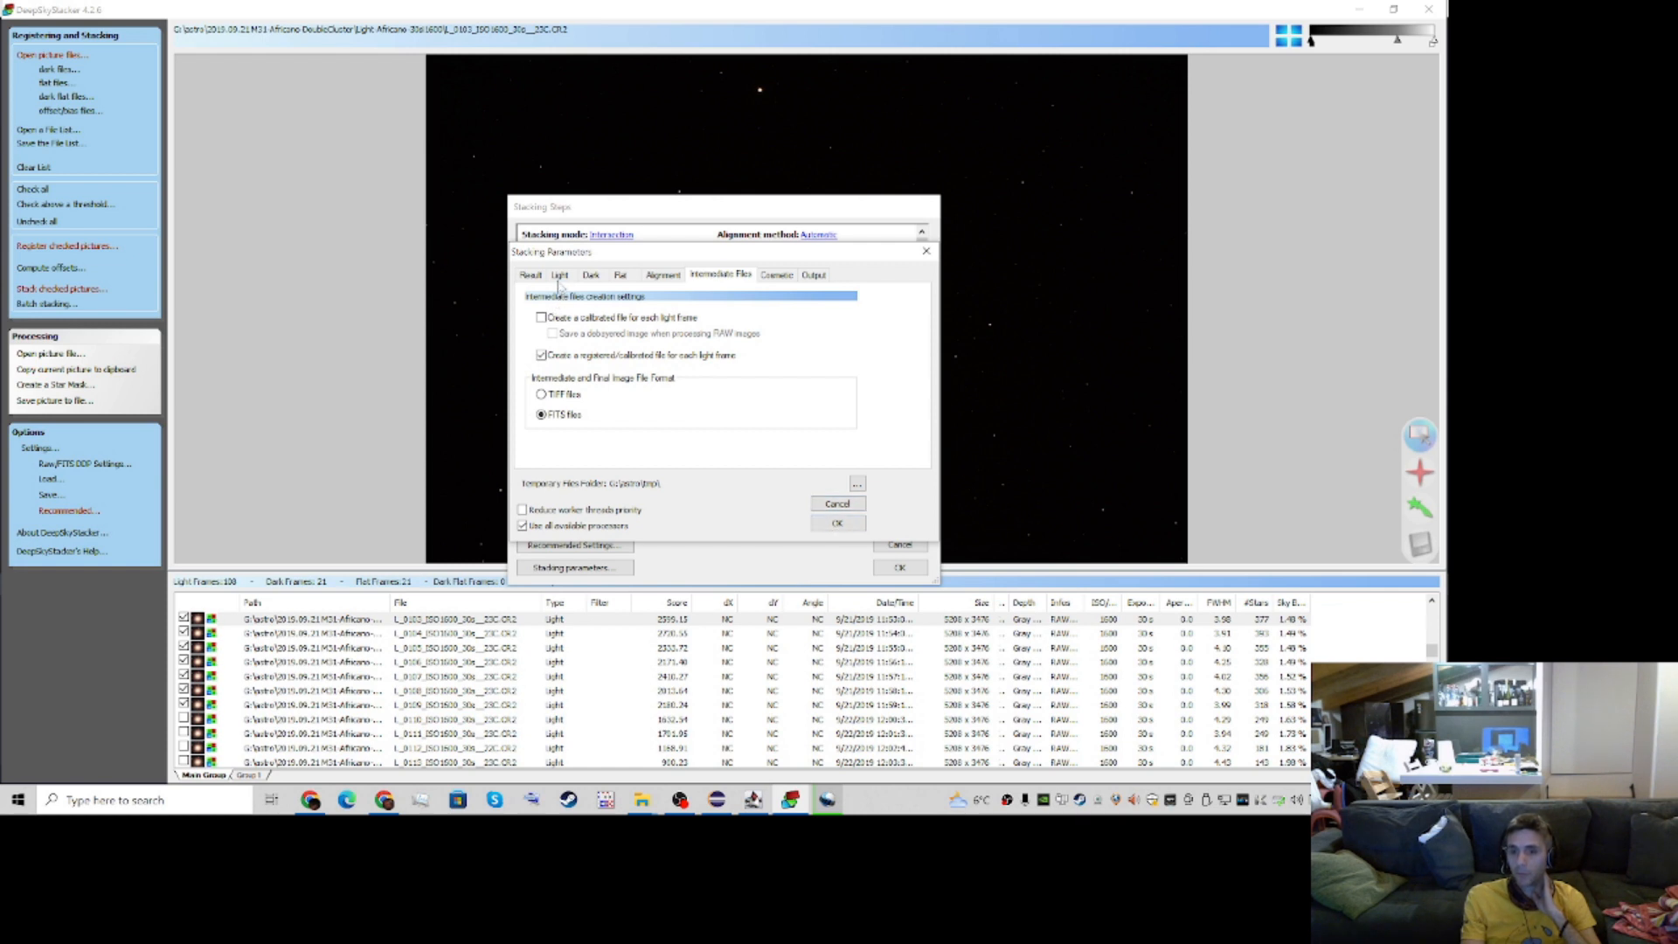
{"action": "left_click", "coordinate": [837, 523]}
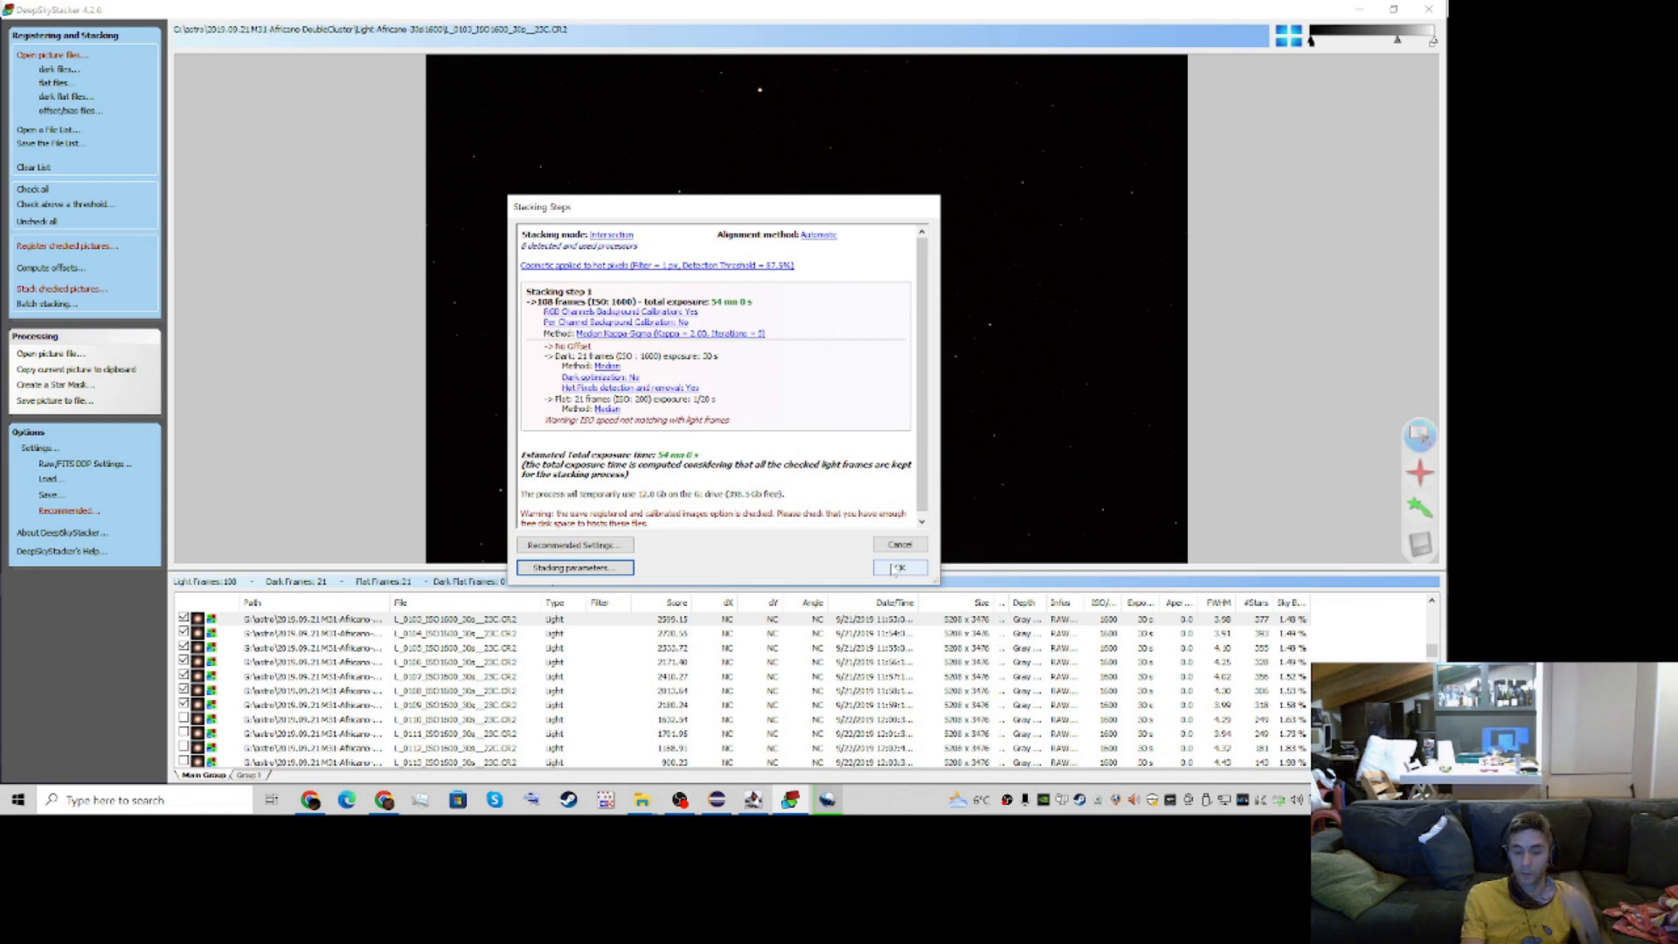
{"action": "left_click", "coordinate": [896, 568]}
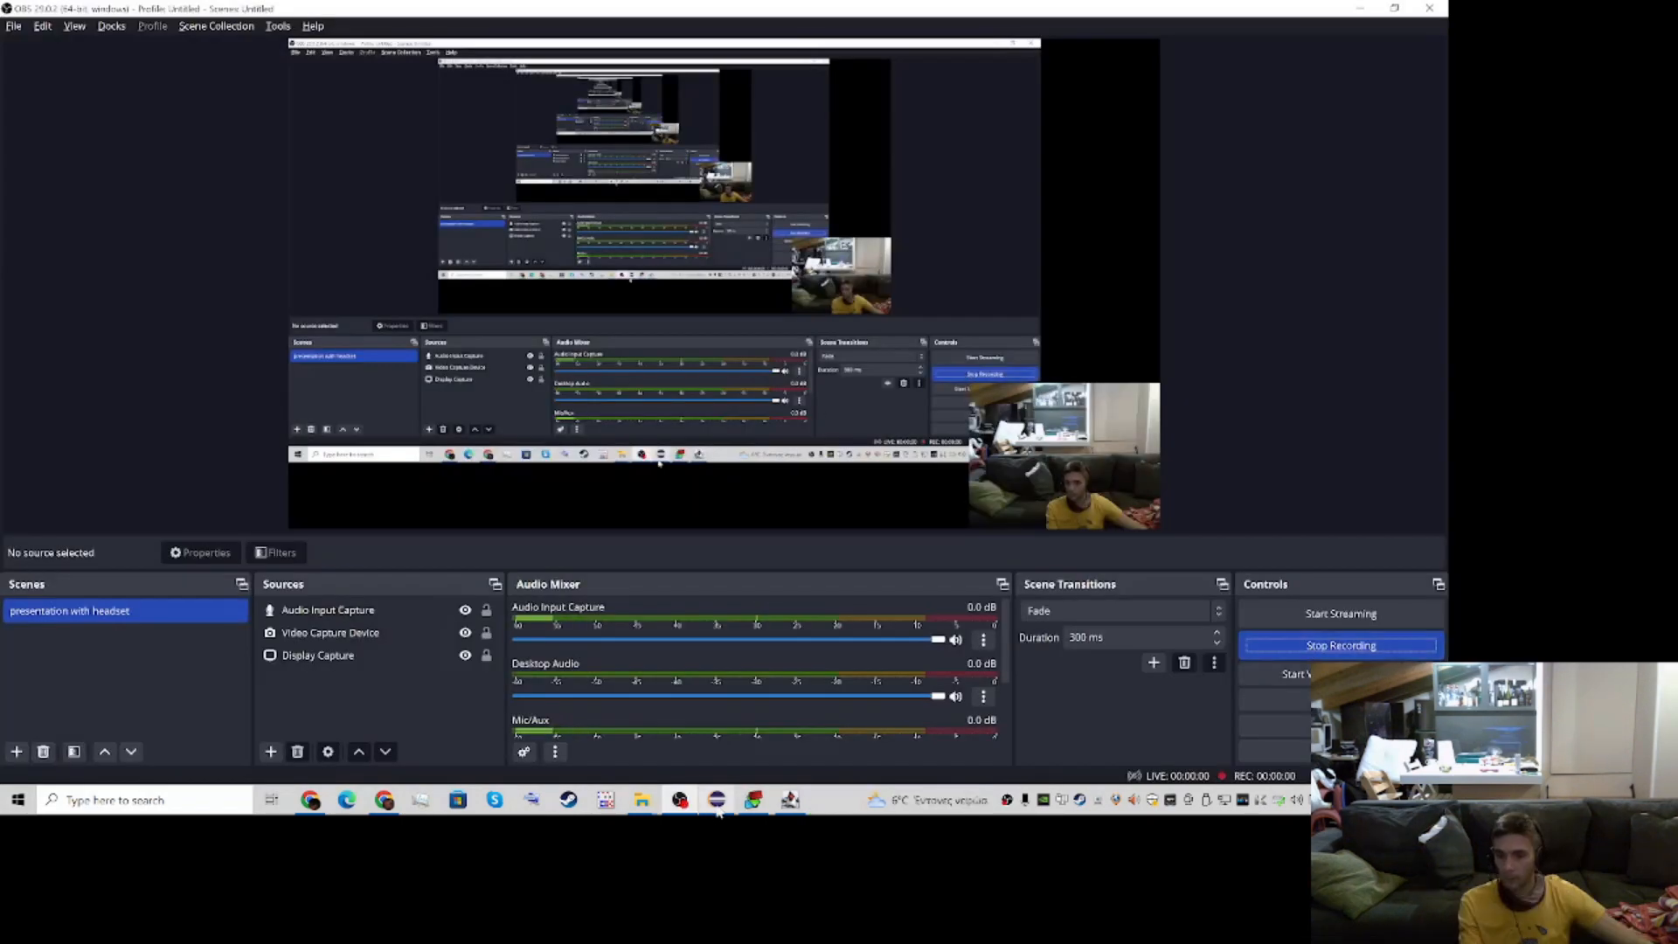
Switch to SpacePixels and import the aligned FITS images from G:\astro\2019.02.23 m81 m101\light M81\LIGHT.M81.REG
{"action": "left_click", "coordinate": [754, 800]}
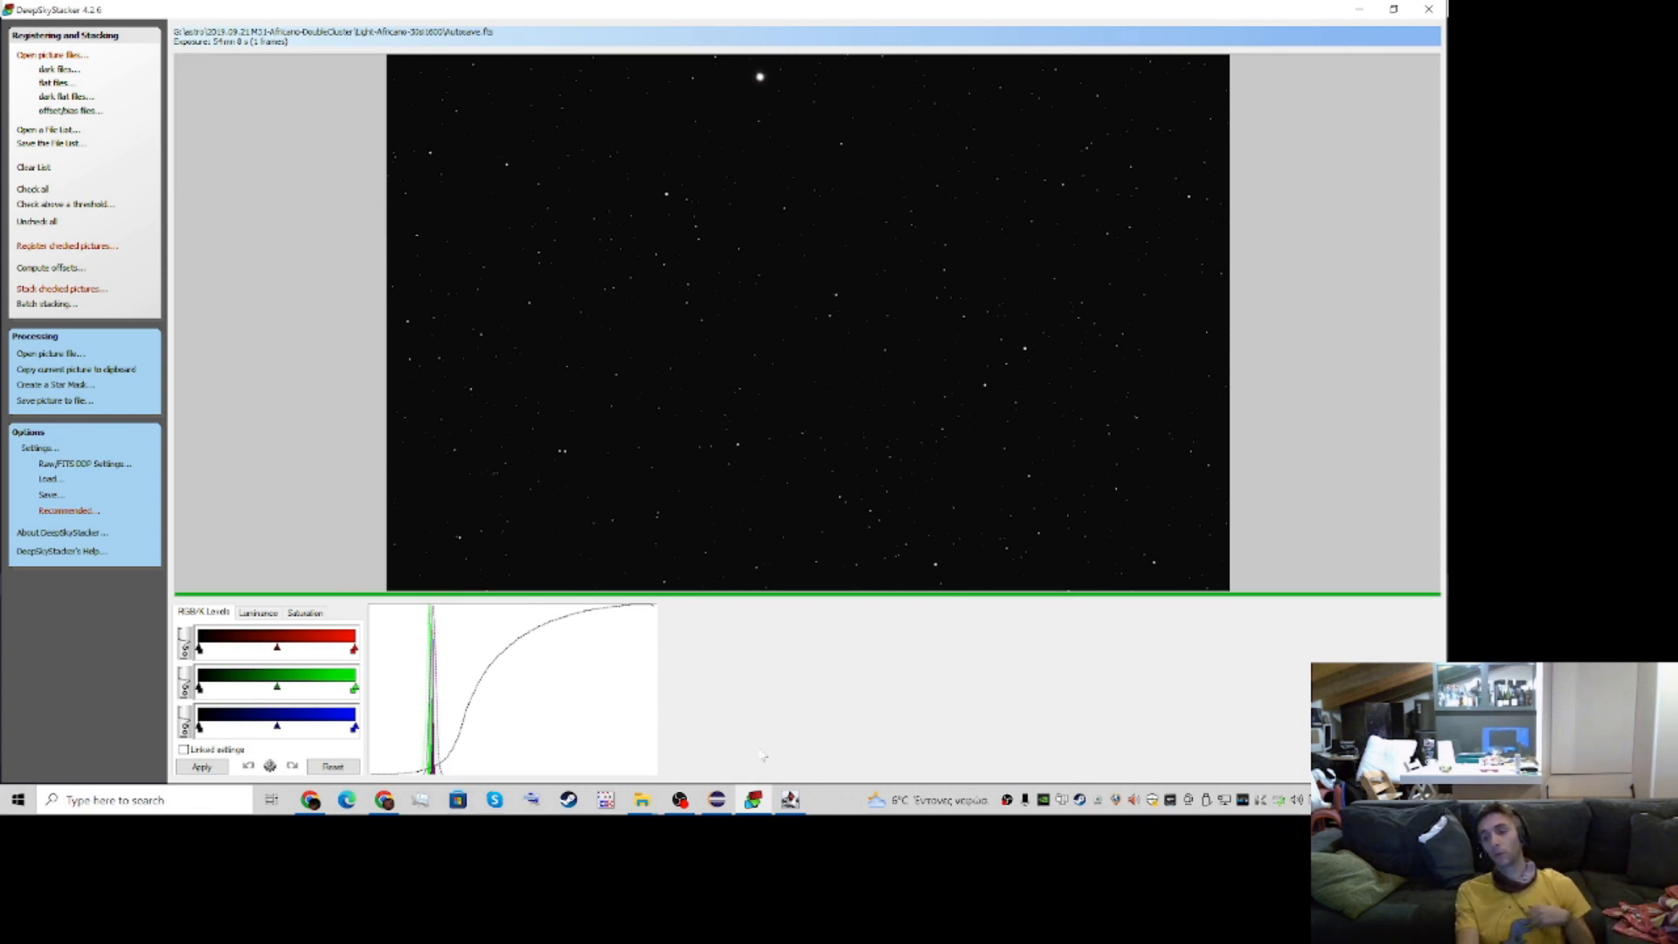
{"action": "left_click", "coordinate": [790, 800]}
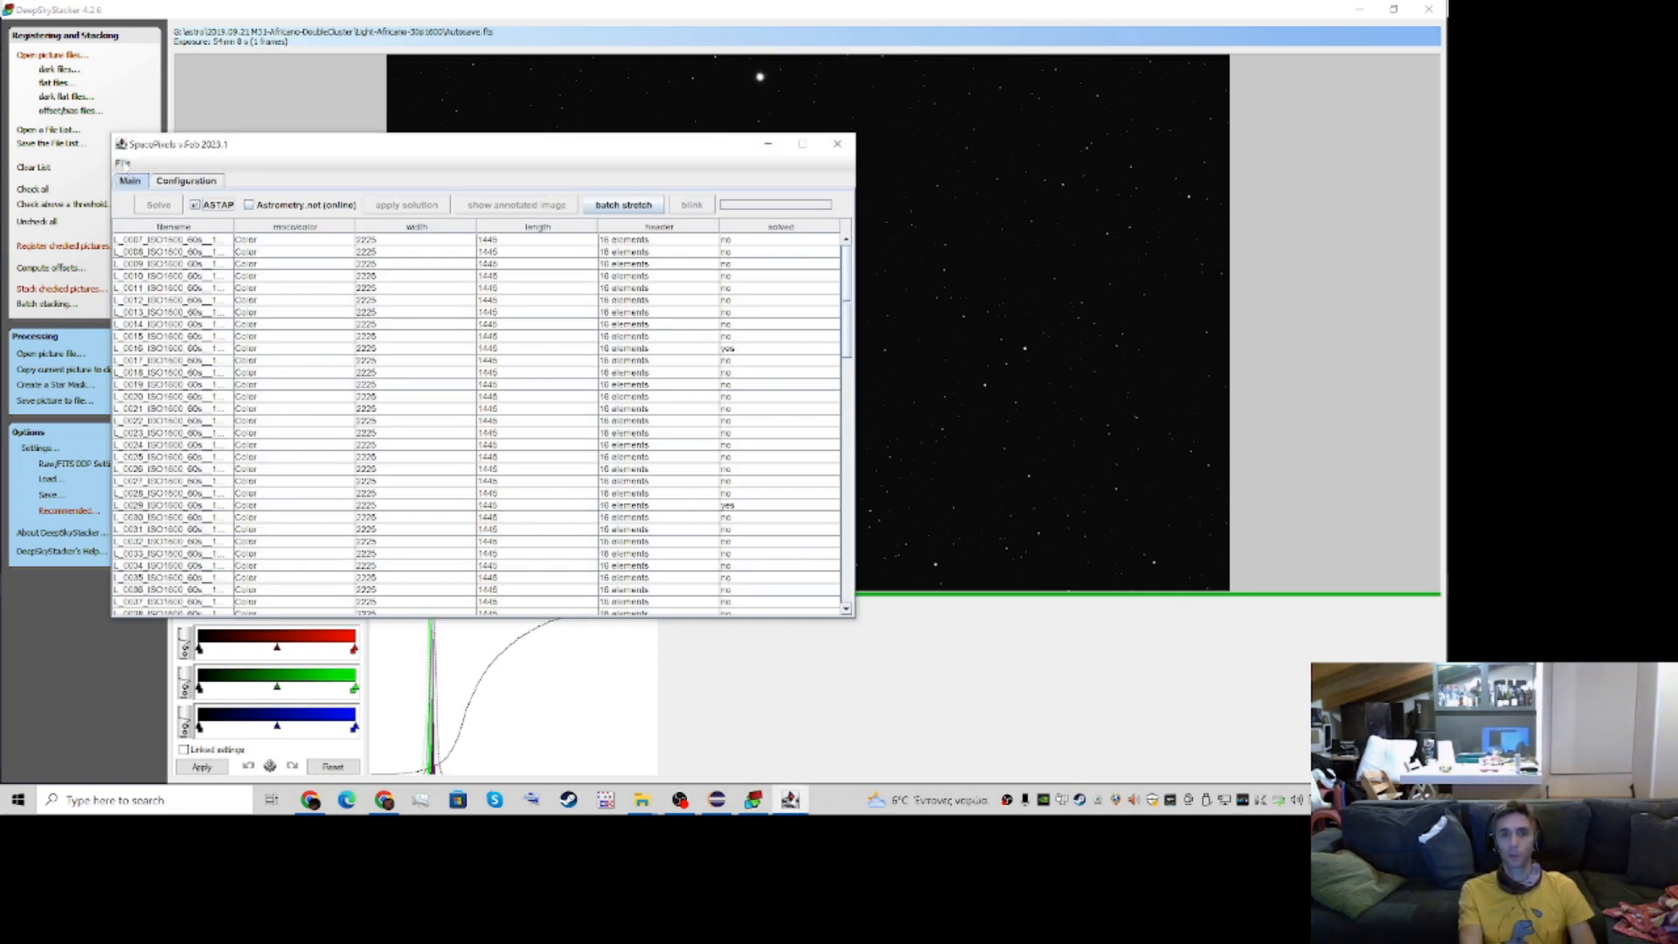
{"action": "left_click", "coordinate": [123, 162]}
{"action": "left_click", "coordinate": [166, 180]}
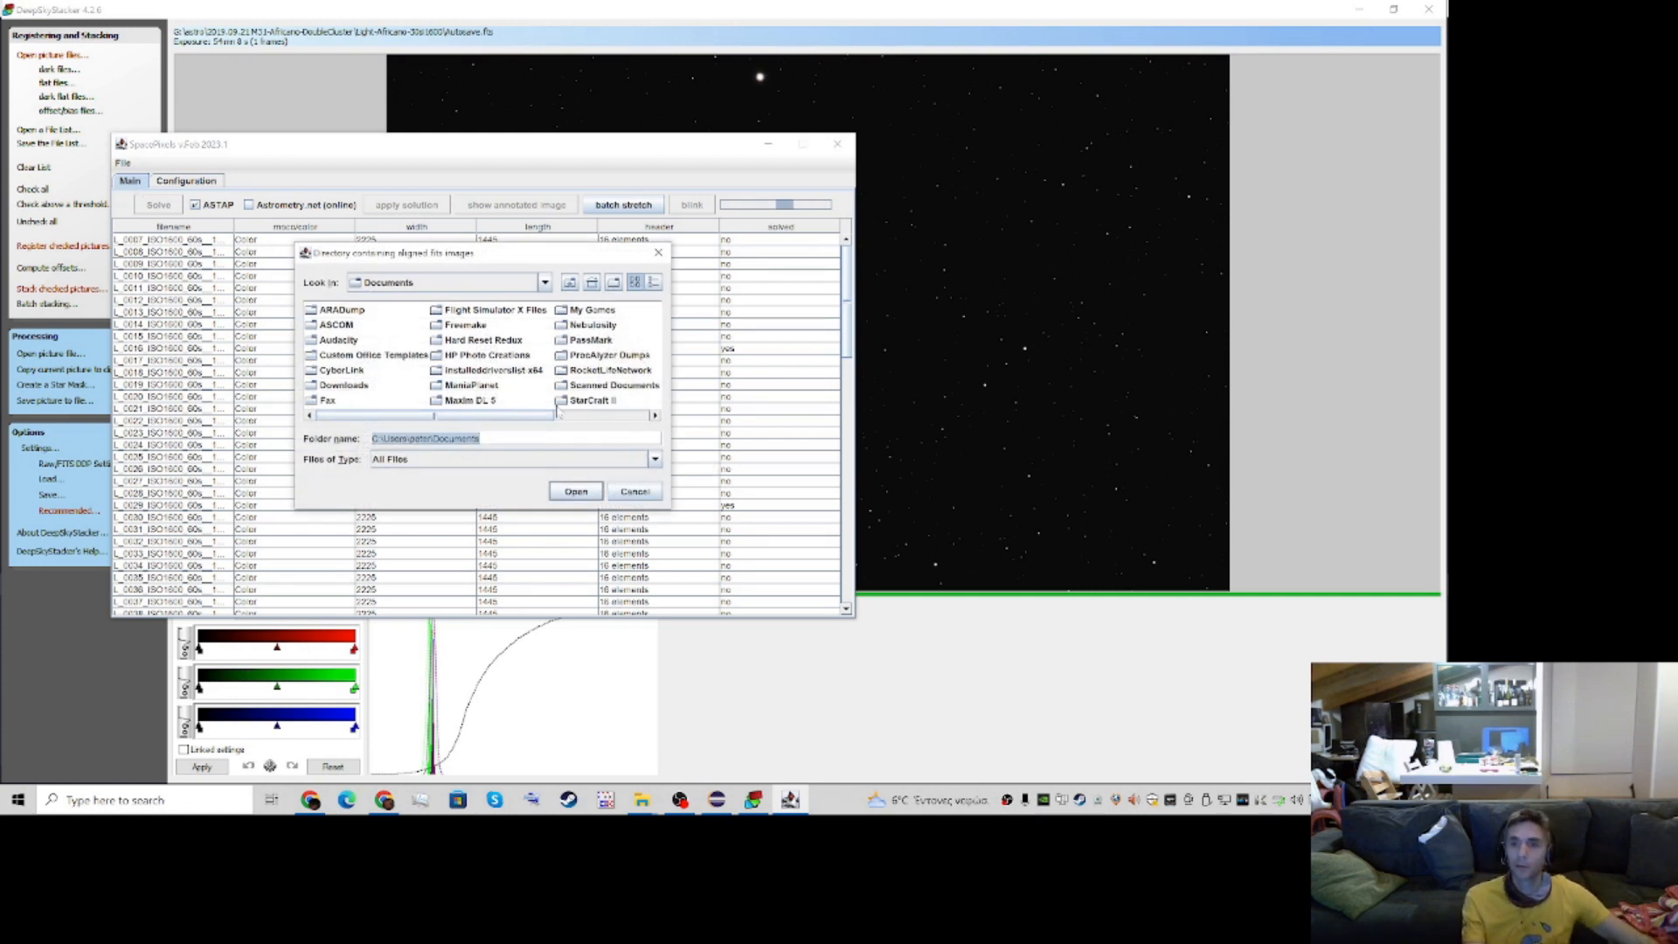
{"action": "left_click", "coordinate": [443, 284]}
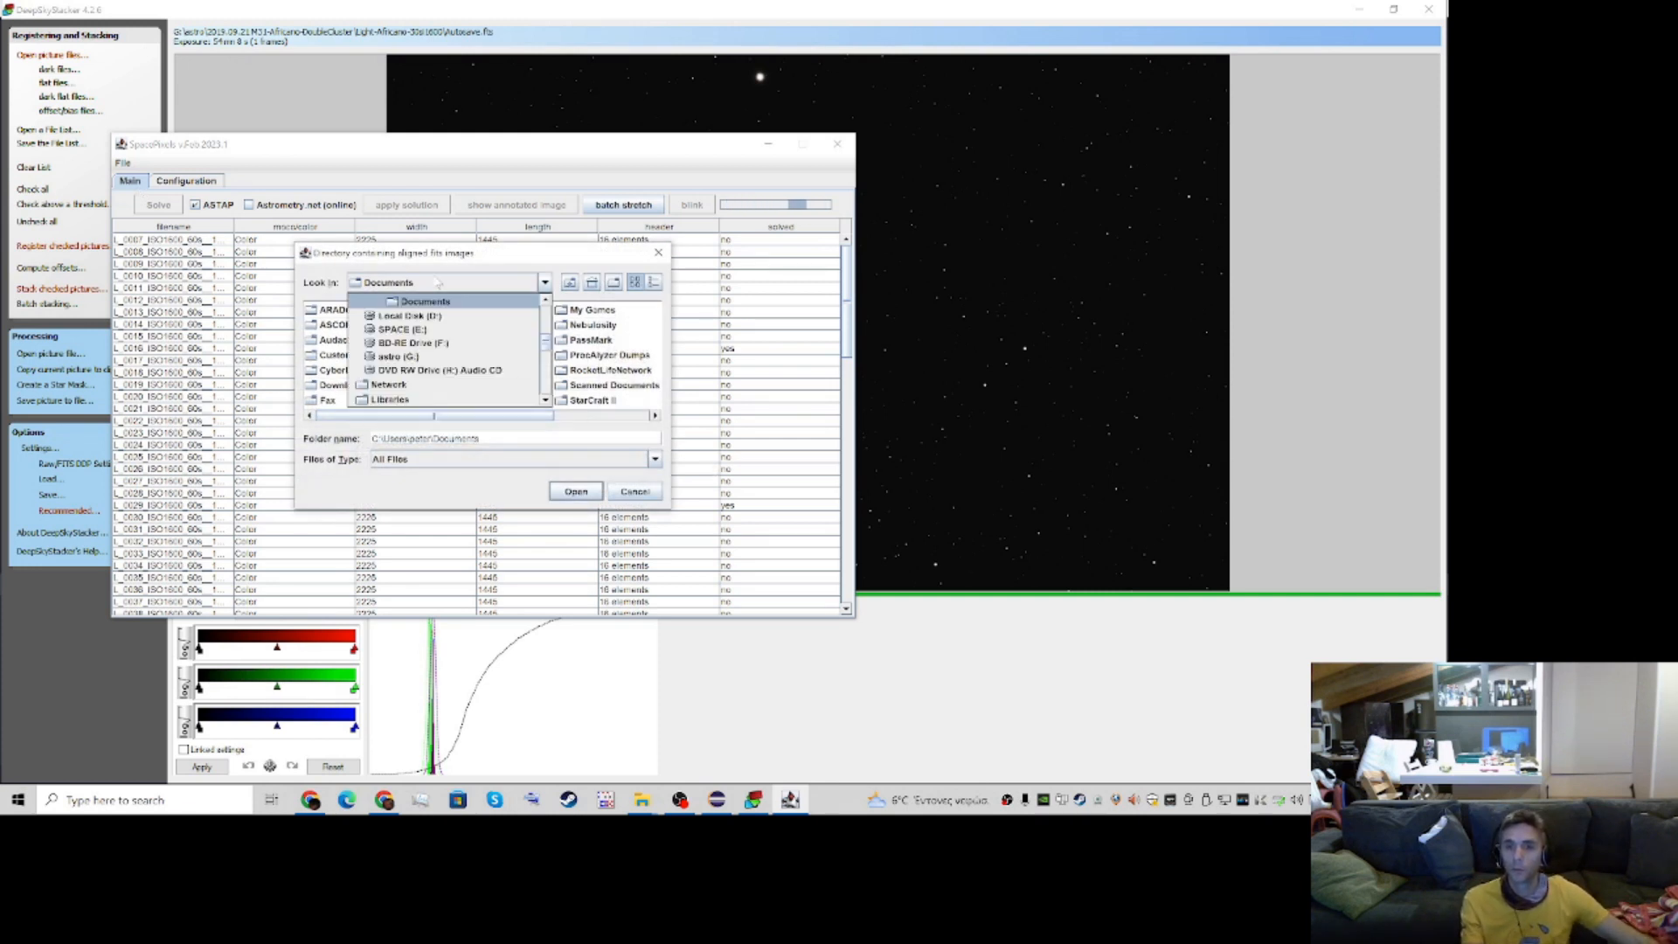
{"action": "left_click", "coordinate": [441, 356]}
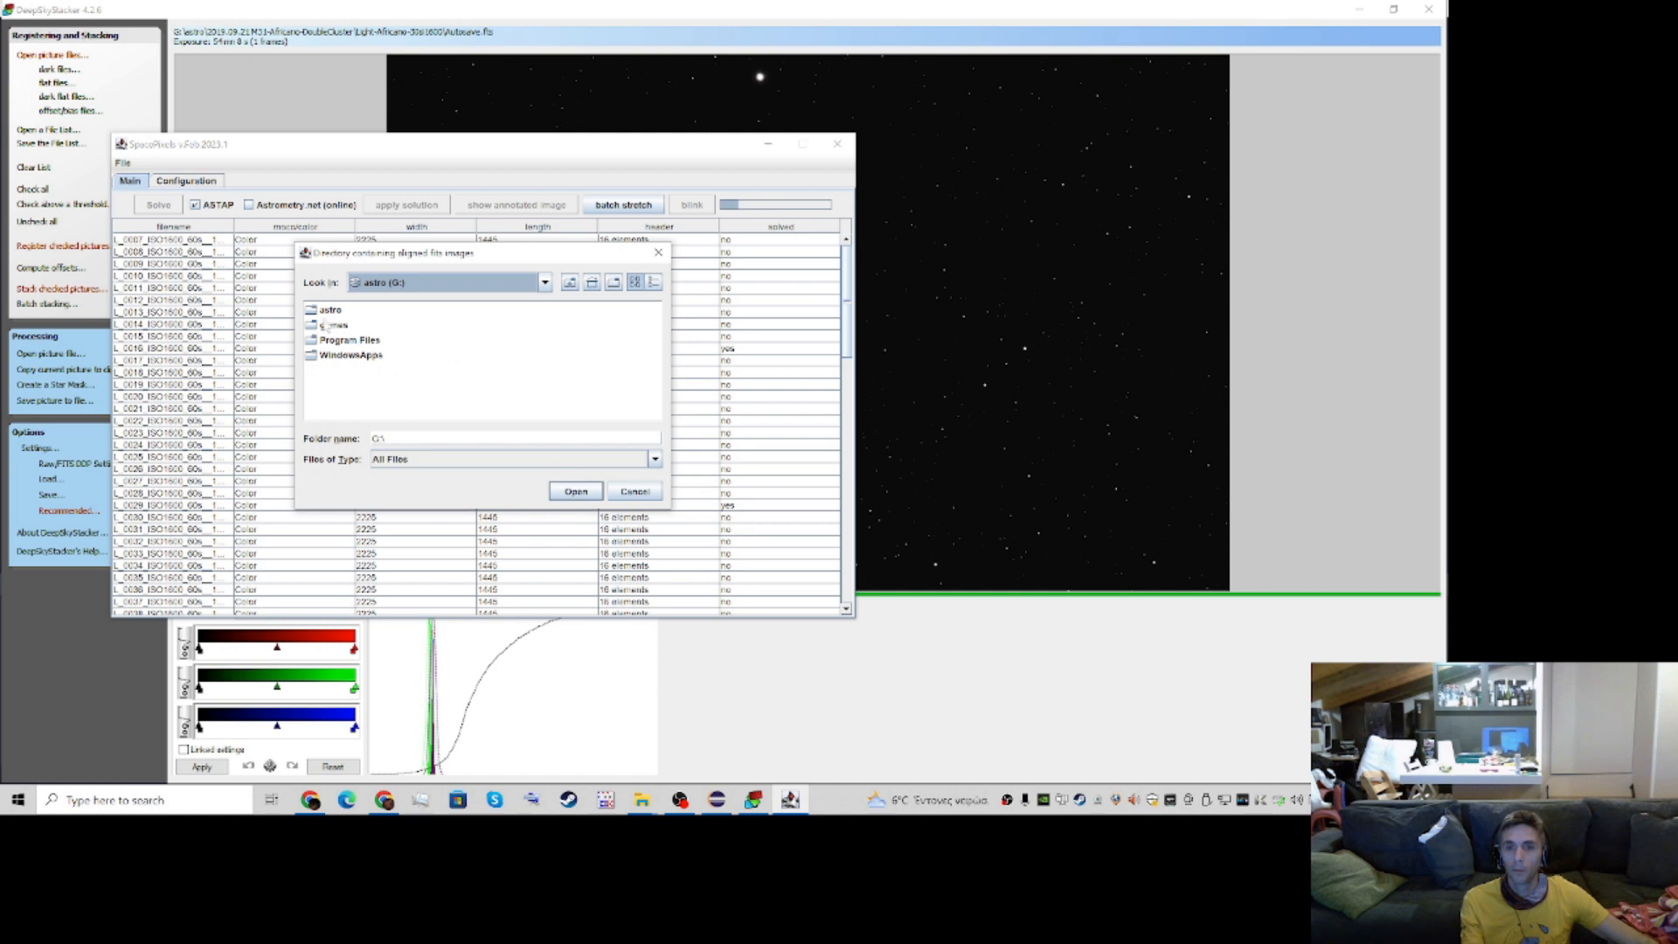
{"action": "double_click", "coordinate": [330, 309]}
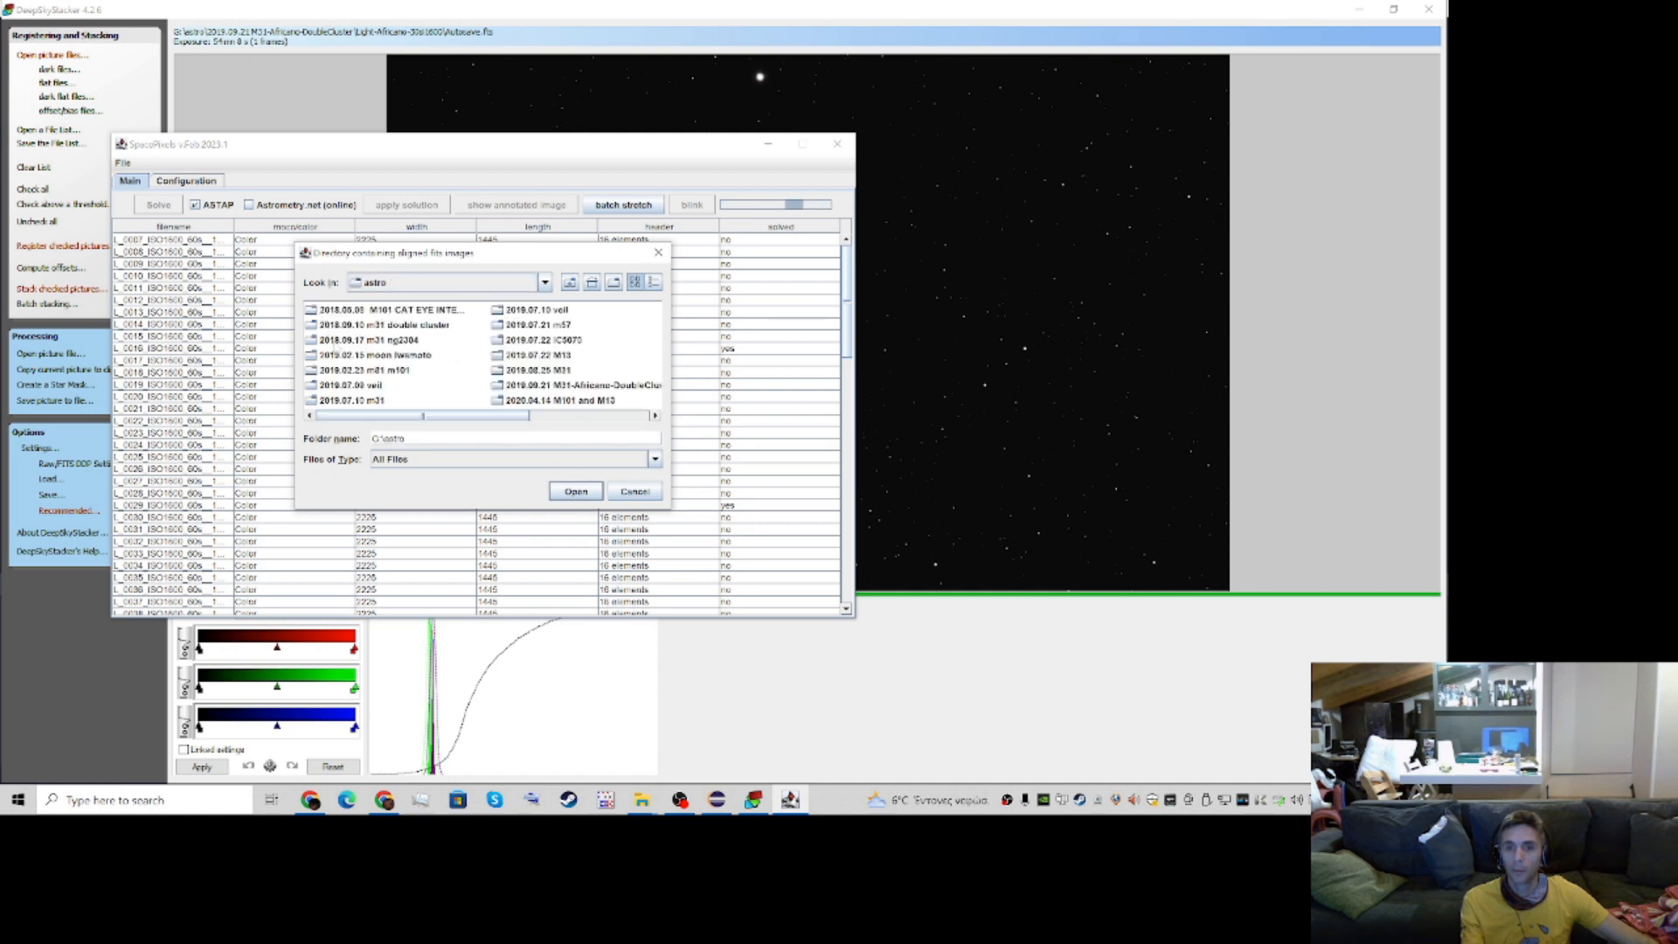
{"action": "double_click", "coordinate": [349, 369]}
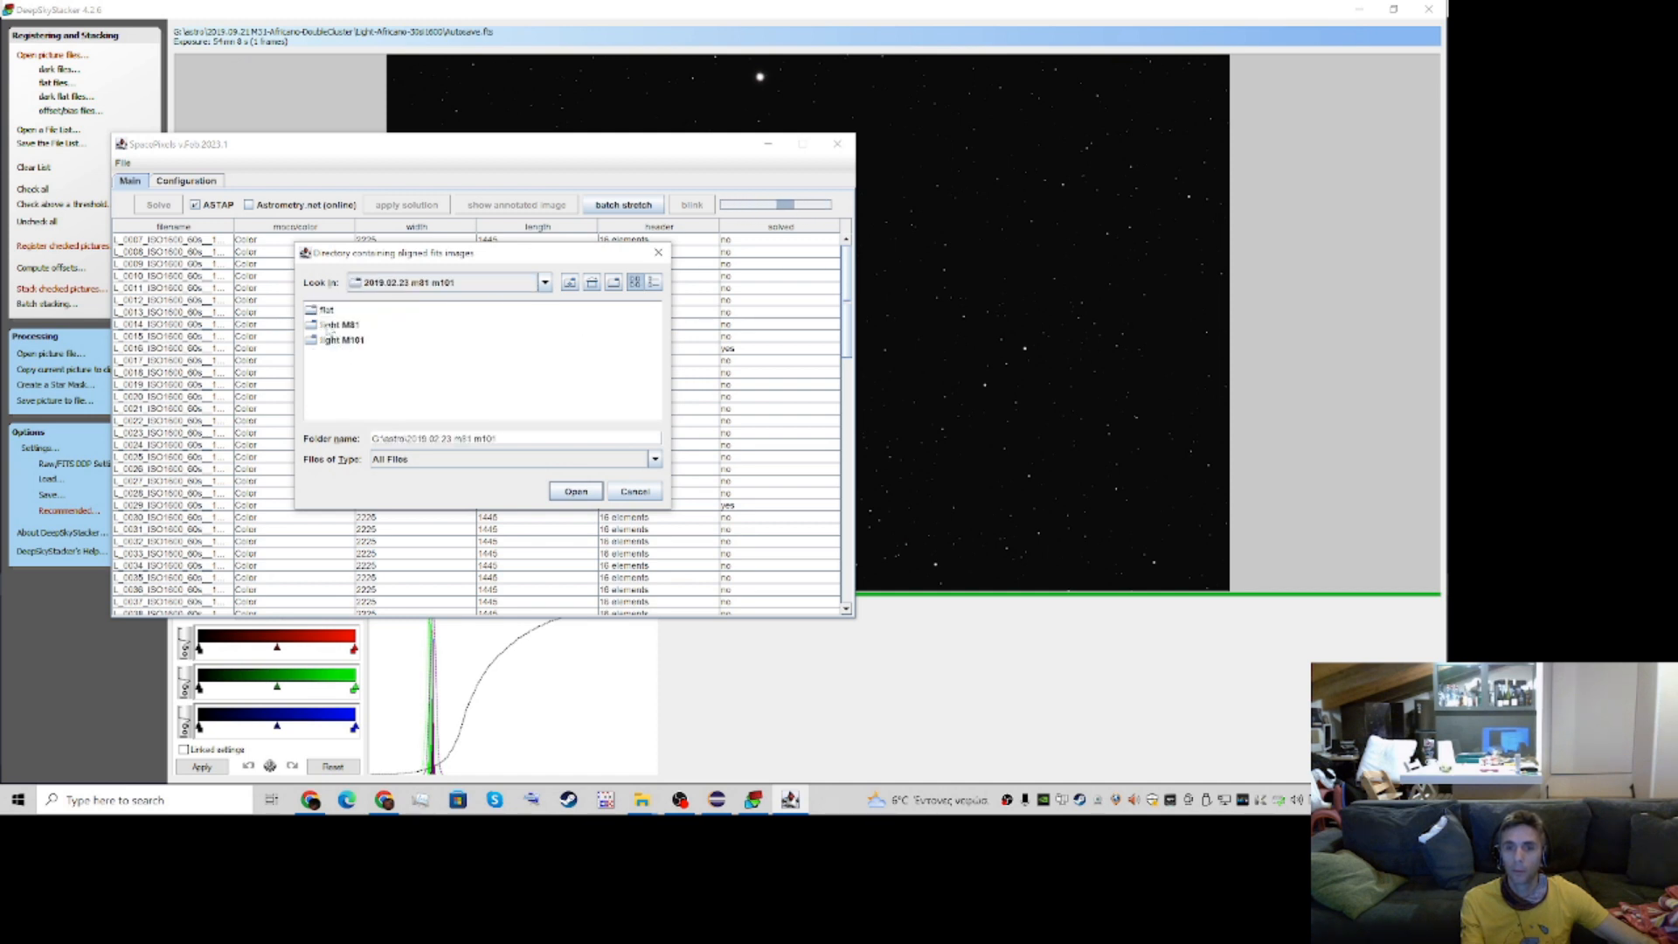
{"action": "left_click", "coordinate": [327, 323]}
{"action": "double_click", "coordinate": [328, 323]}
{"action": "left_click", "coordinate": [354, 310]}
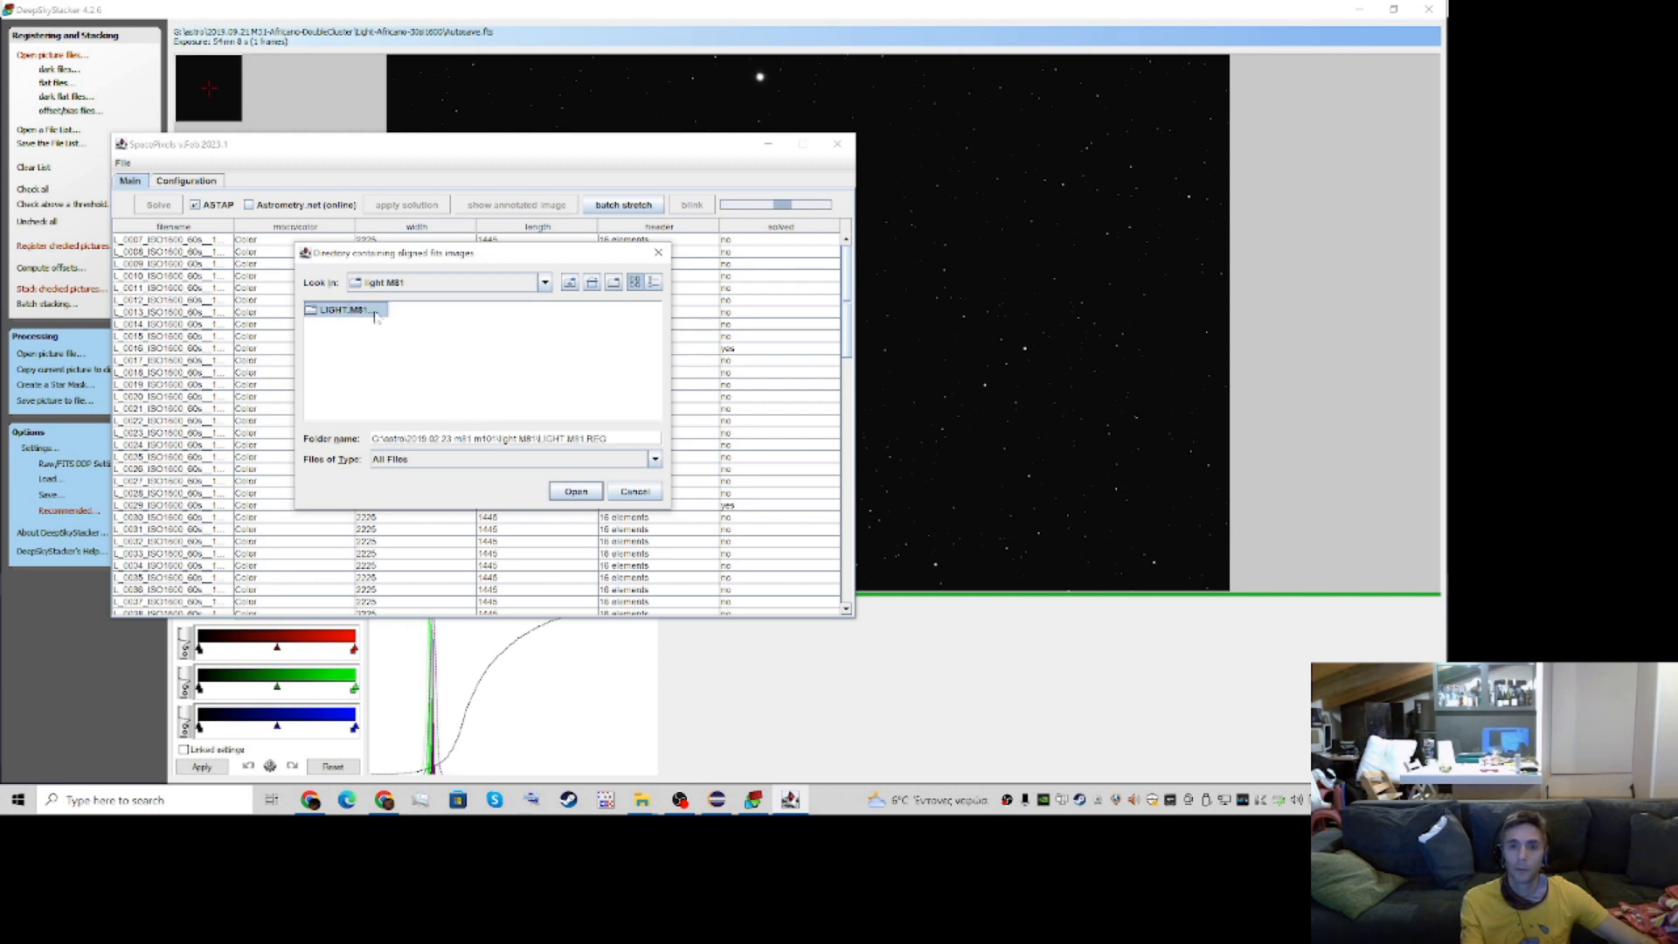
{"action": "left_click", "coordinate": [576, 492]}
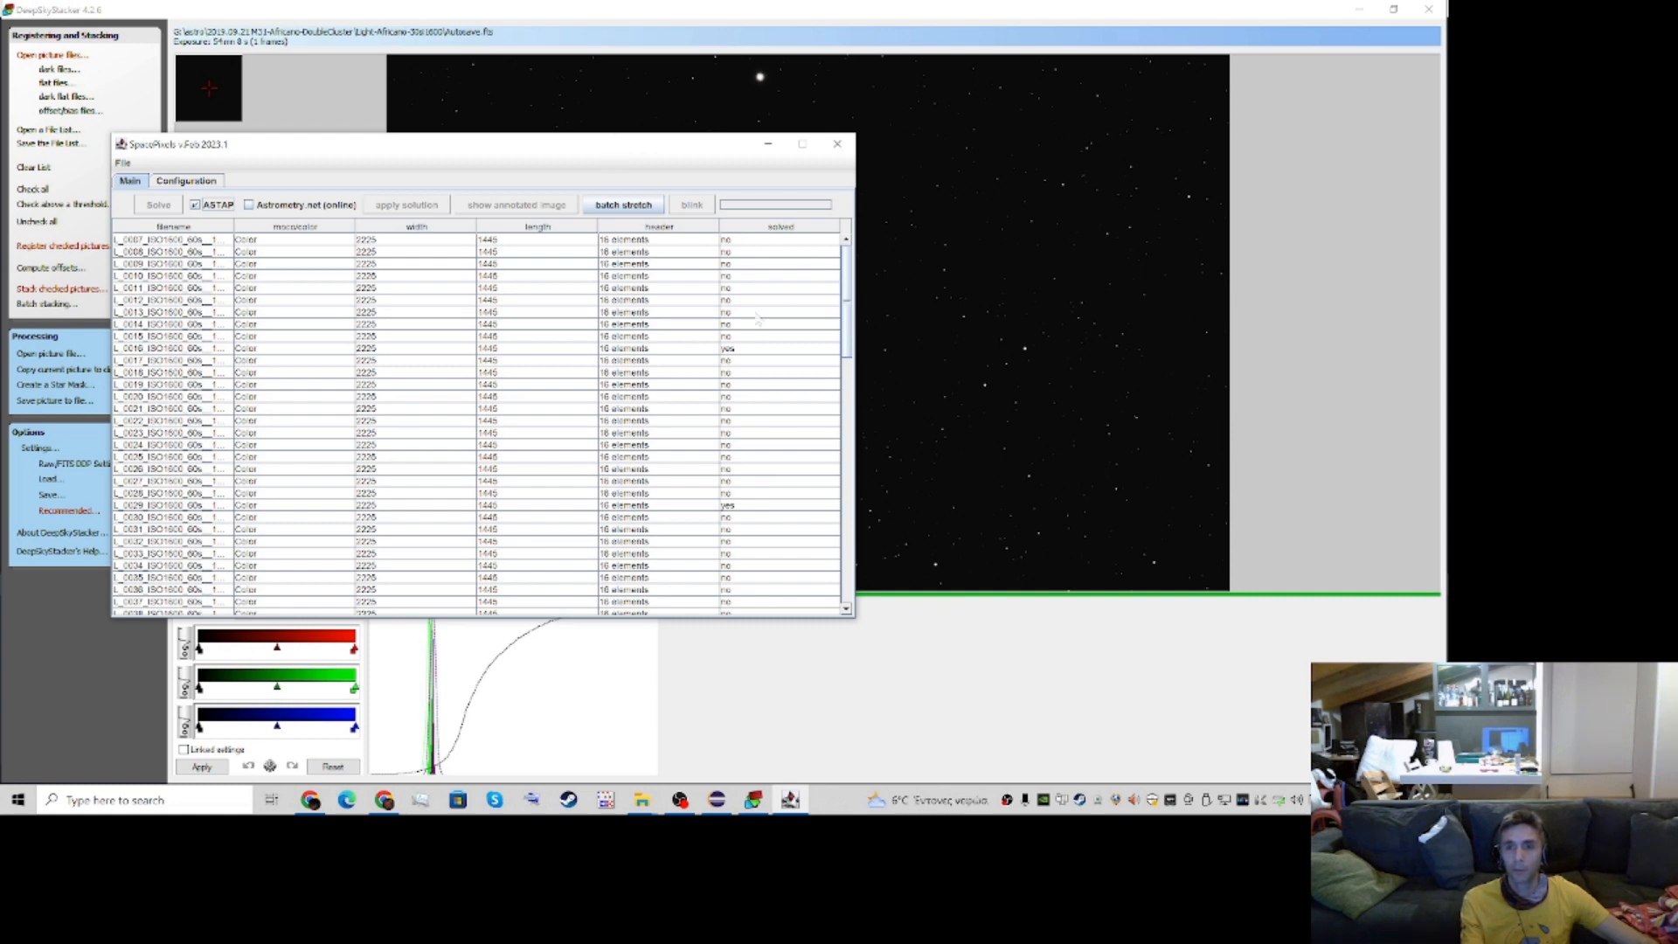
Widen the filename column of the image list to fit the full file names, and reposition the window
{"action": "mouse_move", "coordinate": [851, 301]}
{"action": "left_mouse_down"}
{"action": "mouse_move", "coordinate": [850, 482]}
{"action": "mouse_move", "coordinate": [846, 271]}
{"action": "left_mouse_up"}
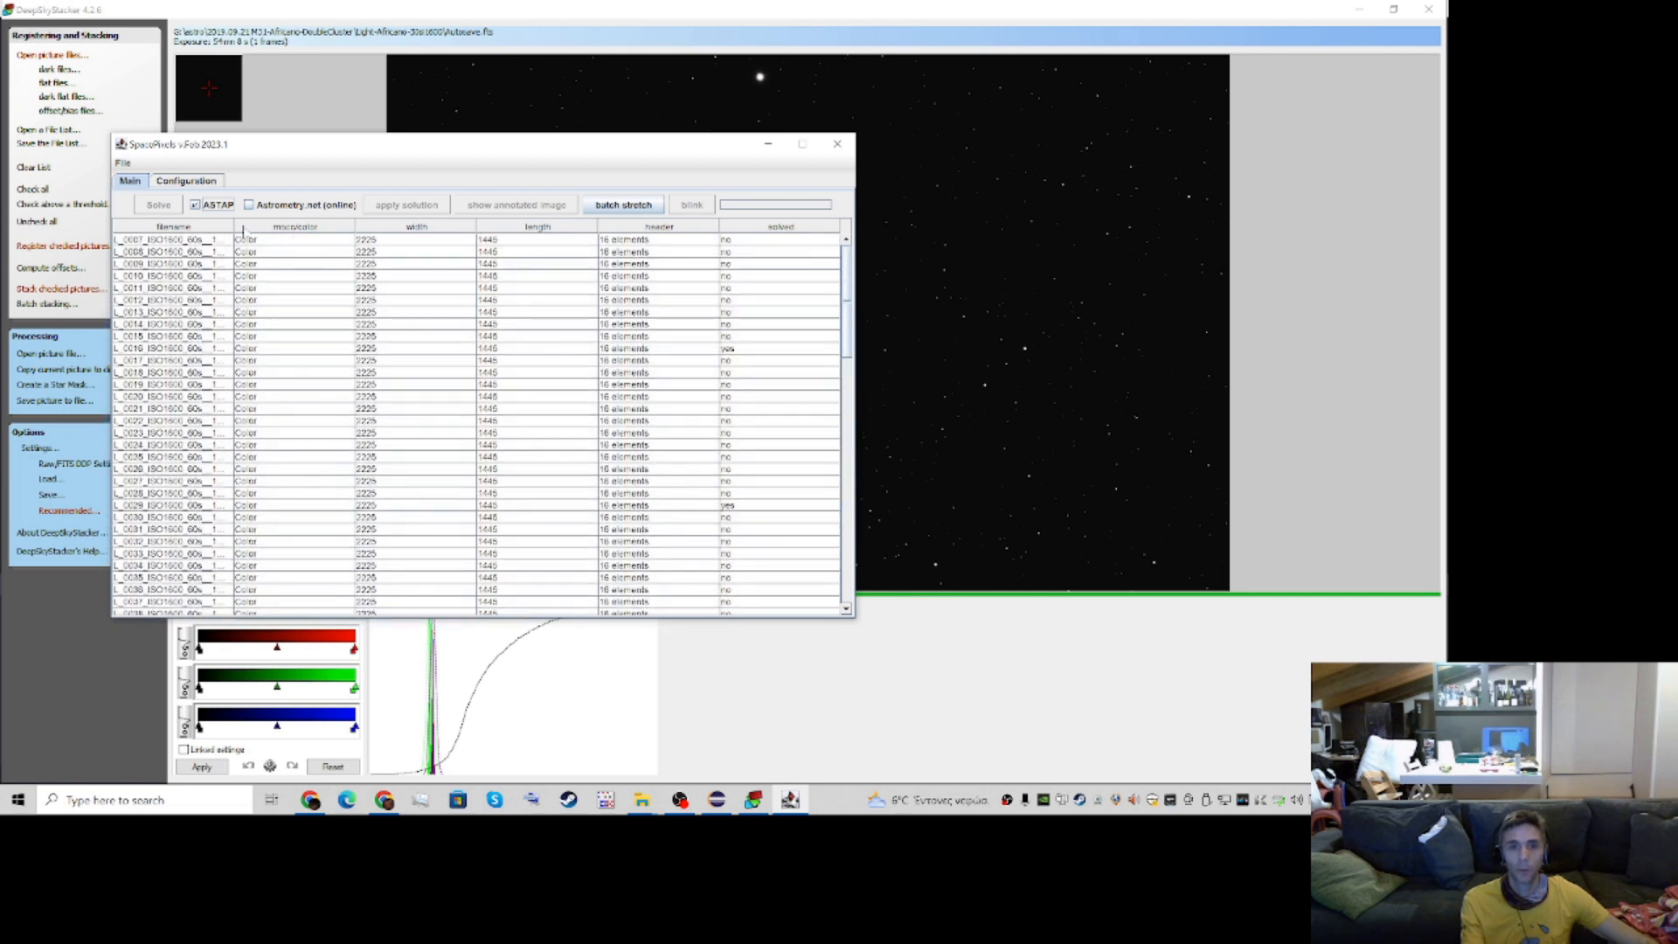
{"action": "left_click_drag", "start_coordinate": [234, 227], "coordinate": [282, 227]}
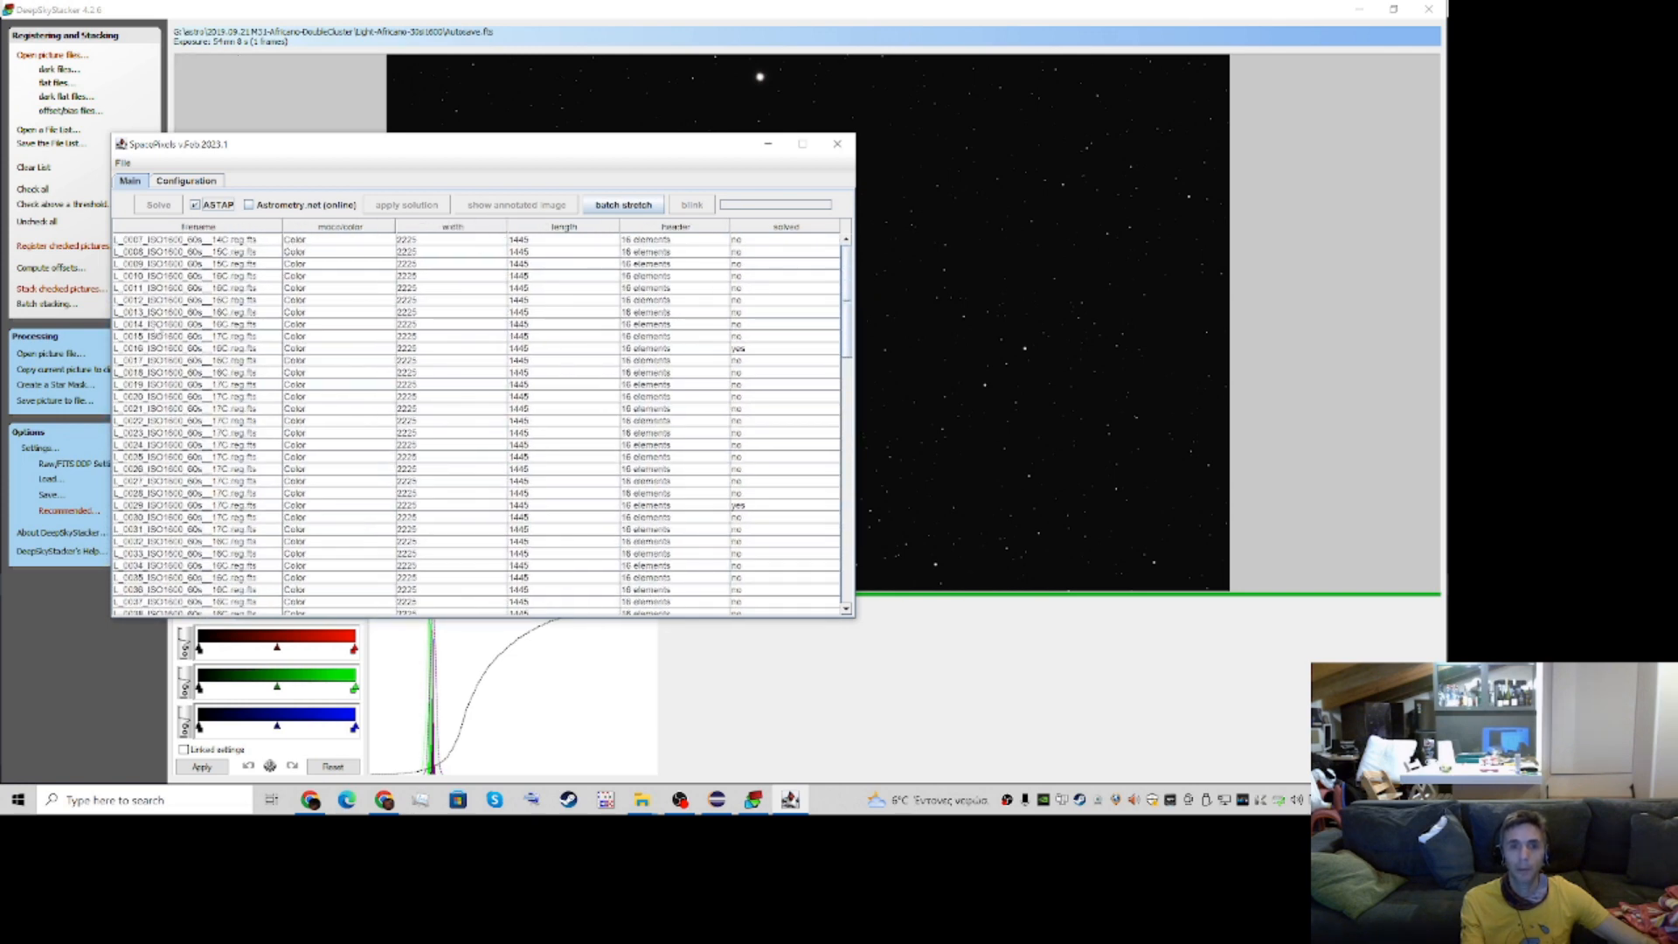
{"action": "left_click_drag", "start_coordinate": [262, 147], "coordinate": [244, 136]}
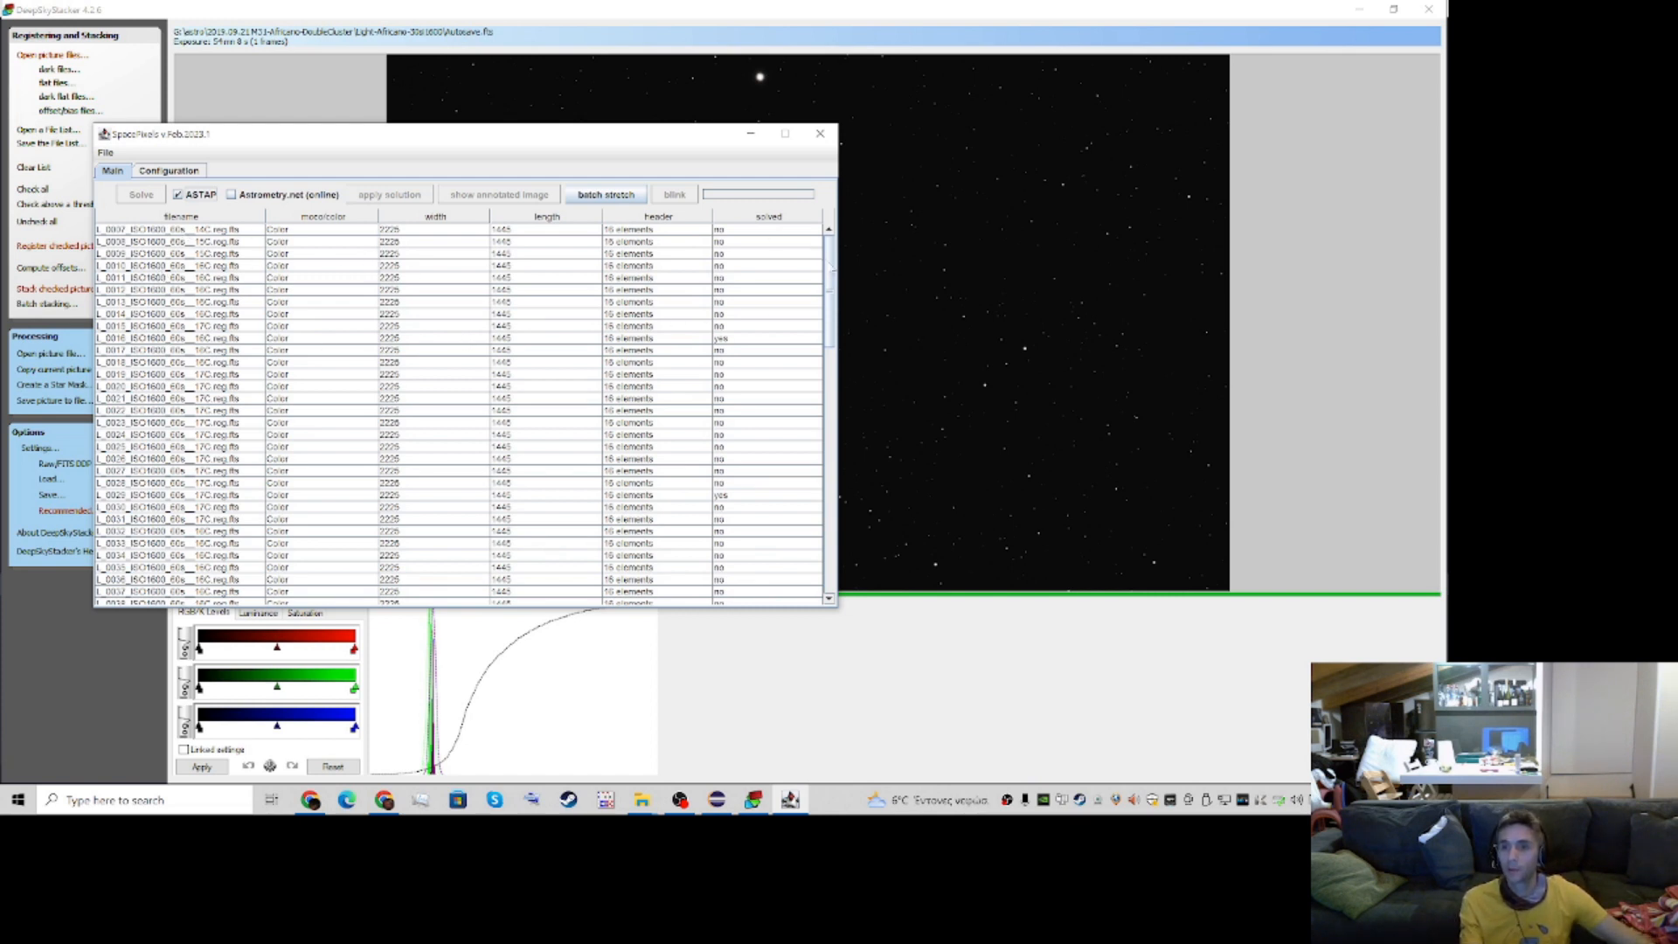
{"action": "mouse_move", "coordinate": [830, 284]}
{"action": "left_mouse_down"}
{"action": "mouse_move", "coordinate": [818, 535]}
{"action": "mouse_move", "coordinate": [830, 267]}
{"action": "left_mouse_up"}
{"action": "mouse_move", "coordinate": [830, 291]}
{"action": "left_mouse_down"}
{"action": "mouse_move", "coordinate": [830, 419]}
{"action": "mouse_move", "coordinate": [830, 285]}
{"action": "left_mouse_up"}
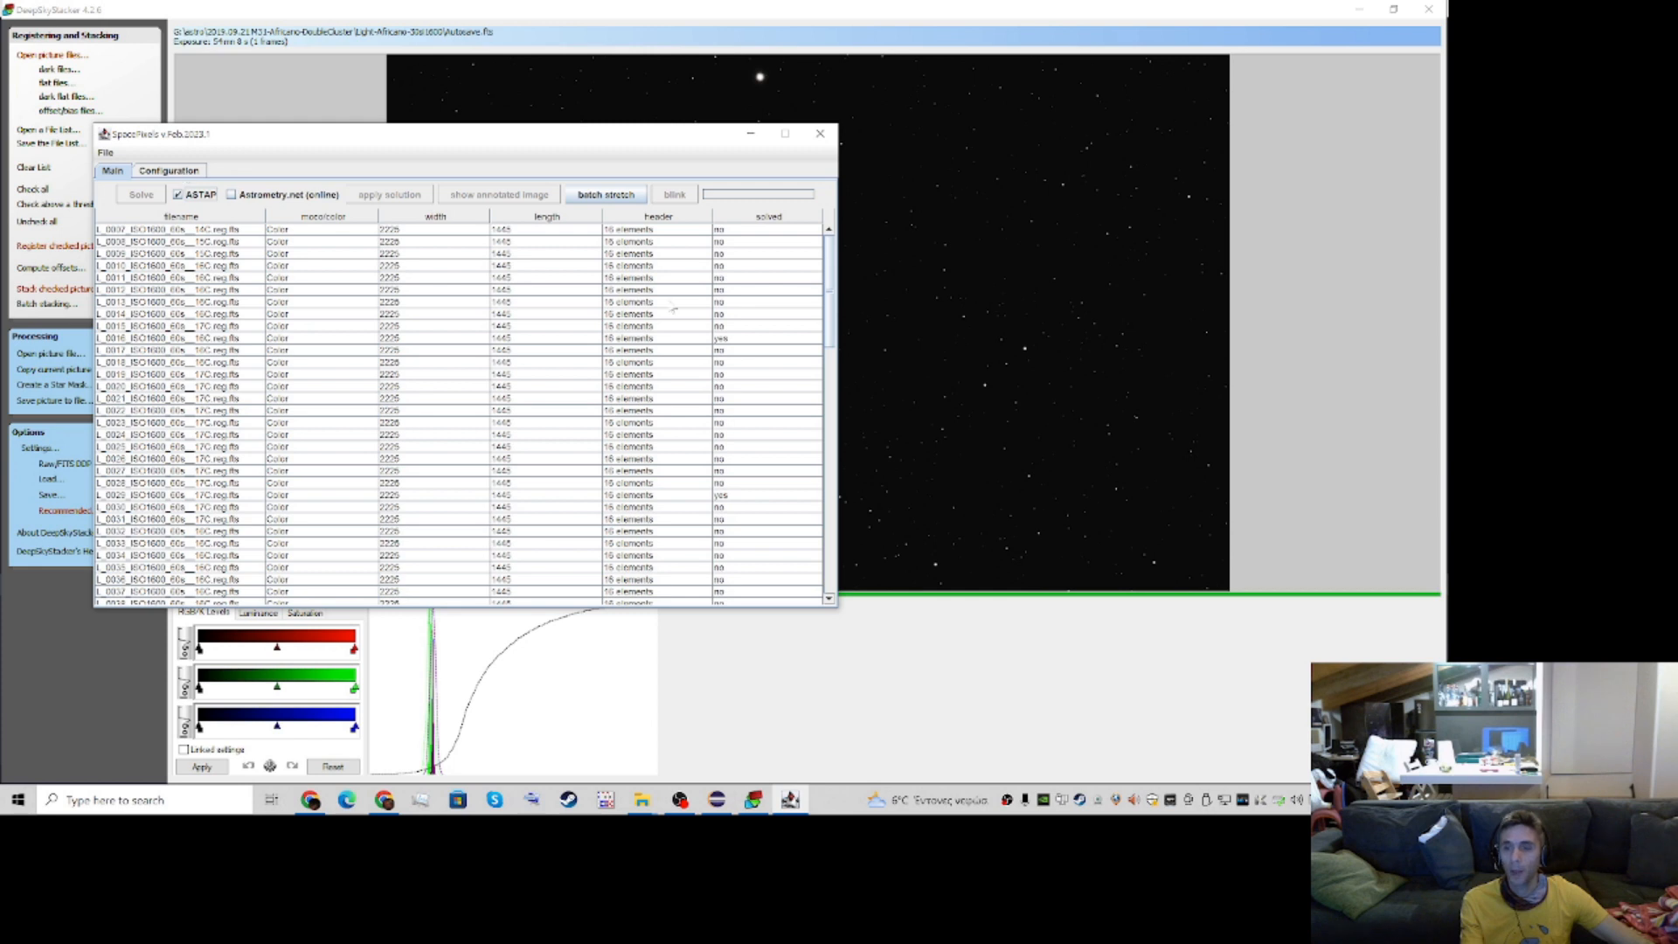
Select the L_0009 image in the list and disable the Stretch option in the configuration
{"action": "left_click", "coordinate": [725, 255]}
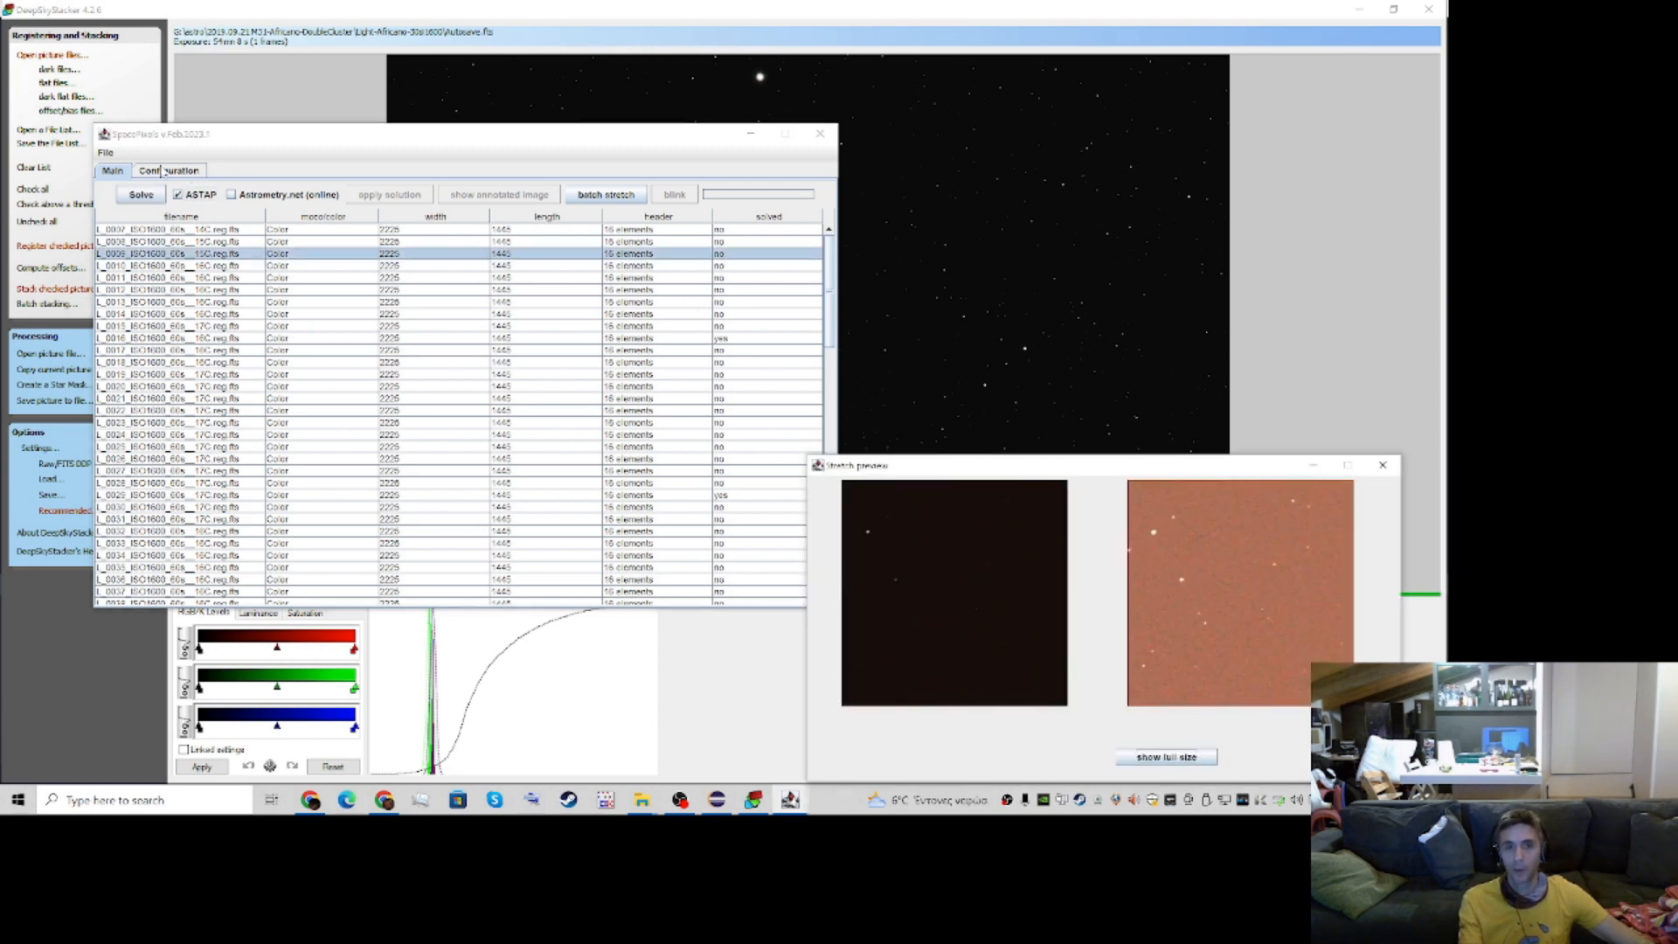
{"action": "left_click", "coordinate": [166, 172]}
{"action": "left_click", "coordinate": [102, 455]}
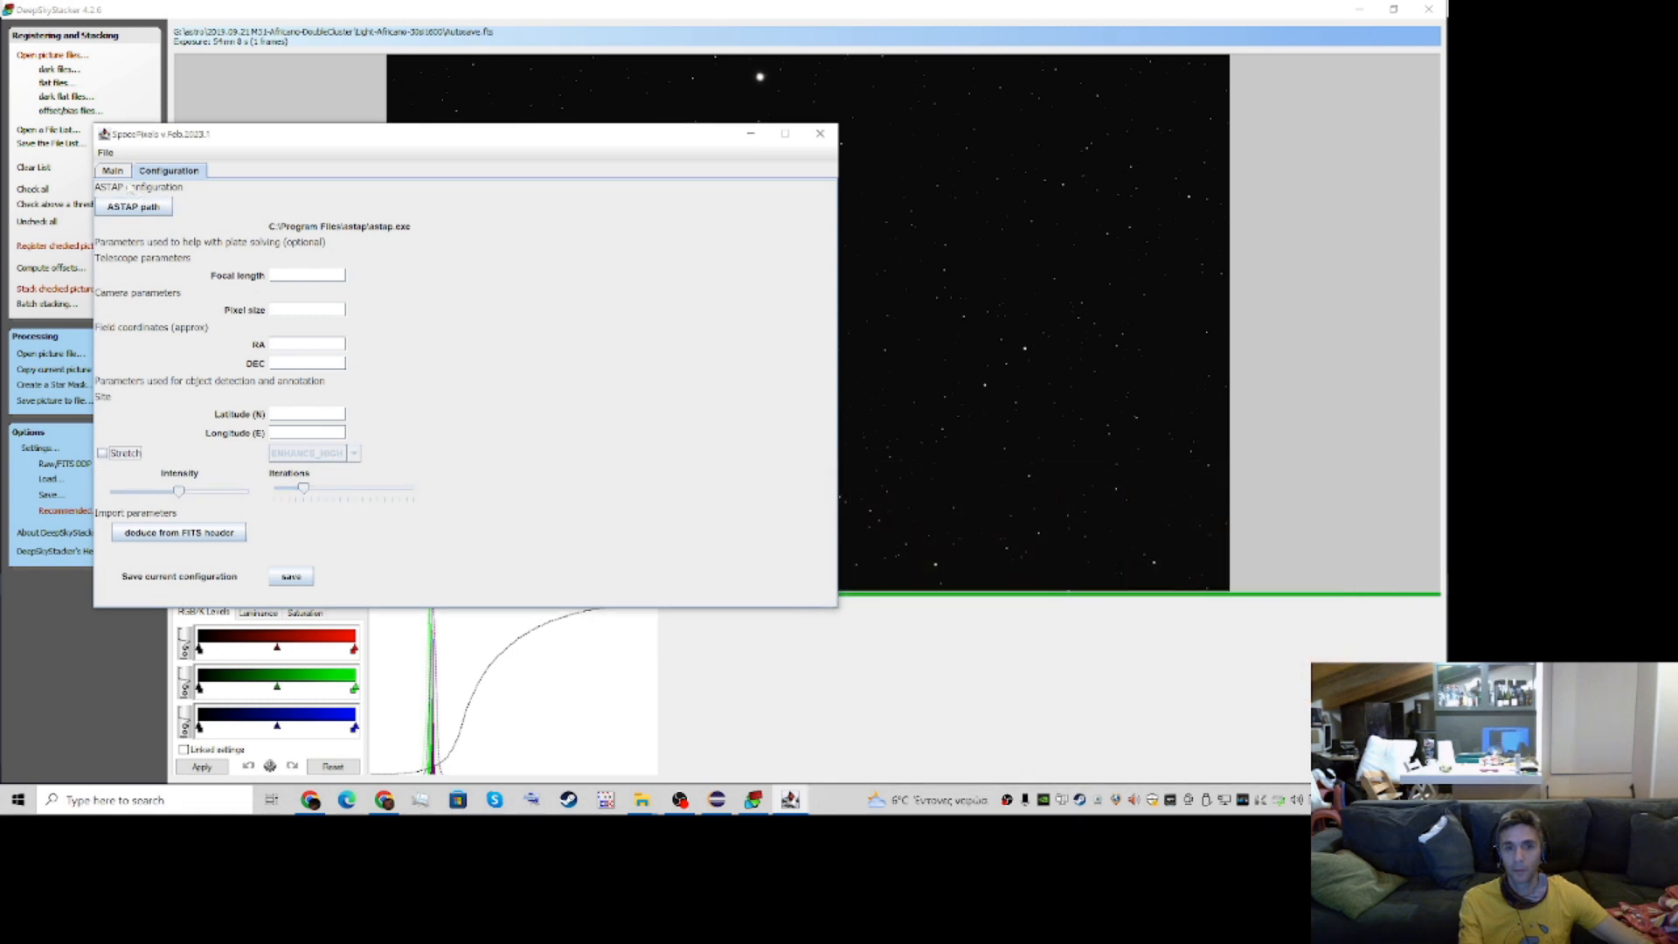
{"action": "left_click", "coordinate": [113, 170]}
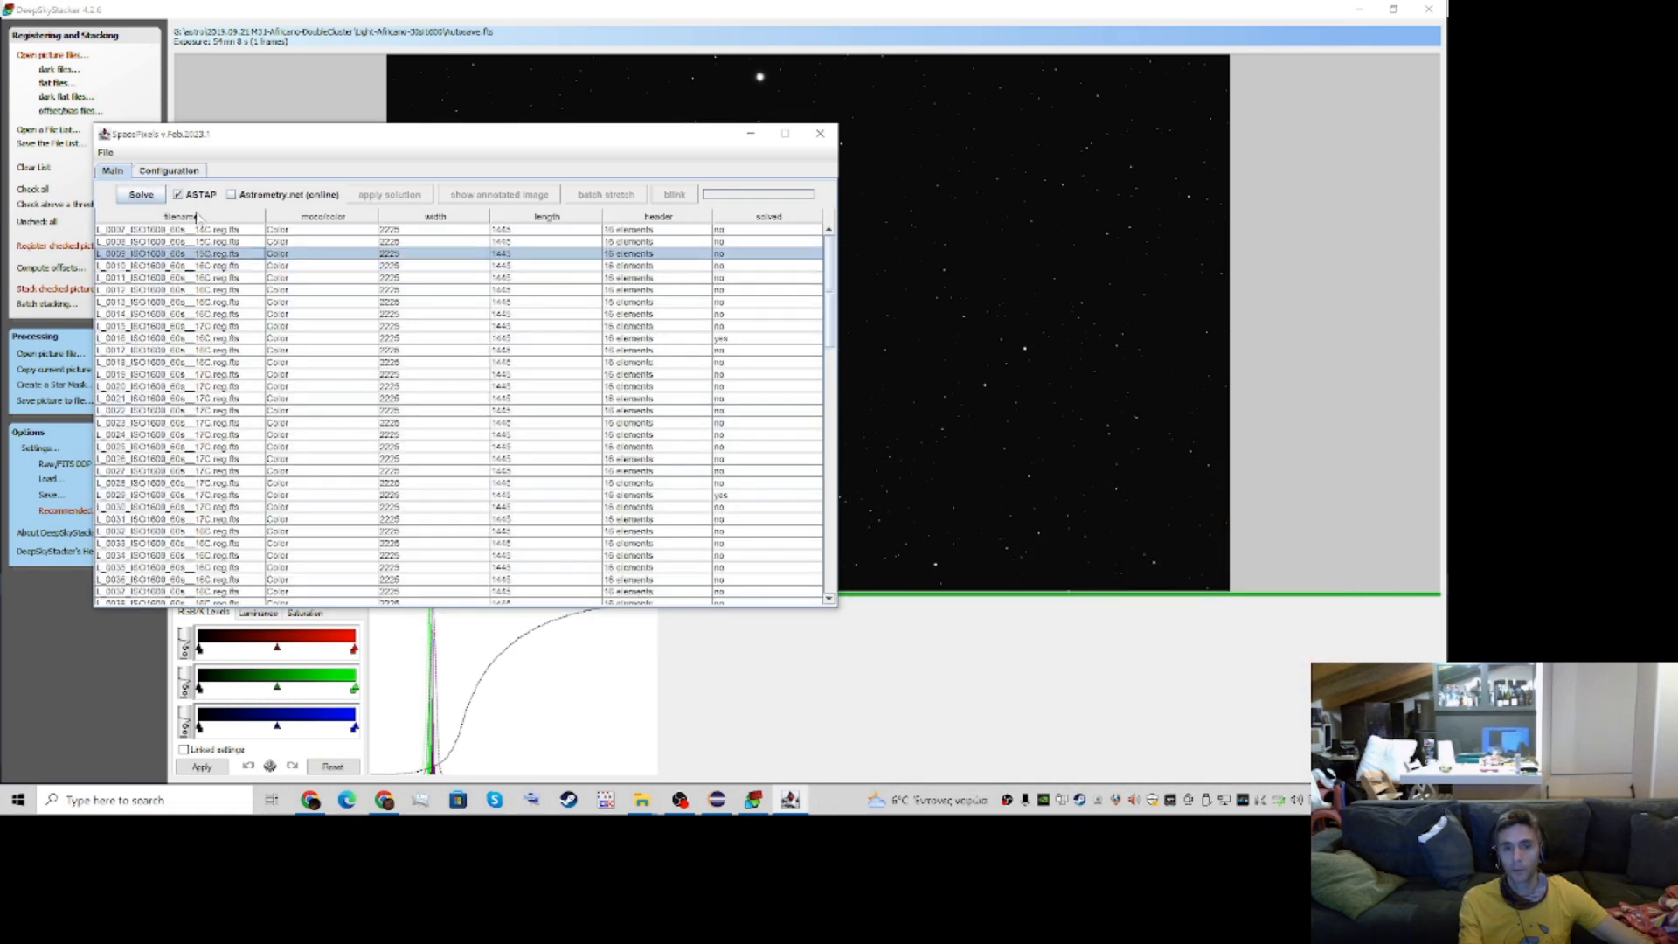
{"action": "left_click", "coordinate": [179, 195]}
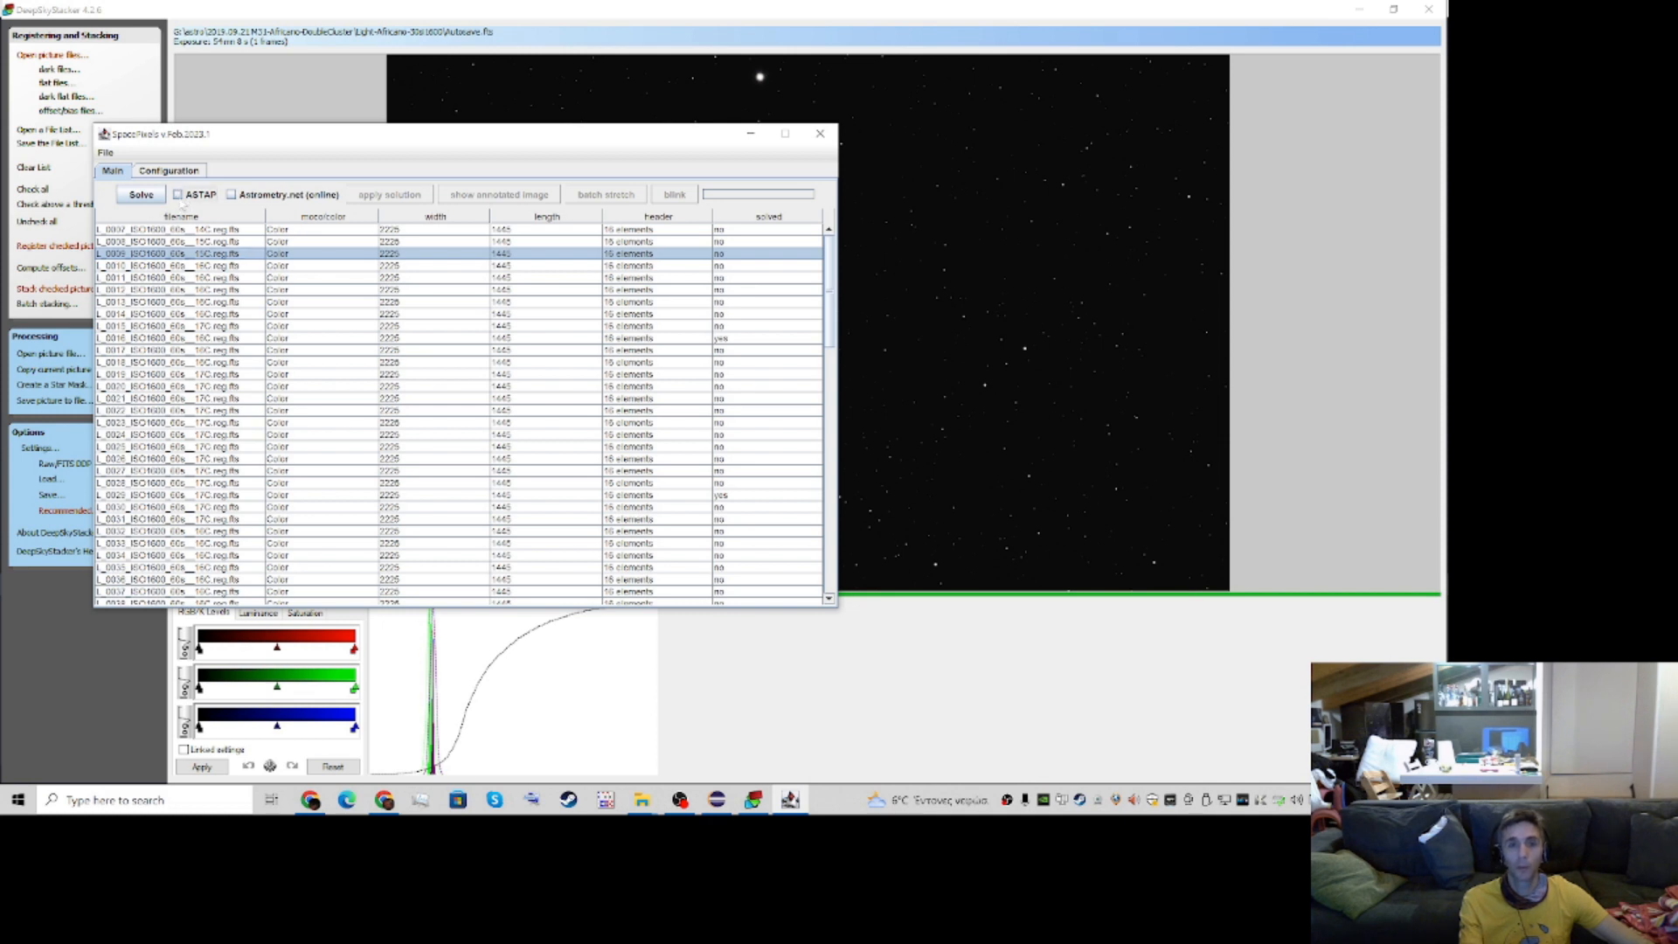
{"action": "left_click", "coordinate": [232, 195]}
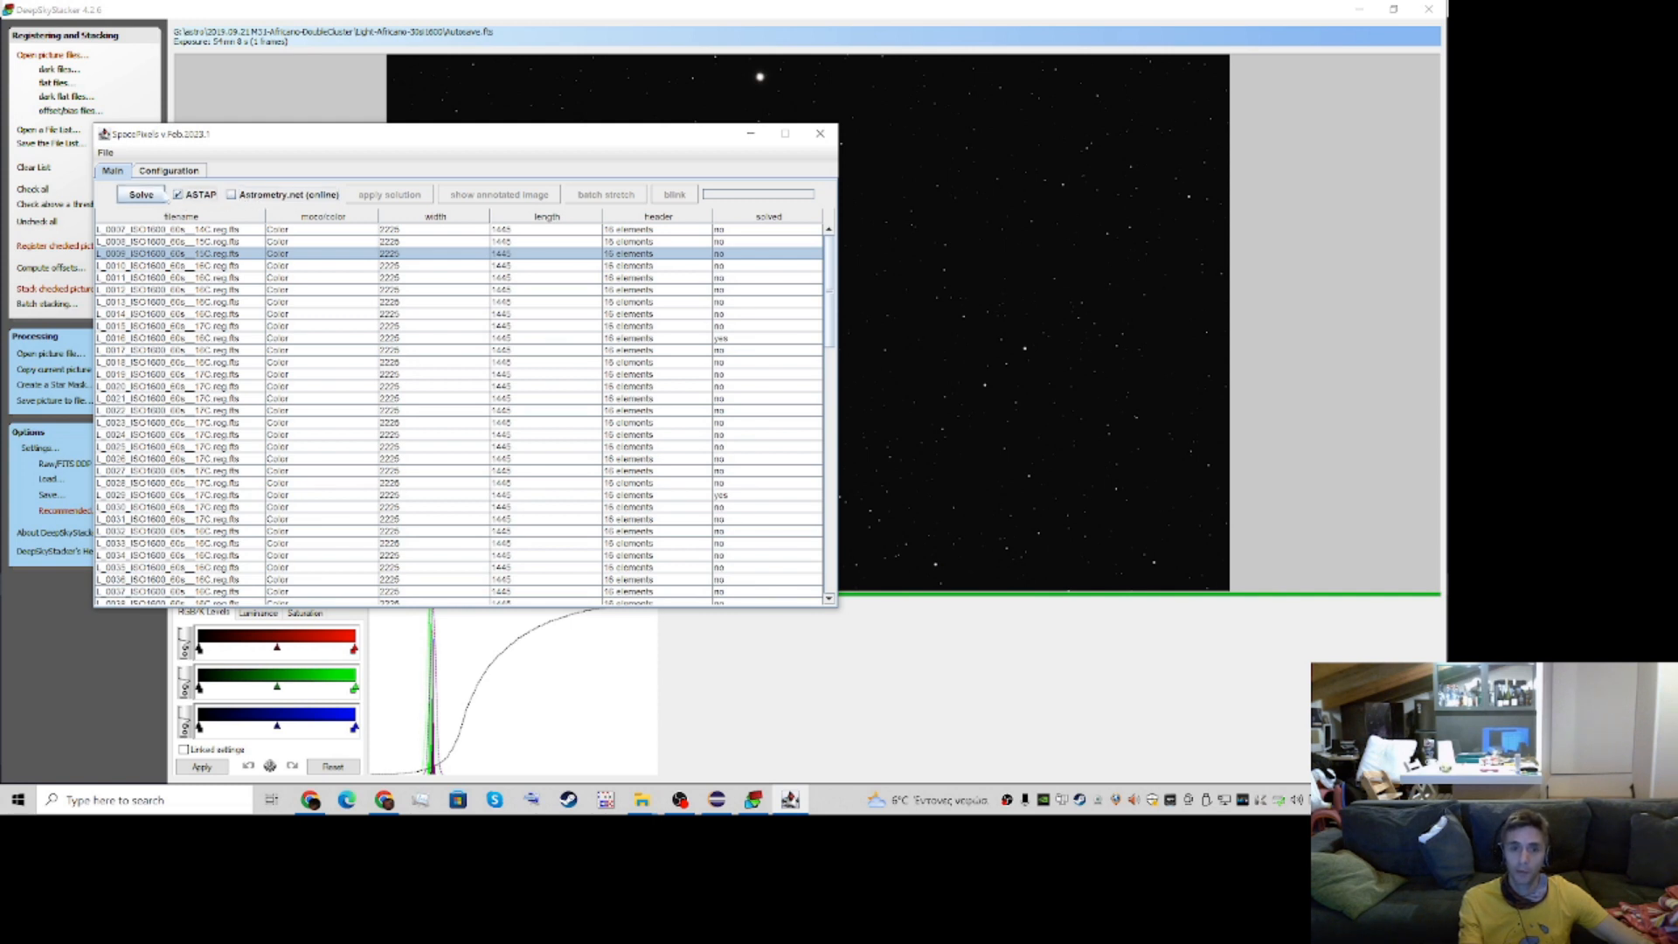
{"action": "left_click", "coordinate": [177, 195]}
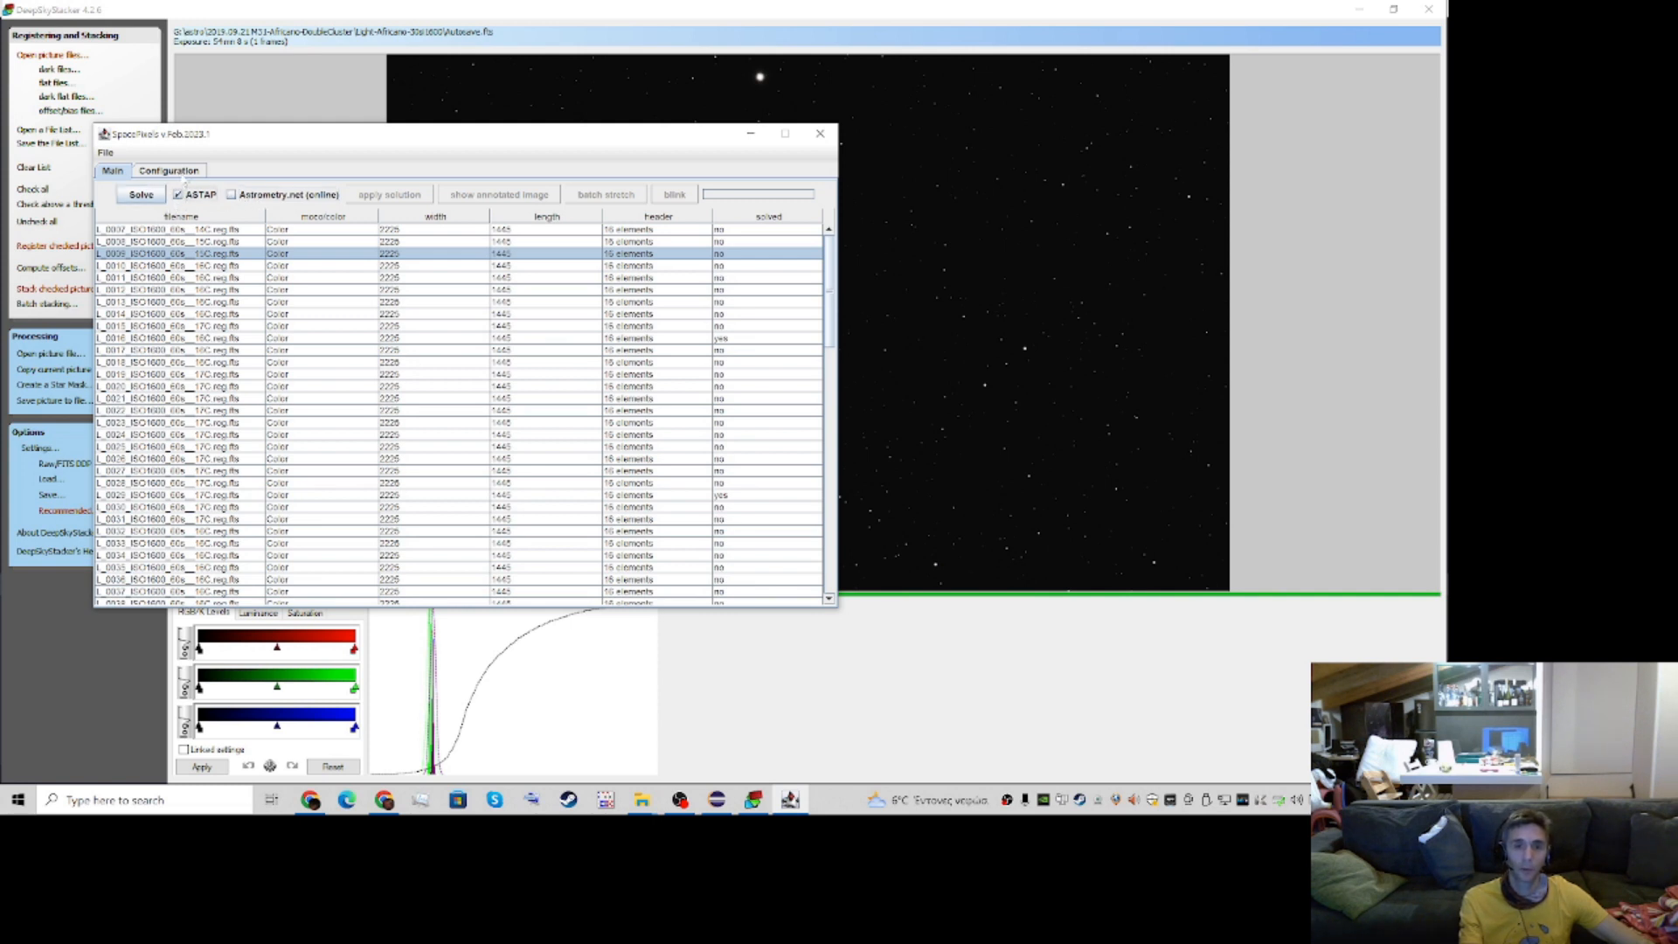
Set the ASTAP path to C:\Program Files\astap\astap.exe in the configuration and return to the image list
{"action": "left_click", "coordinate": [170, 172]}
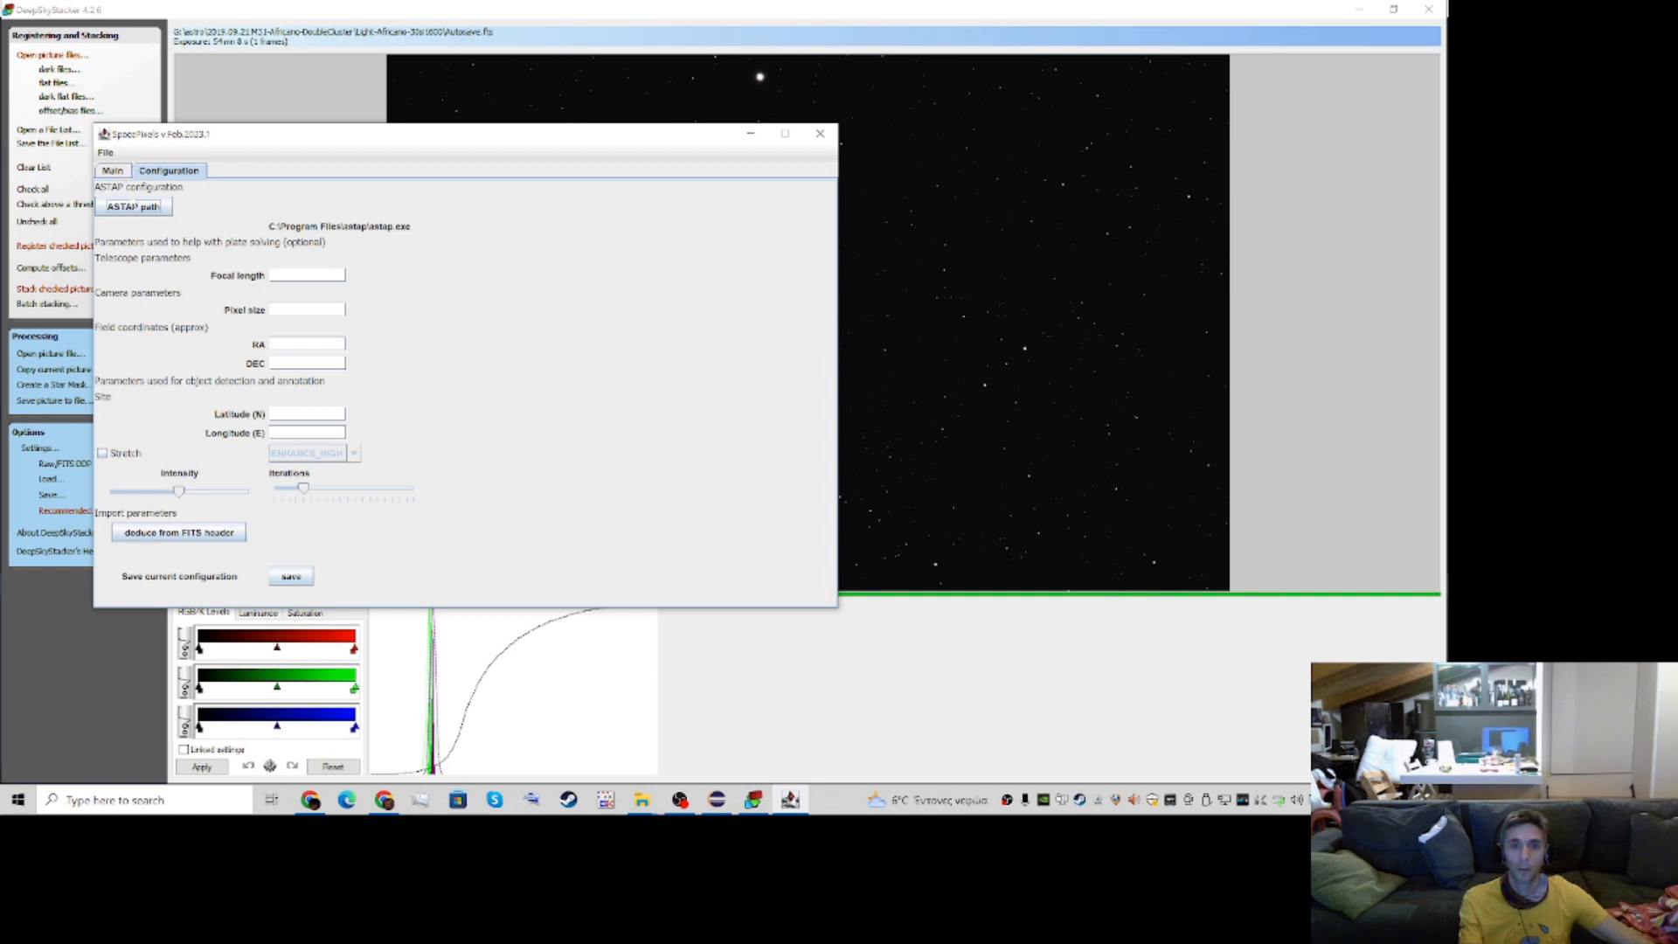
{"action": "left_click", "coordinate": [134, 207]}
{"action": "left_click", "coordinate": [527, 297]}
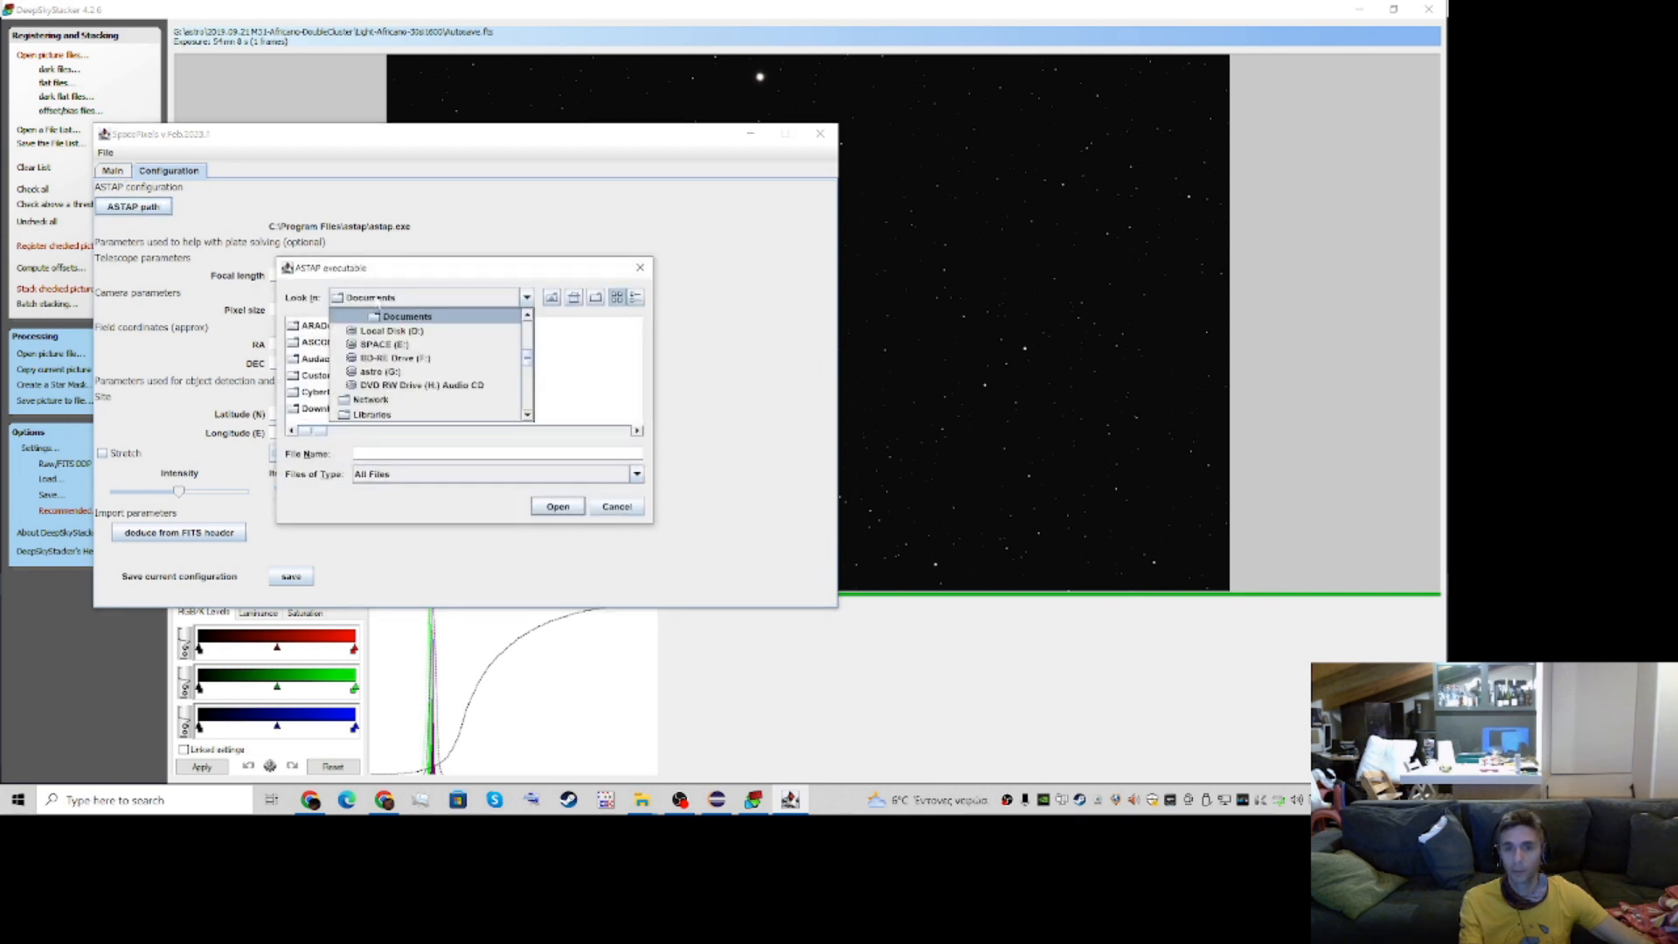
{"action": "scroll", "coordinate": [385, 358], "scroll_direction": "up", "scroll_amount": 3}
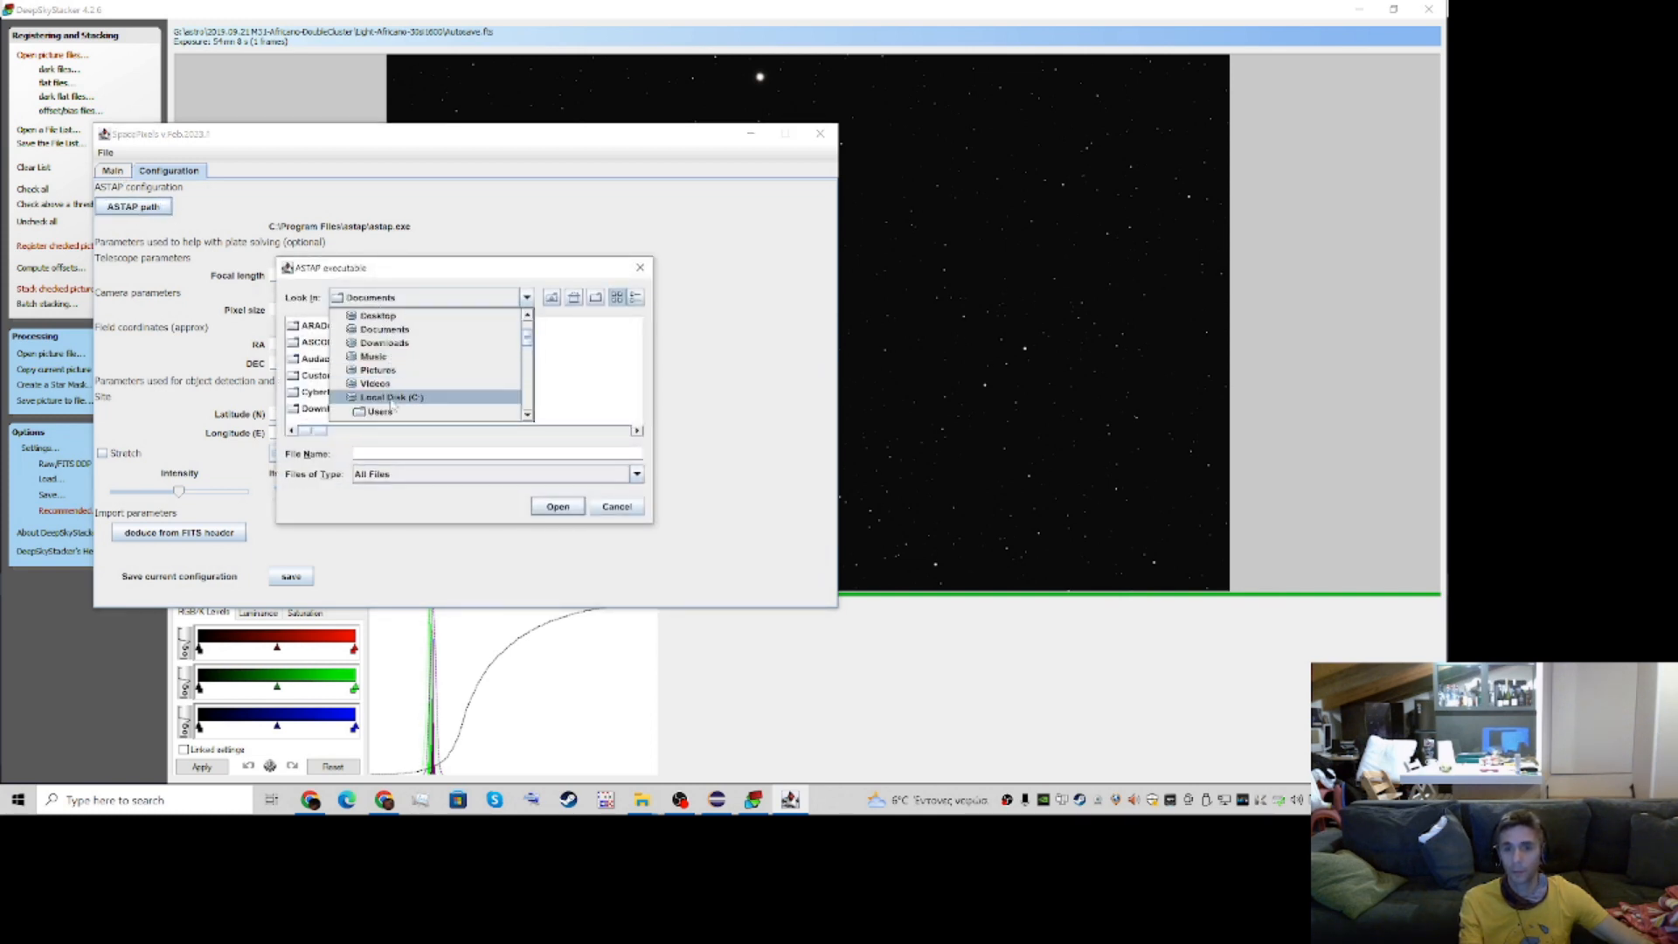
{"action": "left_click", "coordinate": [396, 395]}
{"action": "double_click", "coordinate": [404, 367]}
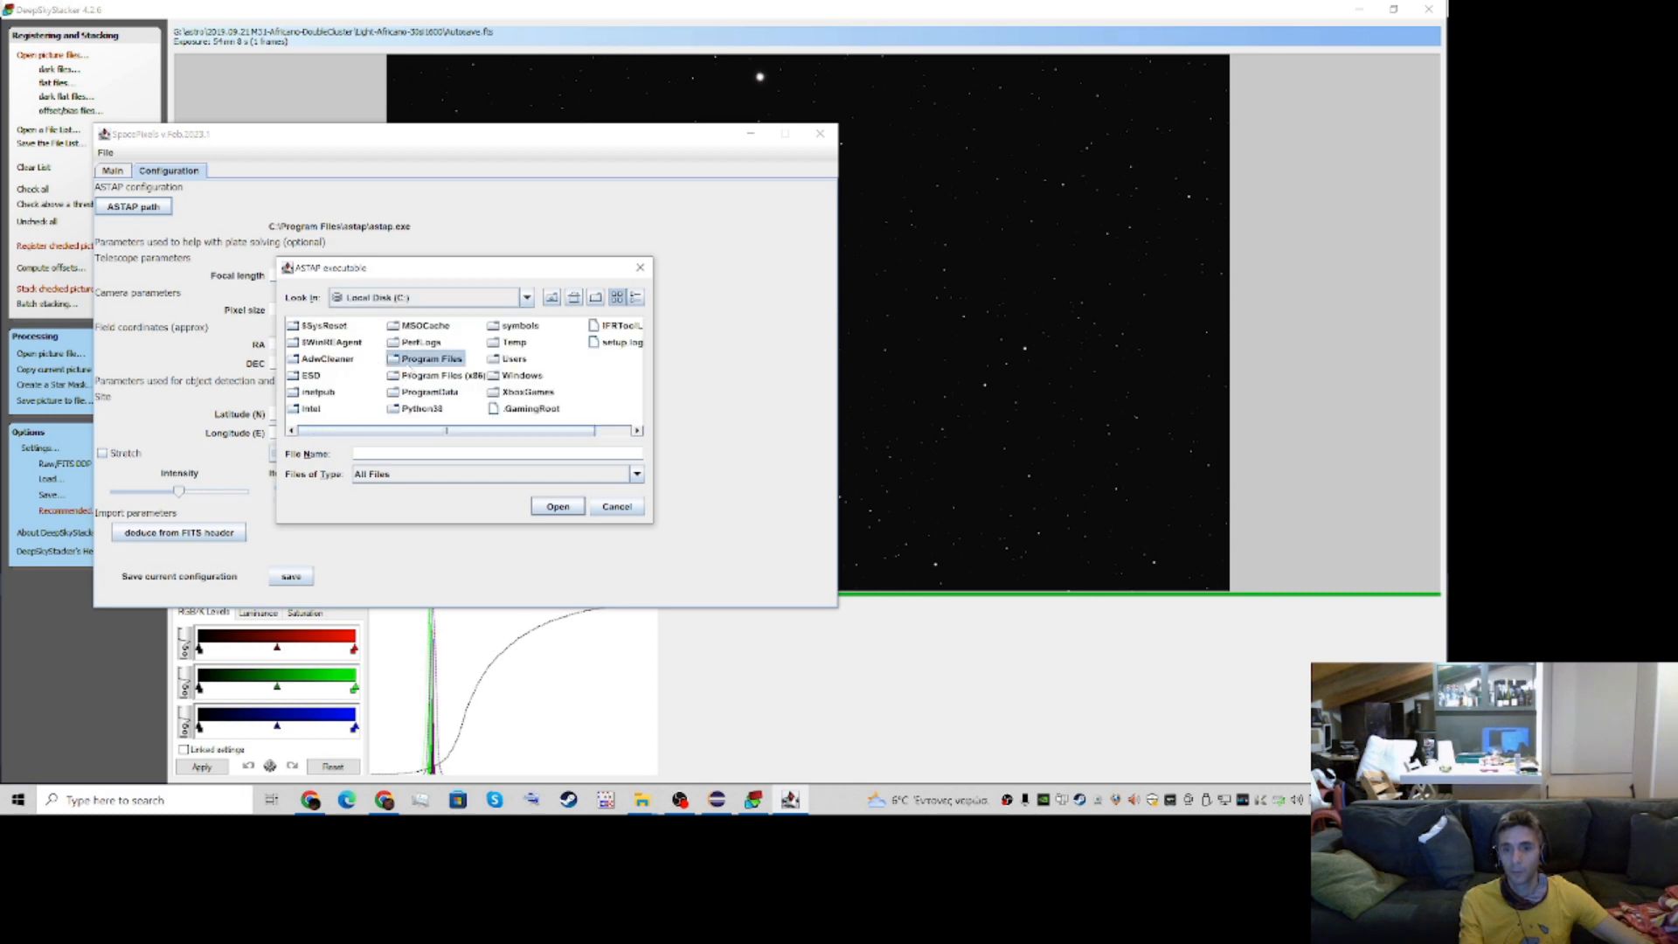
{"action": "double_click", "coordinate": [314, 371]}
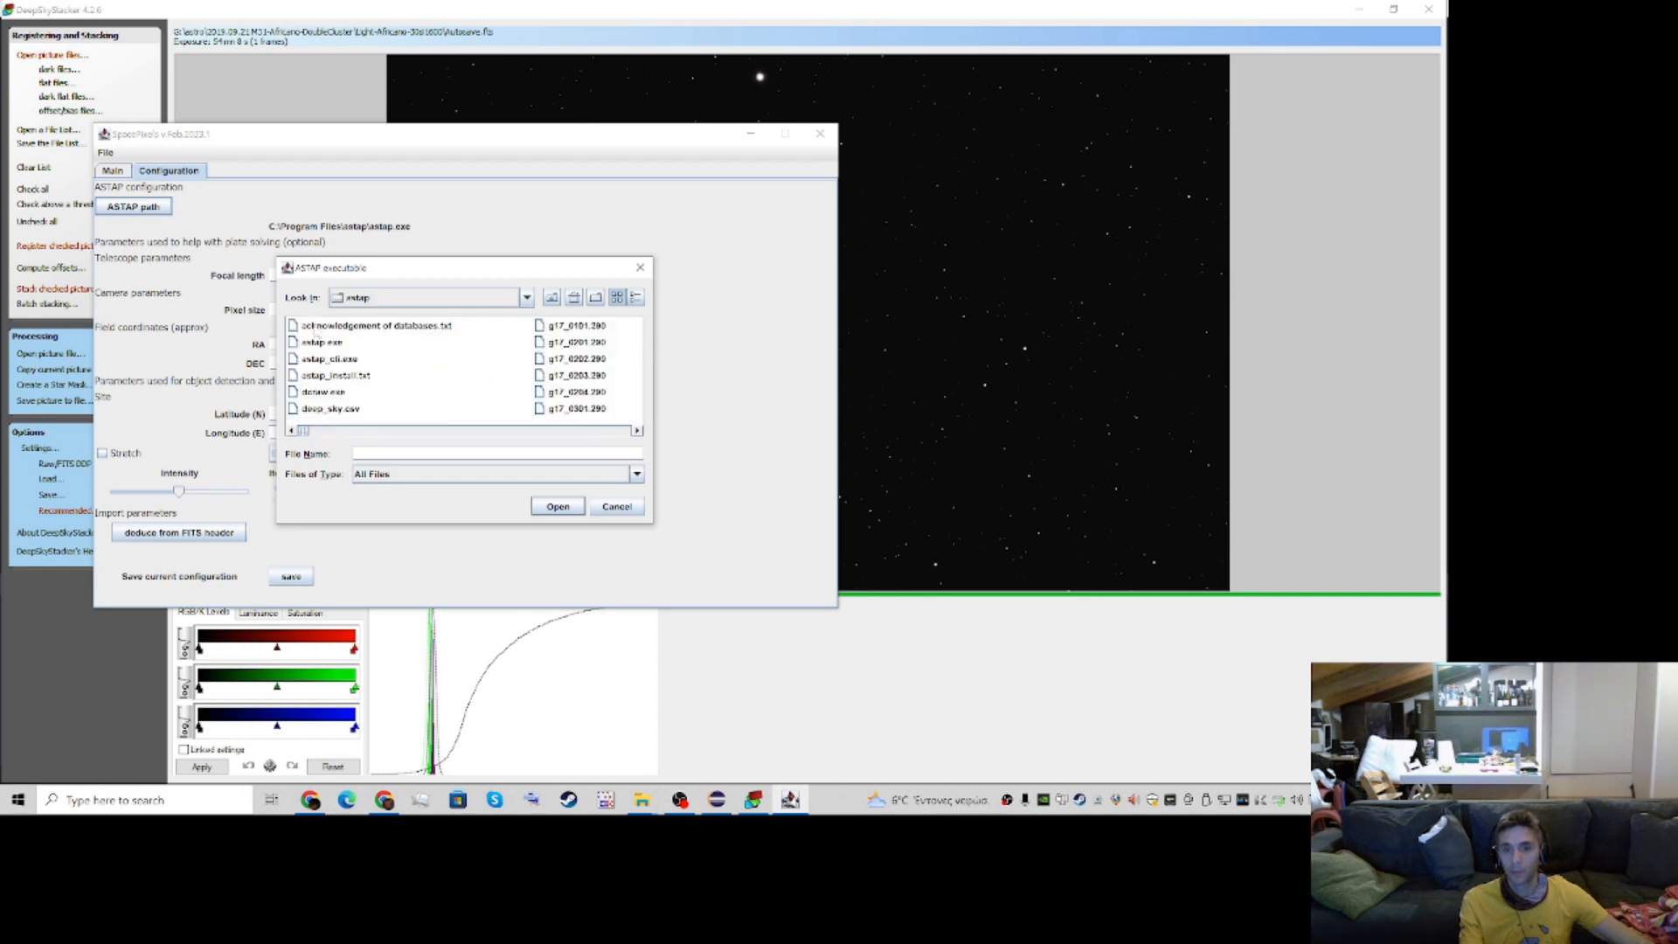
{"action": "left_click", "coordinate": [321, 343]}
{"action": "left_click", "coordinate": [558, 507]}
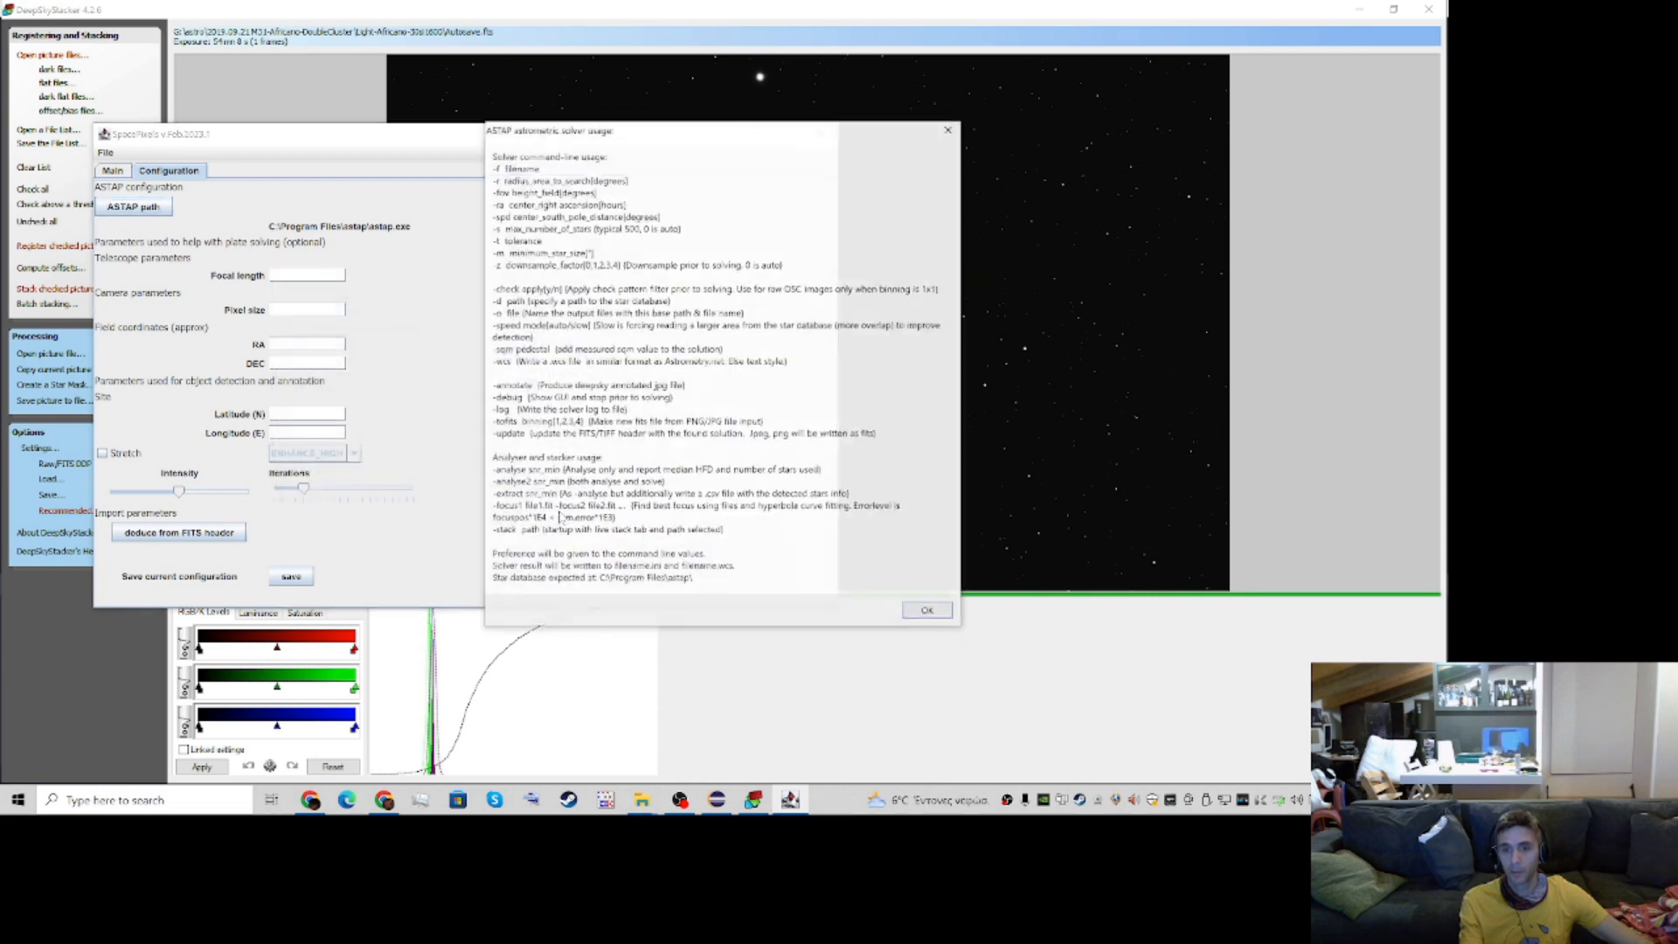
{"action": "left_click", "coordinate": [928, 613]}
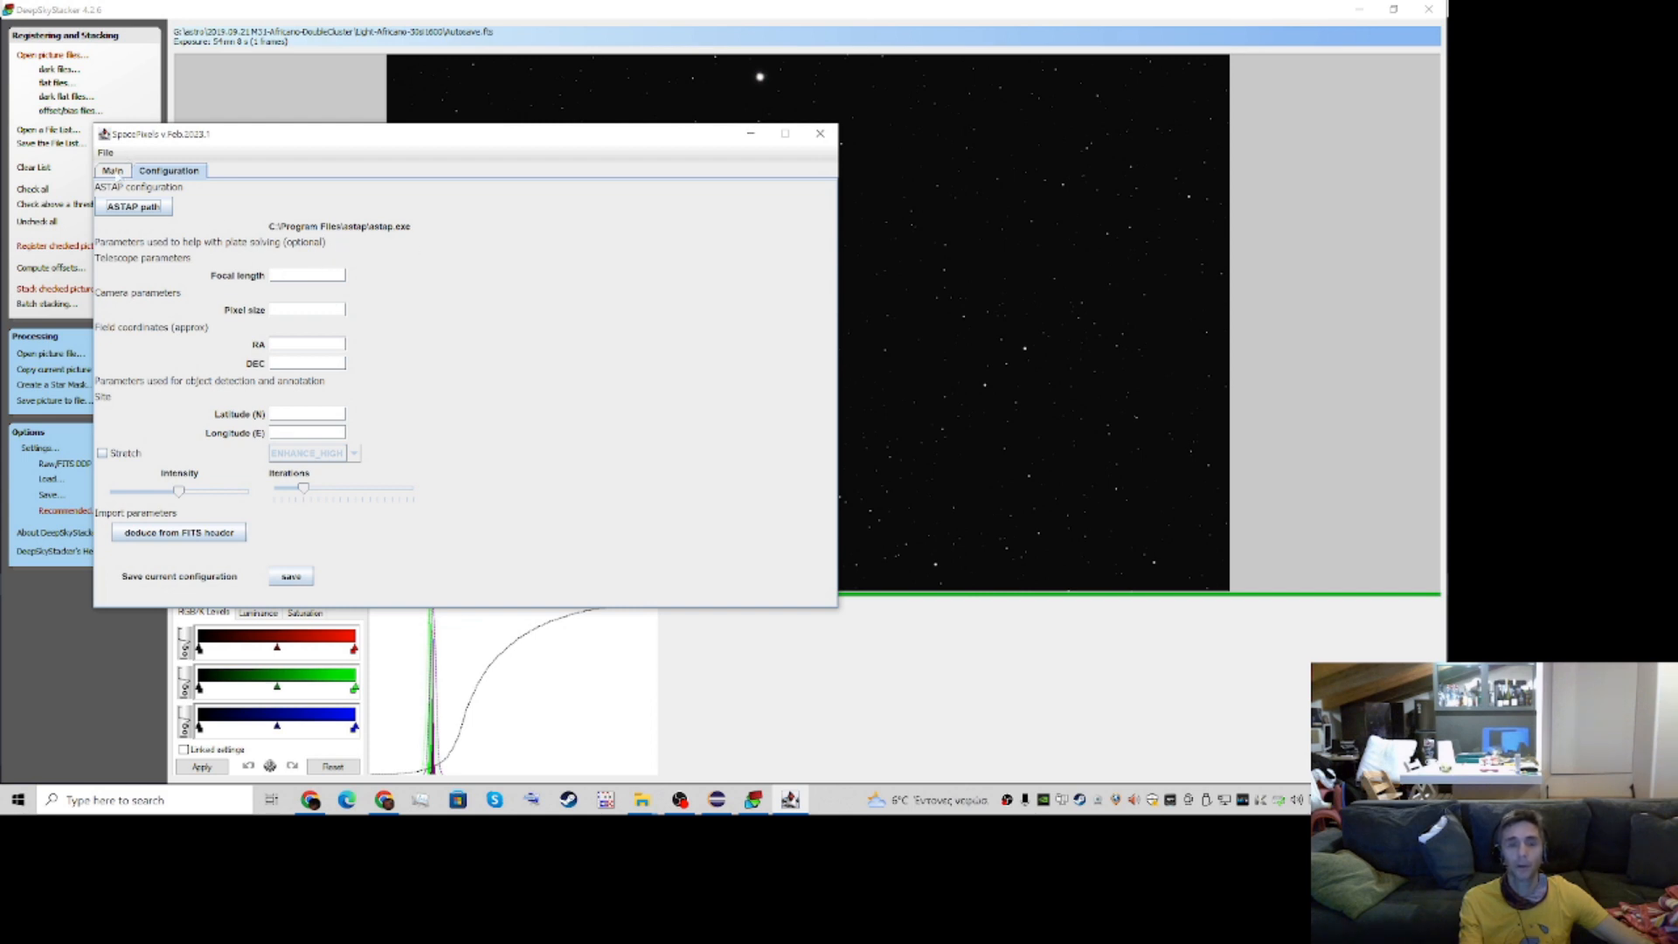
{"action": "left_click", "coordinate": [112, 171]}
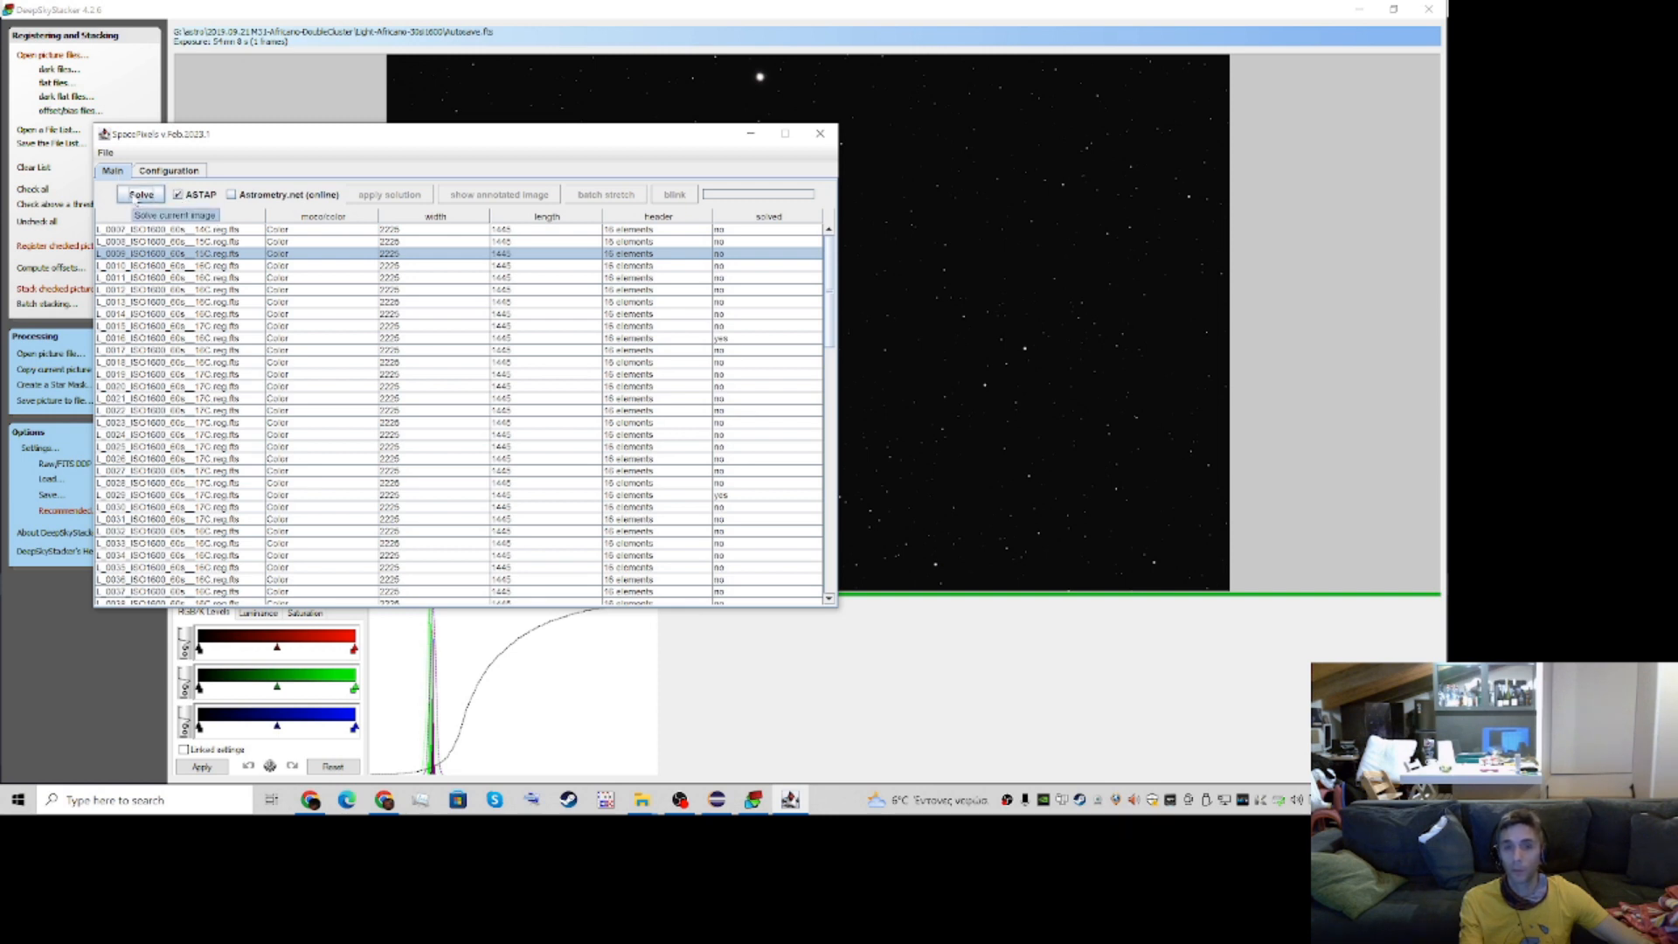
Plate-solve the selected L_0009 image with ASTAP, and review the optional plate-solving parameters in the configuration
{"action": "left_click", "coordinate": [140, 195]}
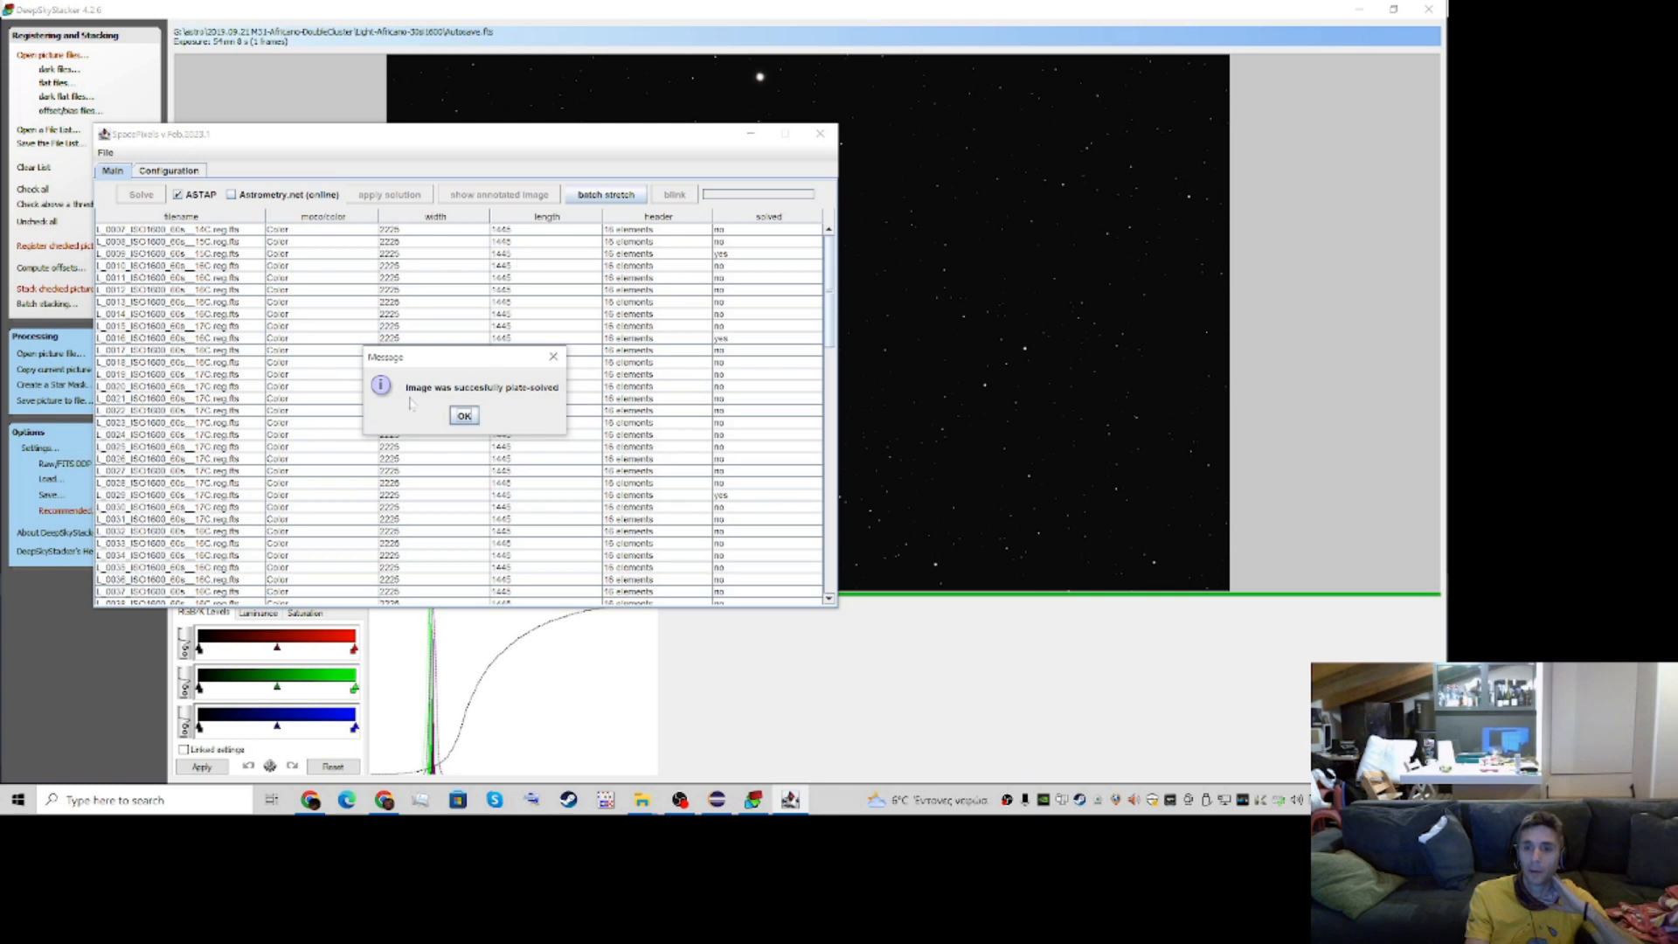
{"action": "left_click", "coordinate": [473, 421]}
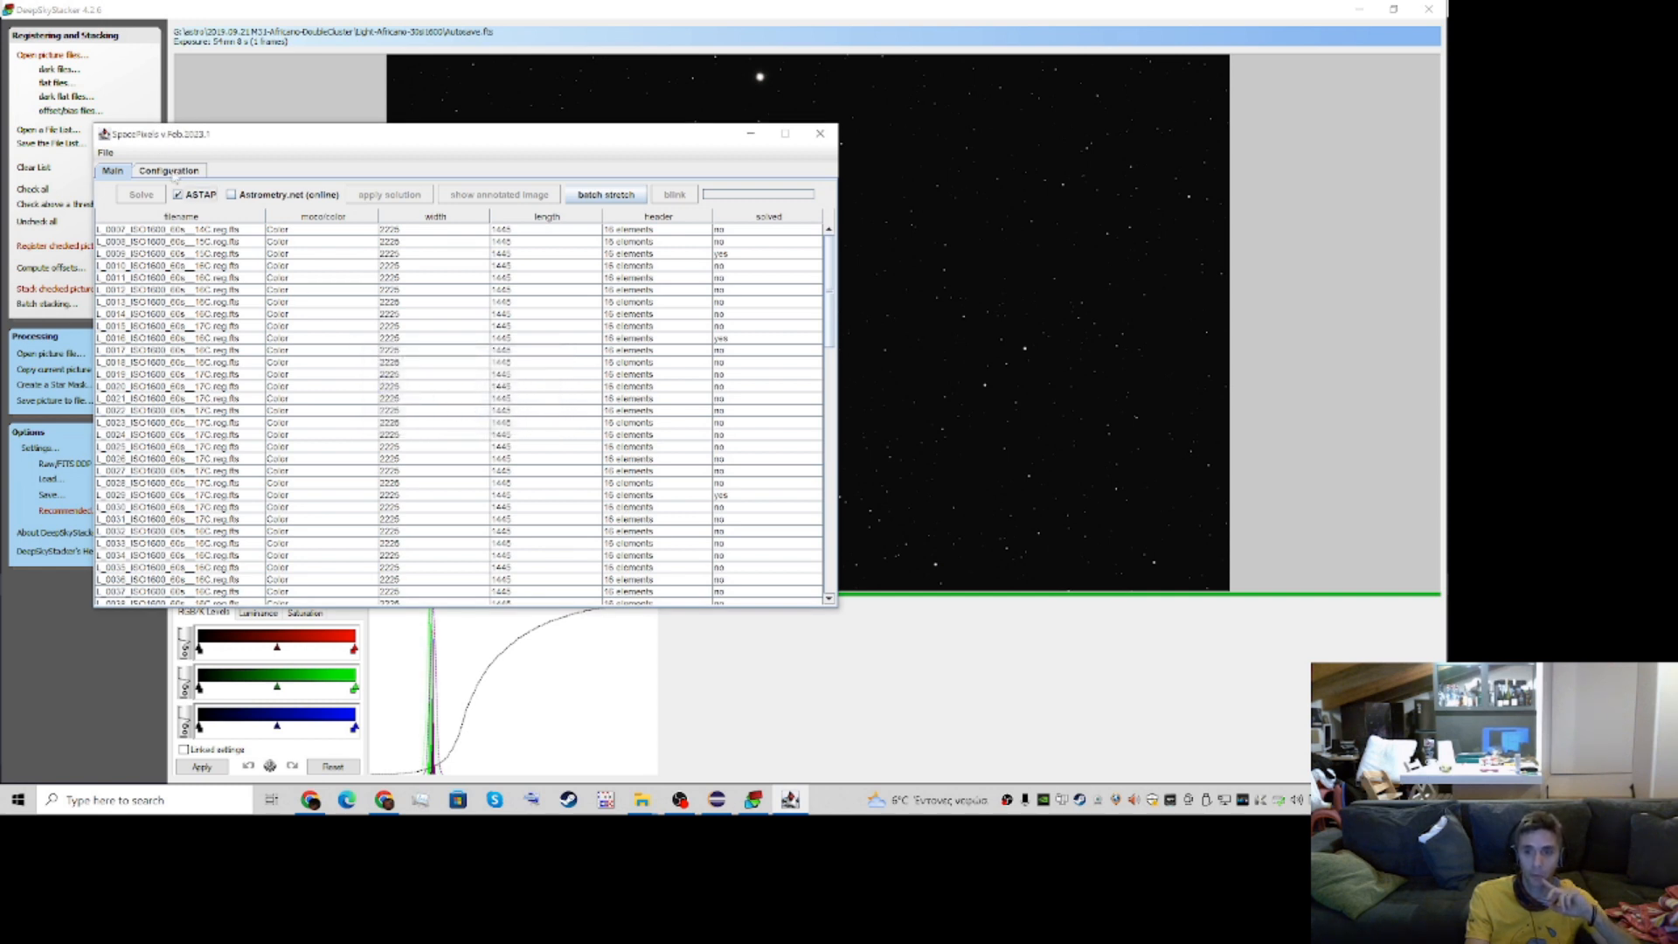
{"action": "left_click", "coordinate": [172, 172]}
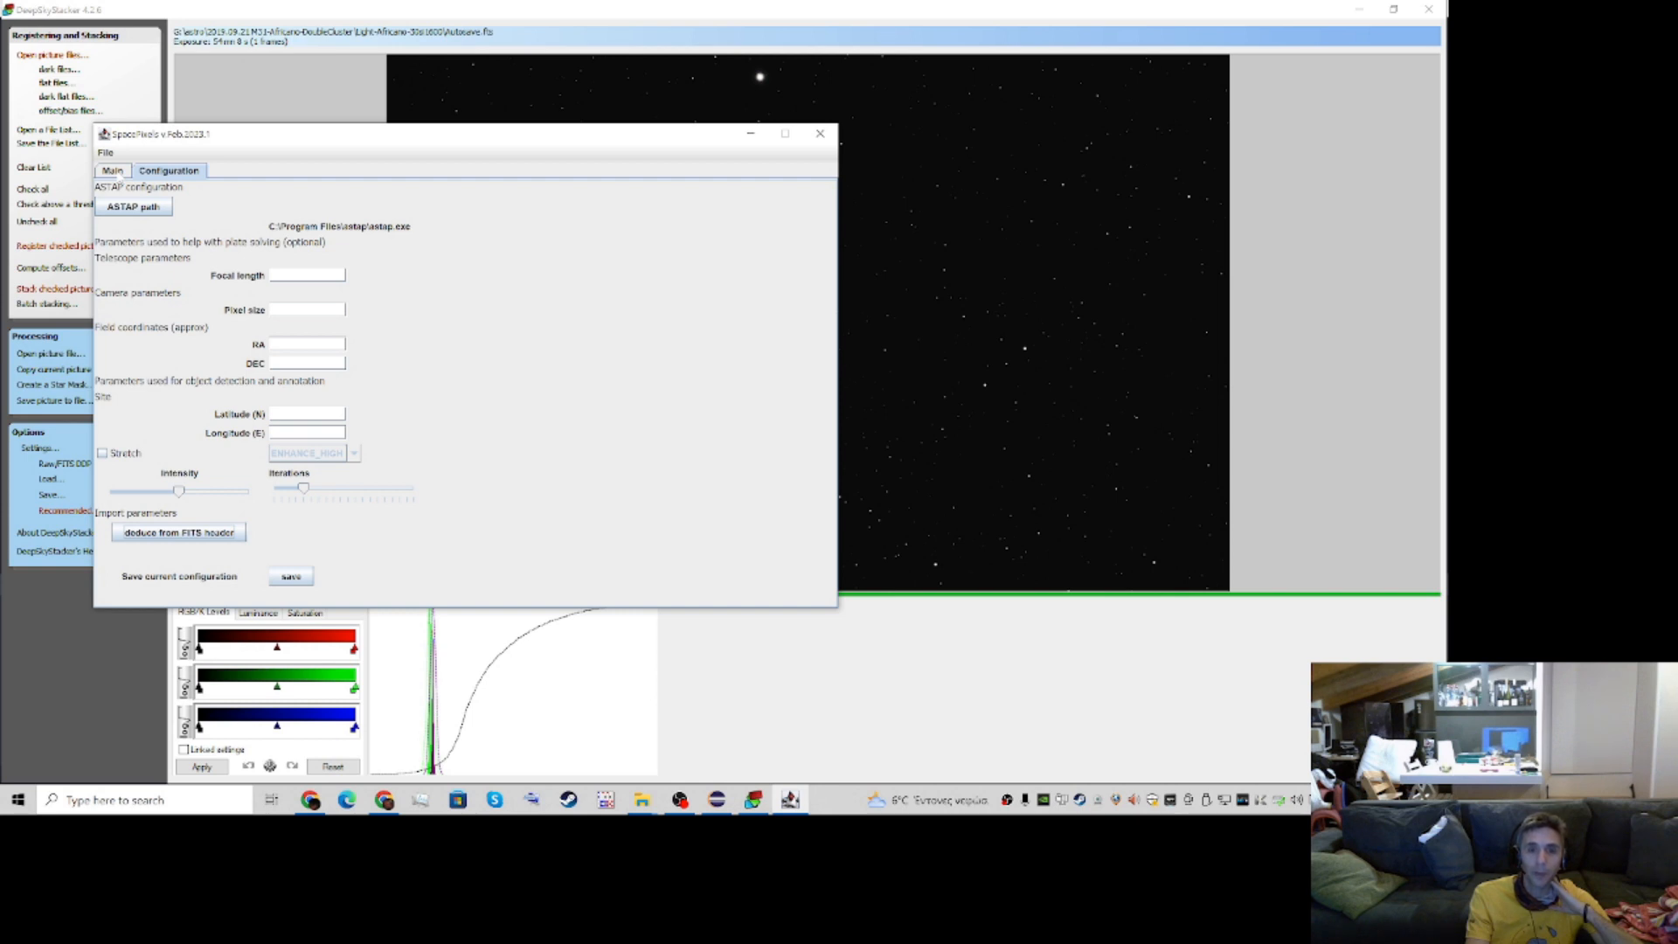
{"action": "left_click", "coordinate": [119, 174]}
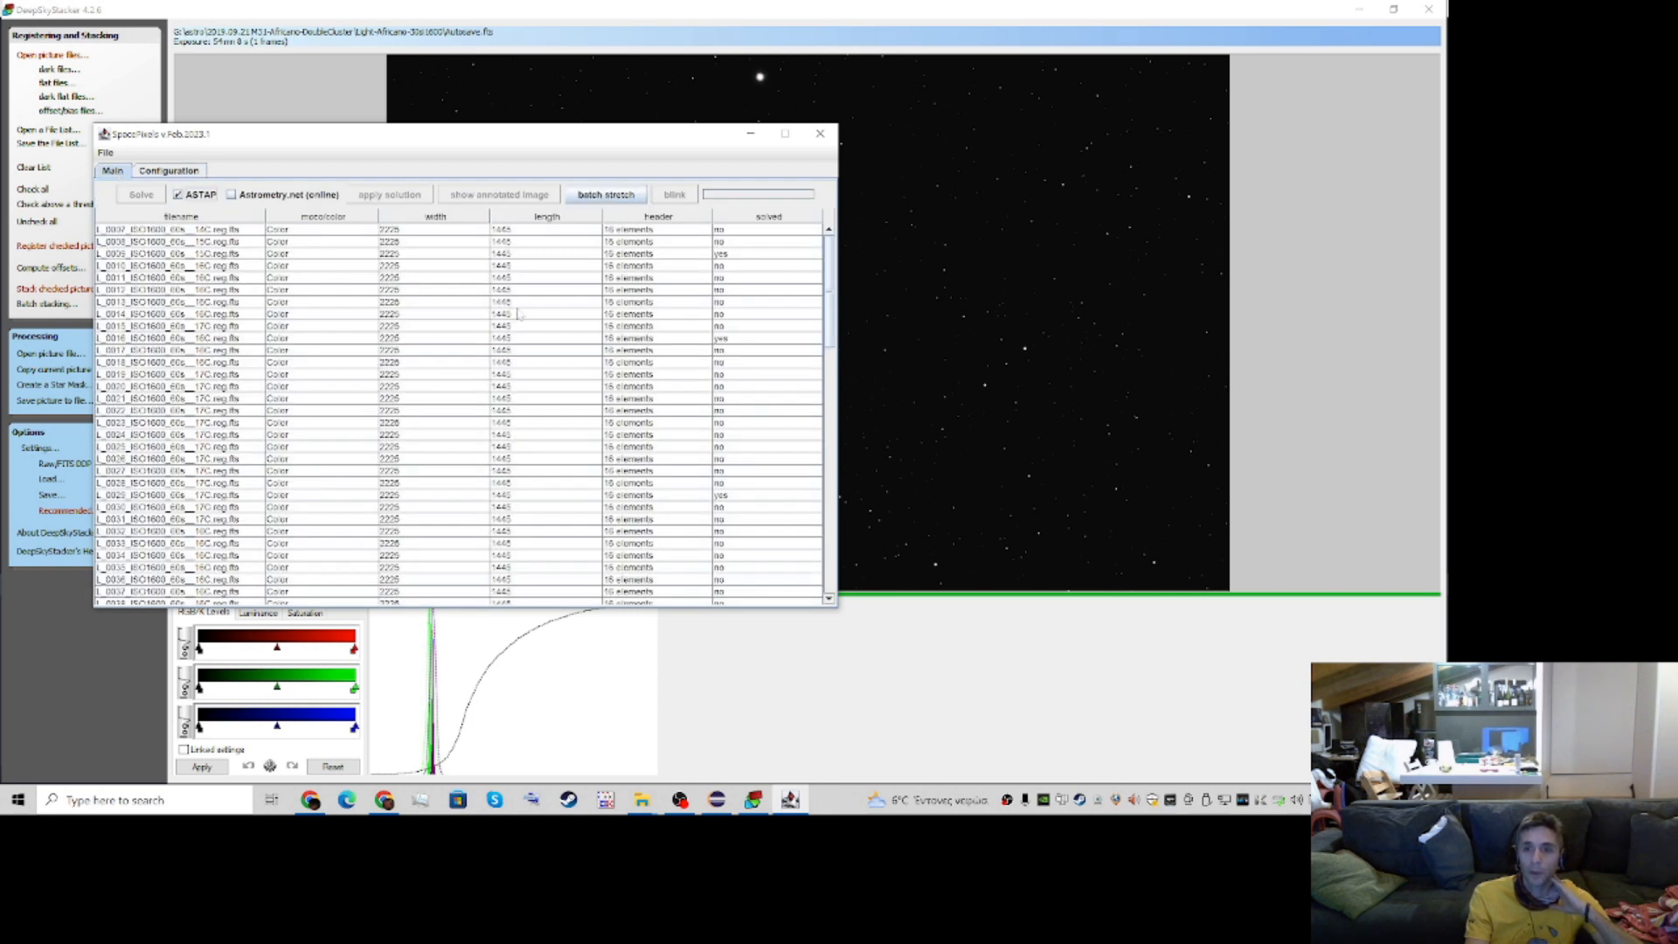
Open the annotated image of the solved L_0009 frame, examine the object labels, and close it
{"action": "left_click", "coordinate": [215, 255]}
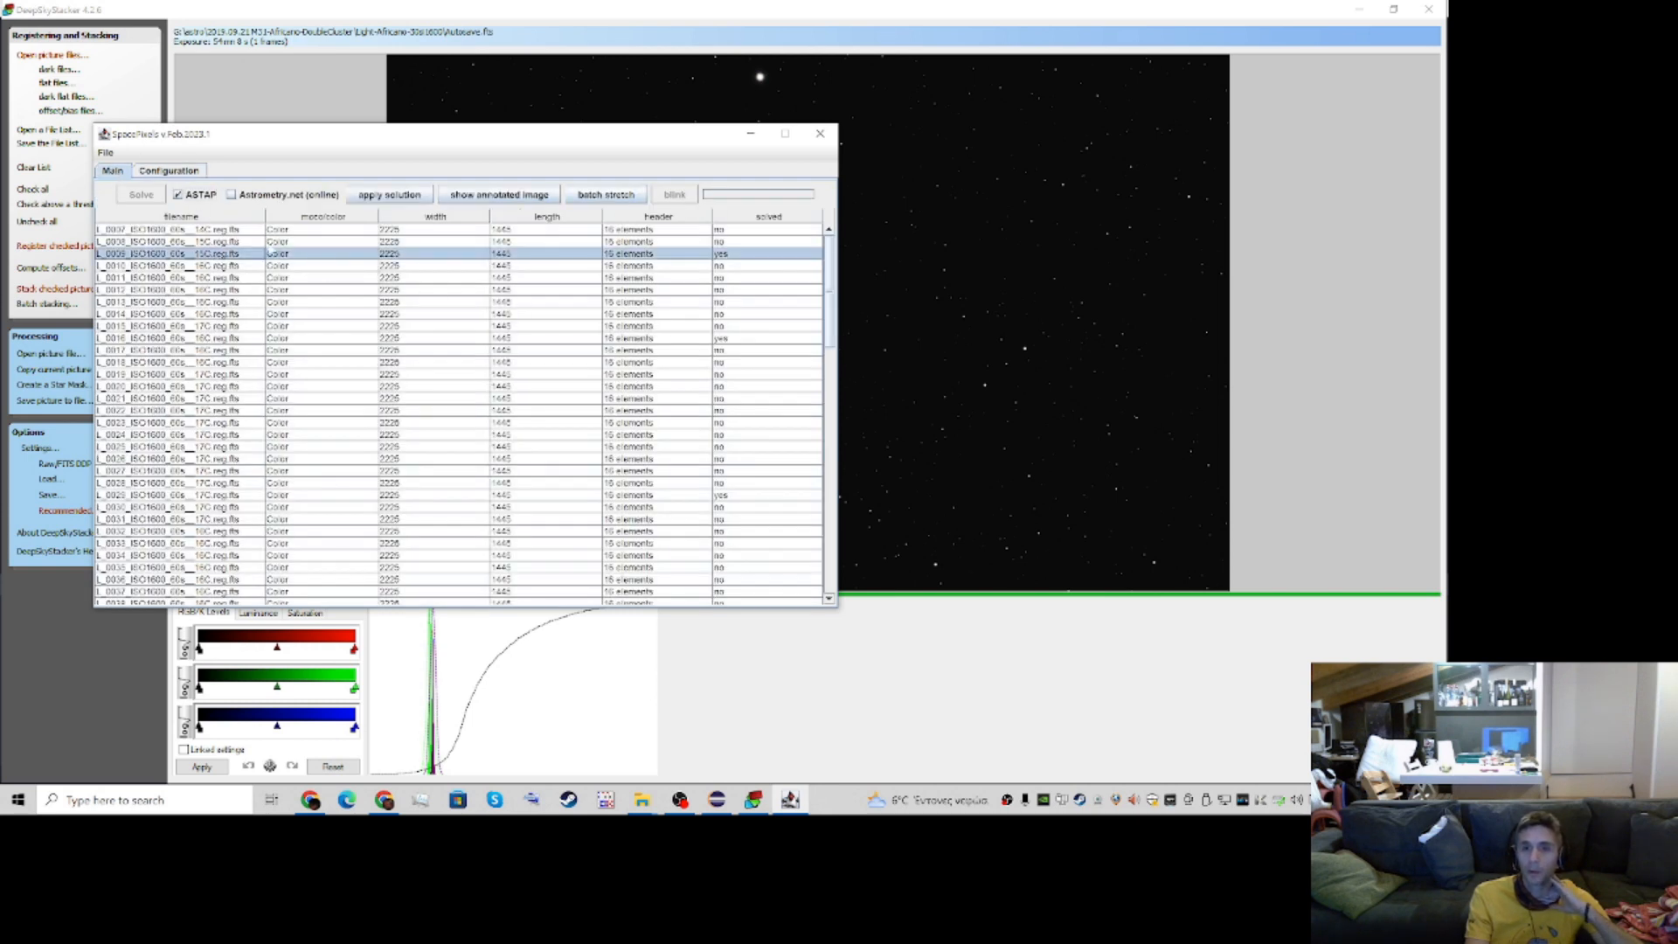
{"action": "left_click", "coordinate": [544, 196]}
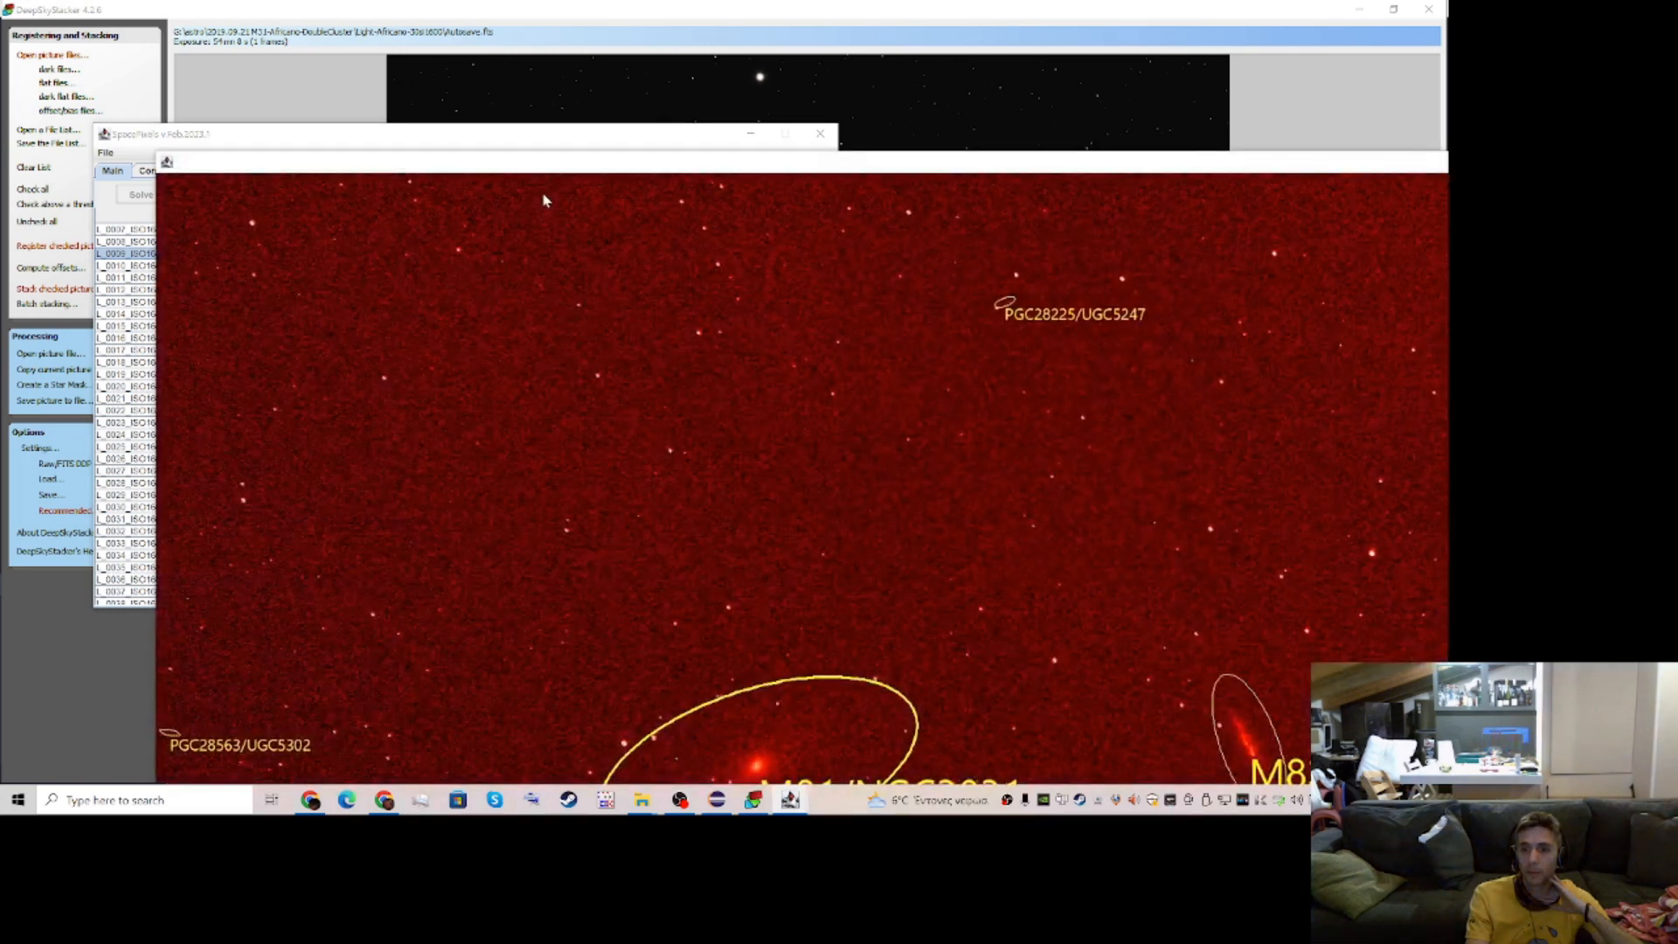
{"action": "mouse_move", "coordinate": [705, 168]}
{"action": "left_mouse_down"}
{"action": "mouse_move", "coordinate": [644, 79]}
{"action": "mouse_move", "coordinate": [601, 63]}
{"action": "mouse_move", "coordinate": [443, 70]}
{"action": "mouse_move", "coordinate": [651, 79]}
{"action": "mouse_move", "coordinate": [704, 61]}
{"action": "mouse_move", "coordinate": [389, 124]}
{"action": "left_mouse_up"}
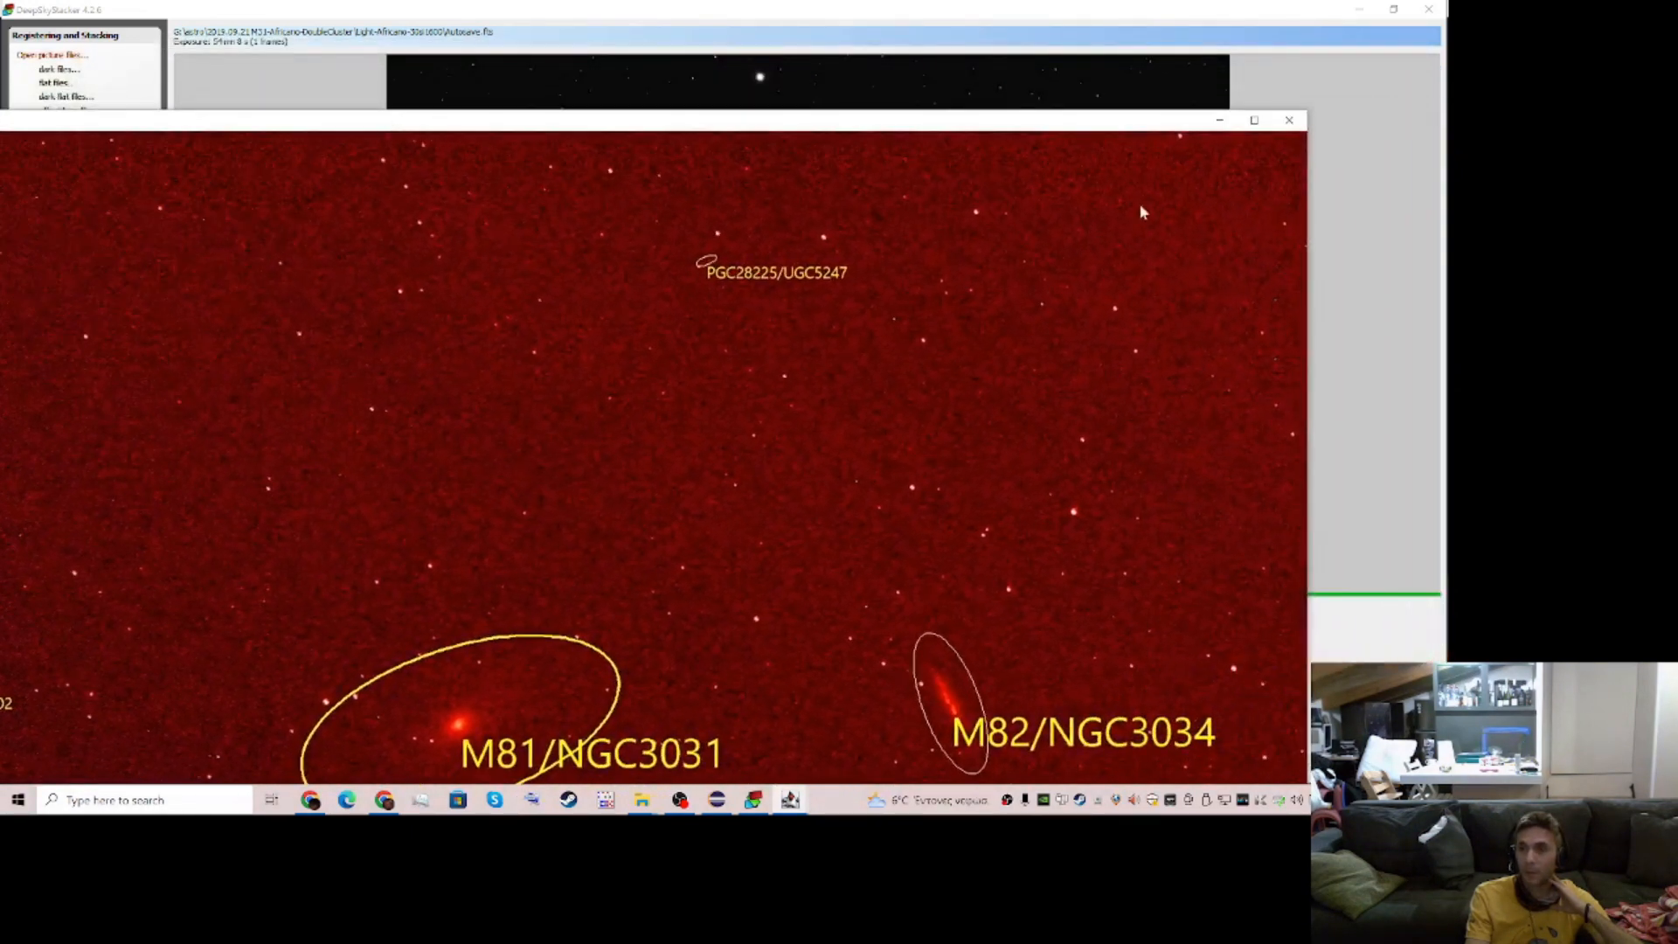
{"action": "left_click", "coordinate": [1289, 118]}
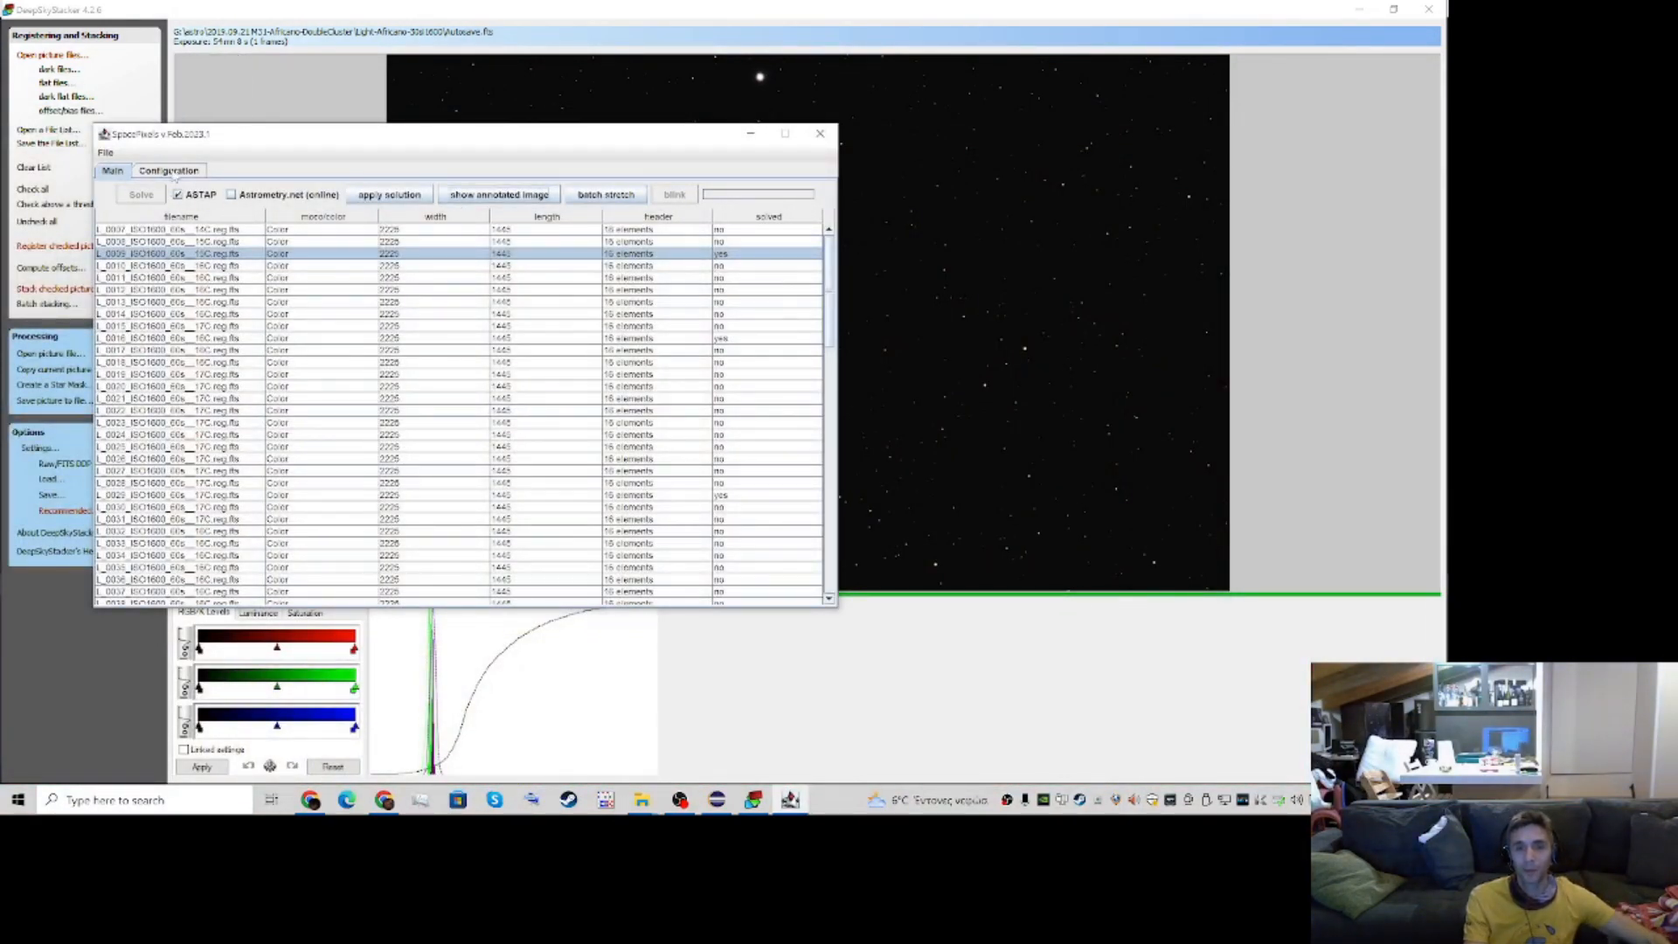
Enable the Stretch option in the configuration and open the stretch preview at full size
{"action": "left_click", "coordinate": [170, 173]}
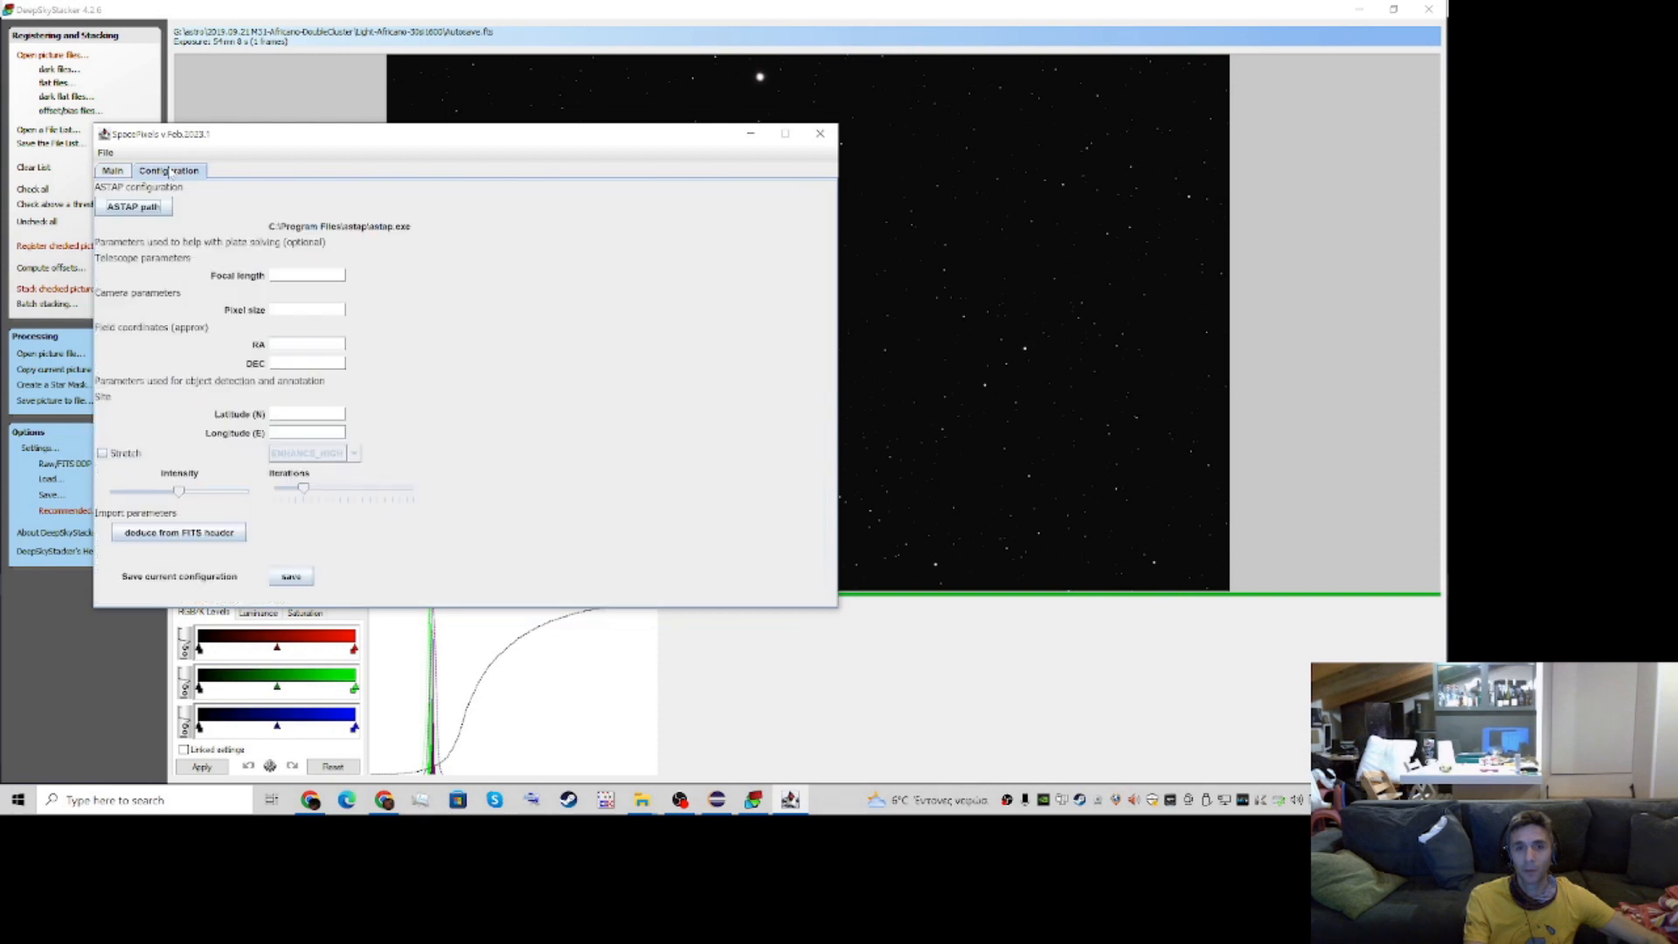
{"action": "left_click", "coordinate": [102, 454]}
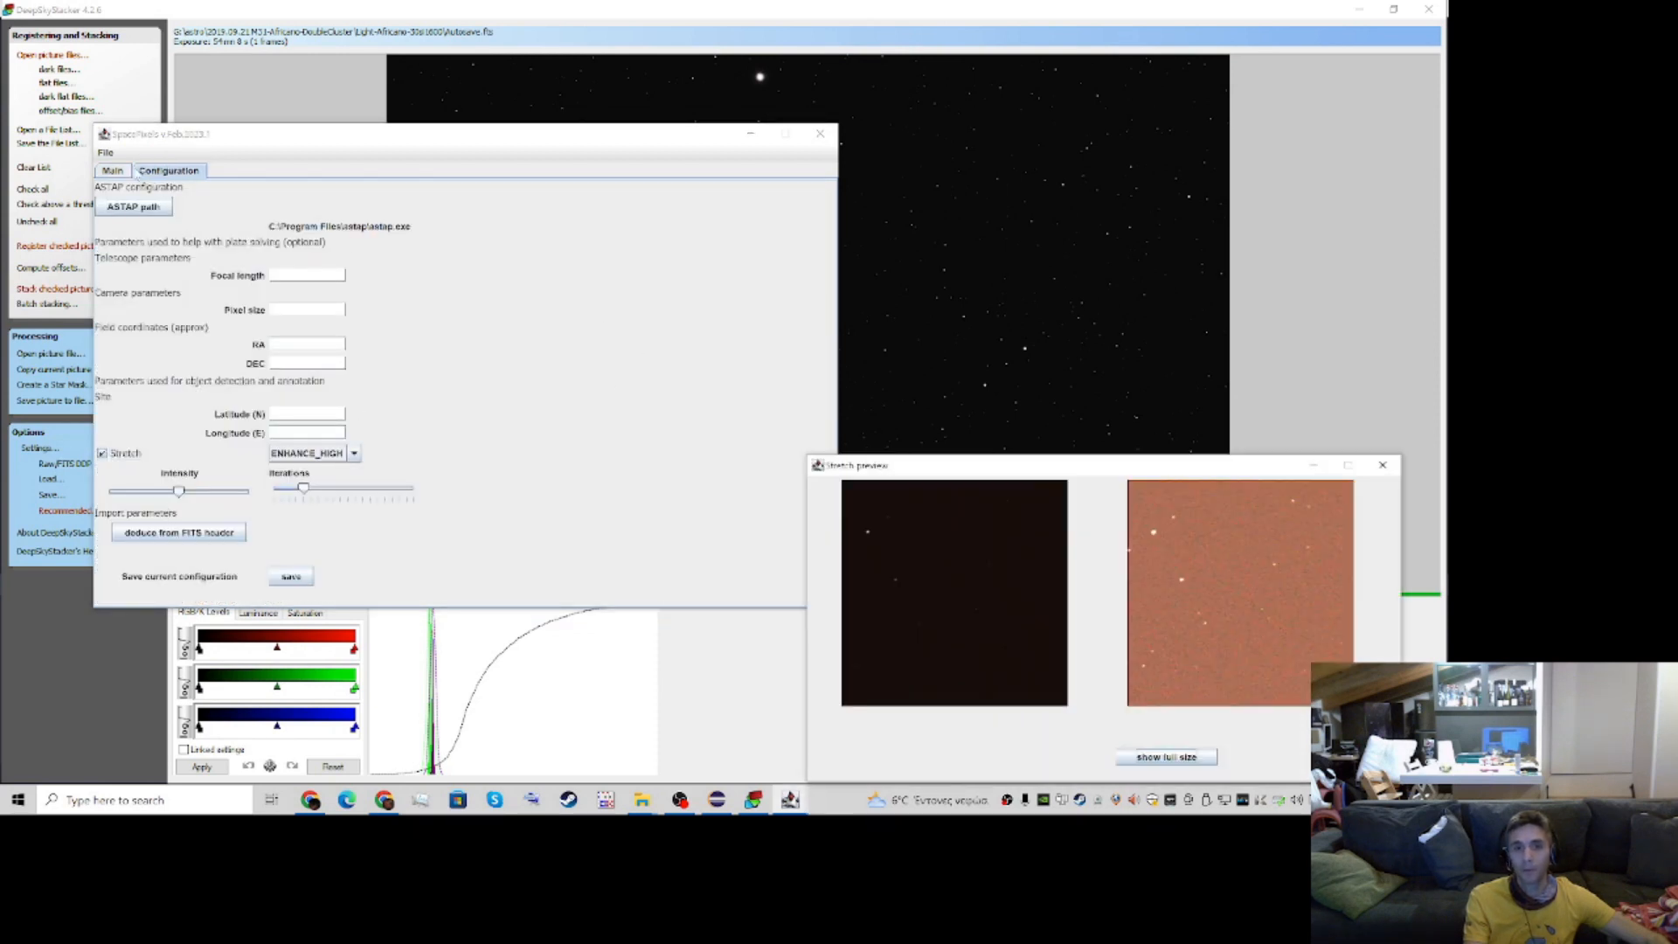
{"action": "left_click", "coordinate": [112, 170]}
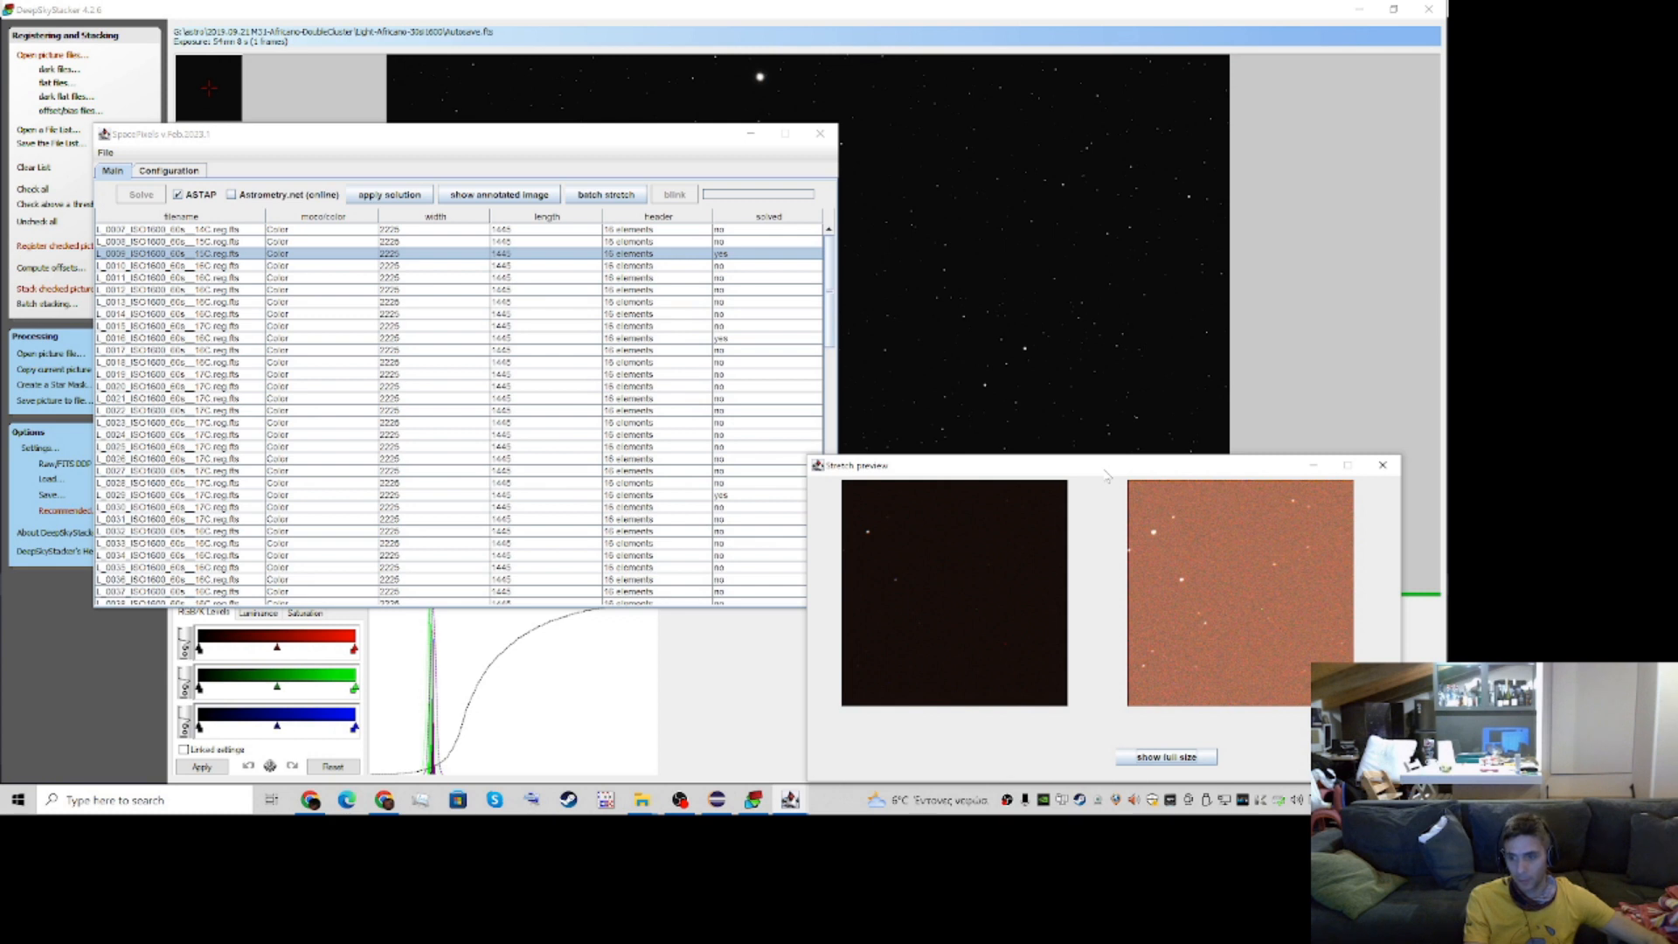
{"action": "left_click_drag", "start_coordinate": [1105, 477], "coordinate": [990, 523]}
{"action": "left_click", "coordinate": [1139, 755]}
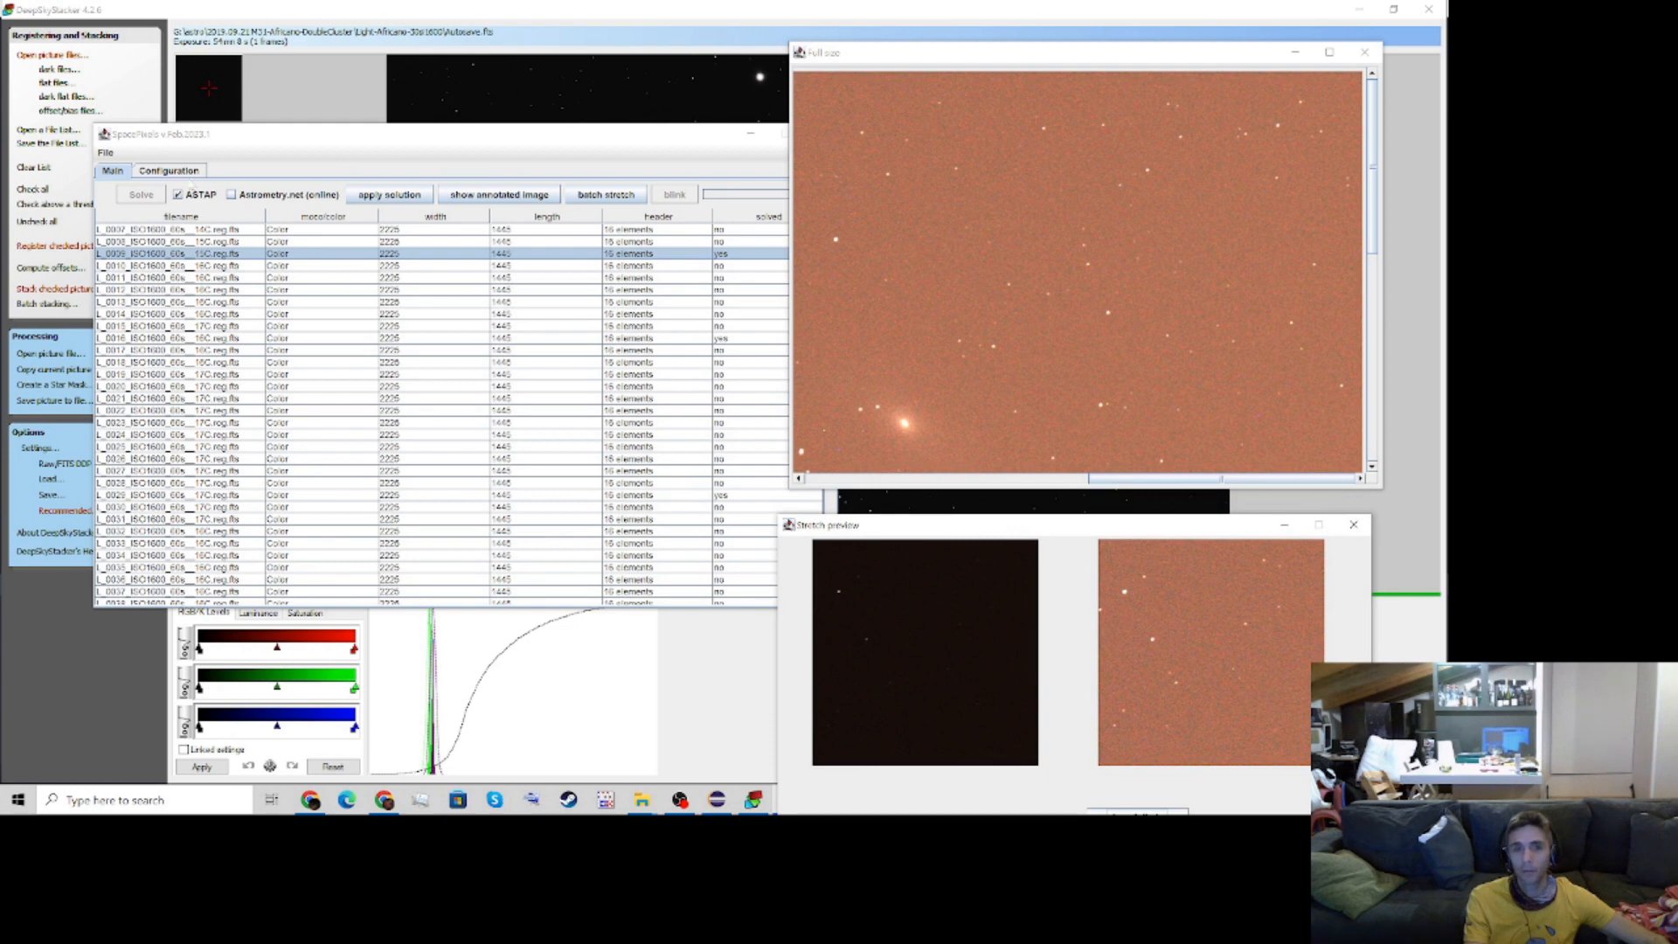
Try a higher Iterations setting for the stretch and restore the previous one
{"action": "left_click", "coordinate": [168, 171]}
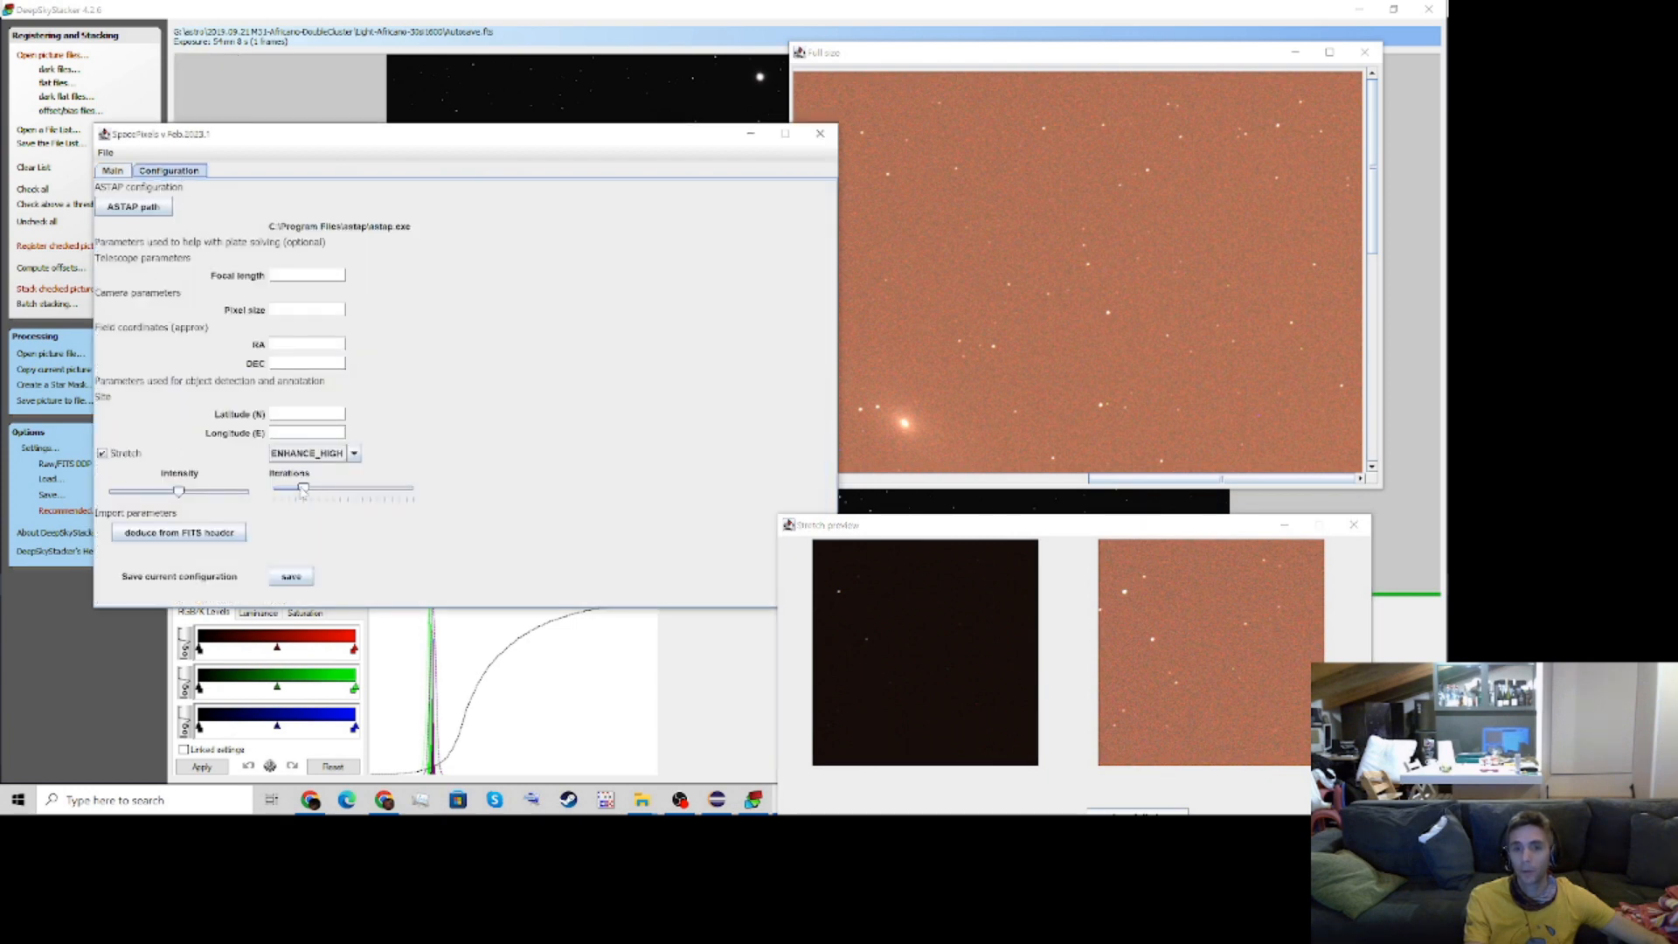
{"action": "left_click_drag", "start_coordinate": [308, 490], "coordinate": [313, 489]}
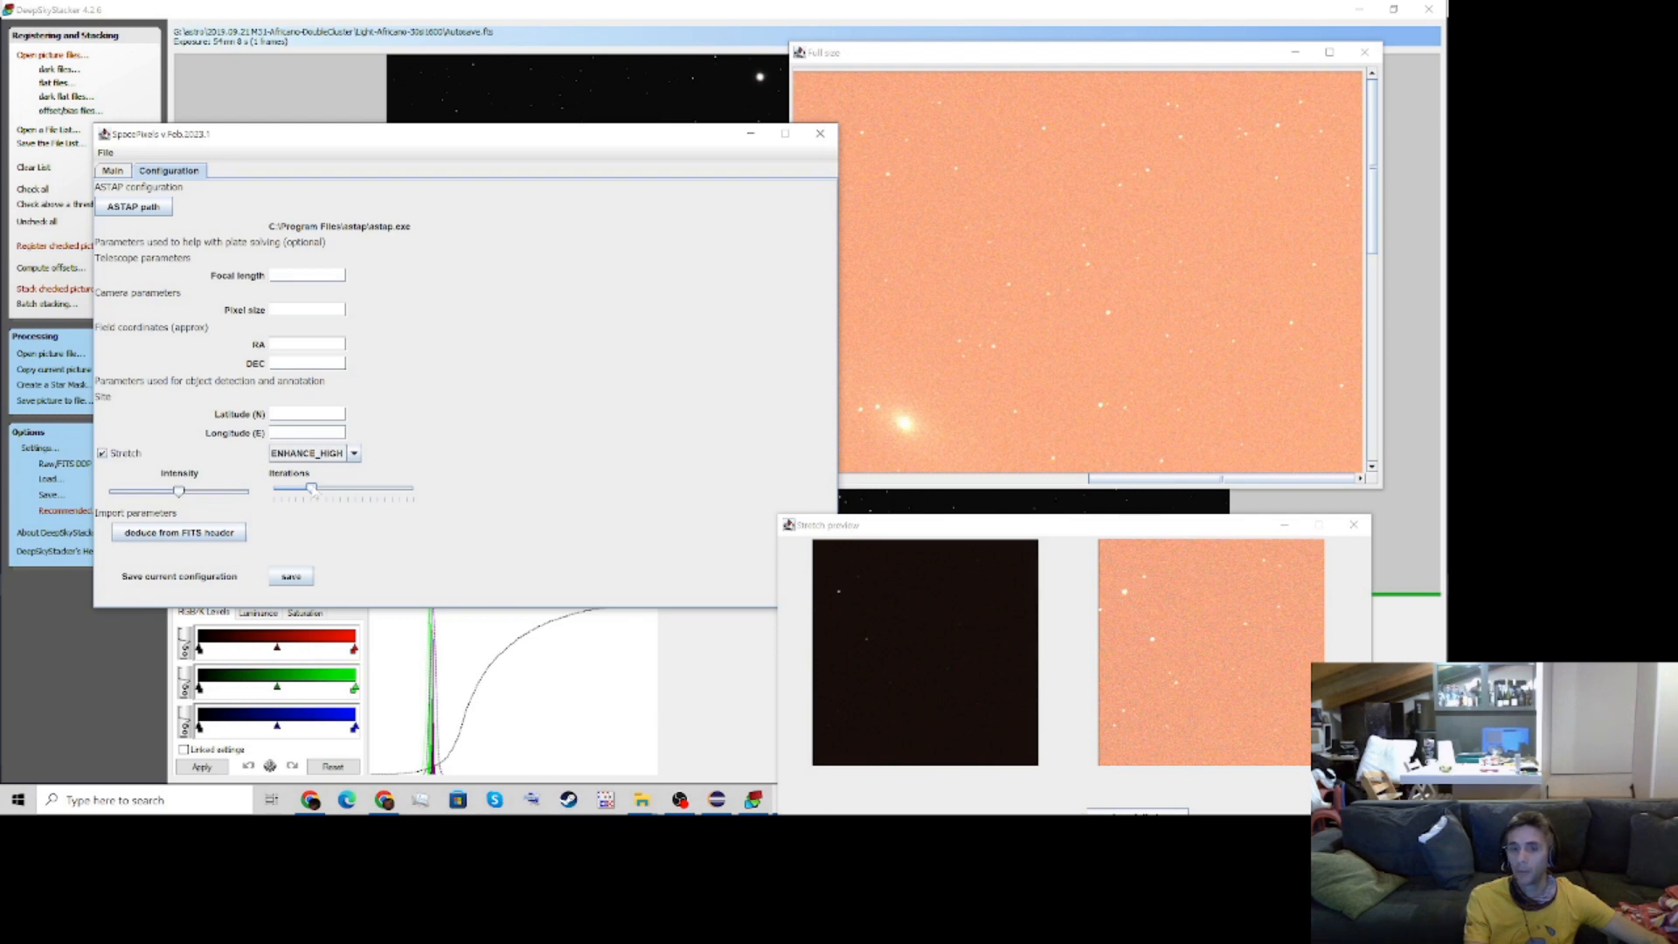
{"action": "left_click_drag", "start_coordinate": [311, 492], "coordinate": [308, 492]}
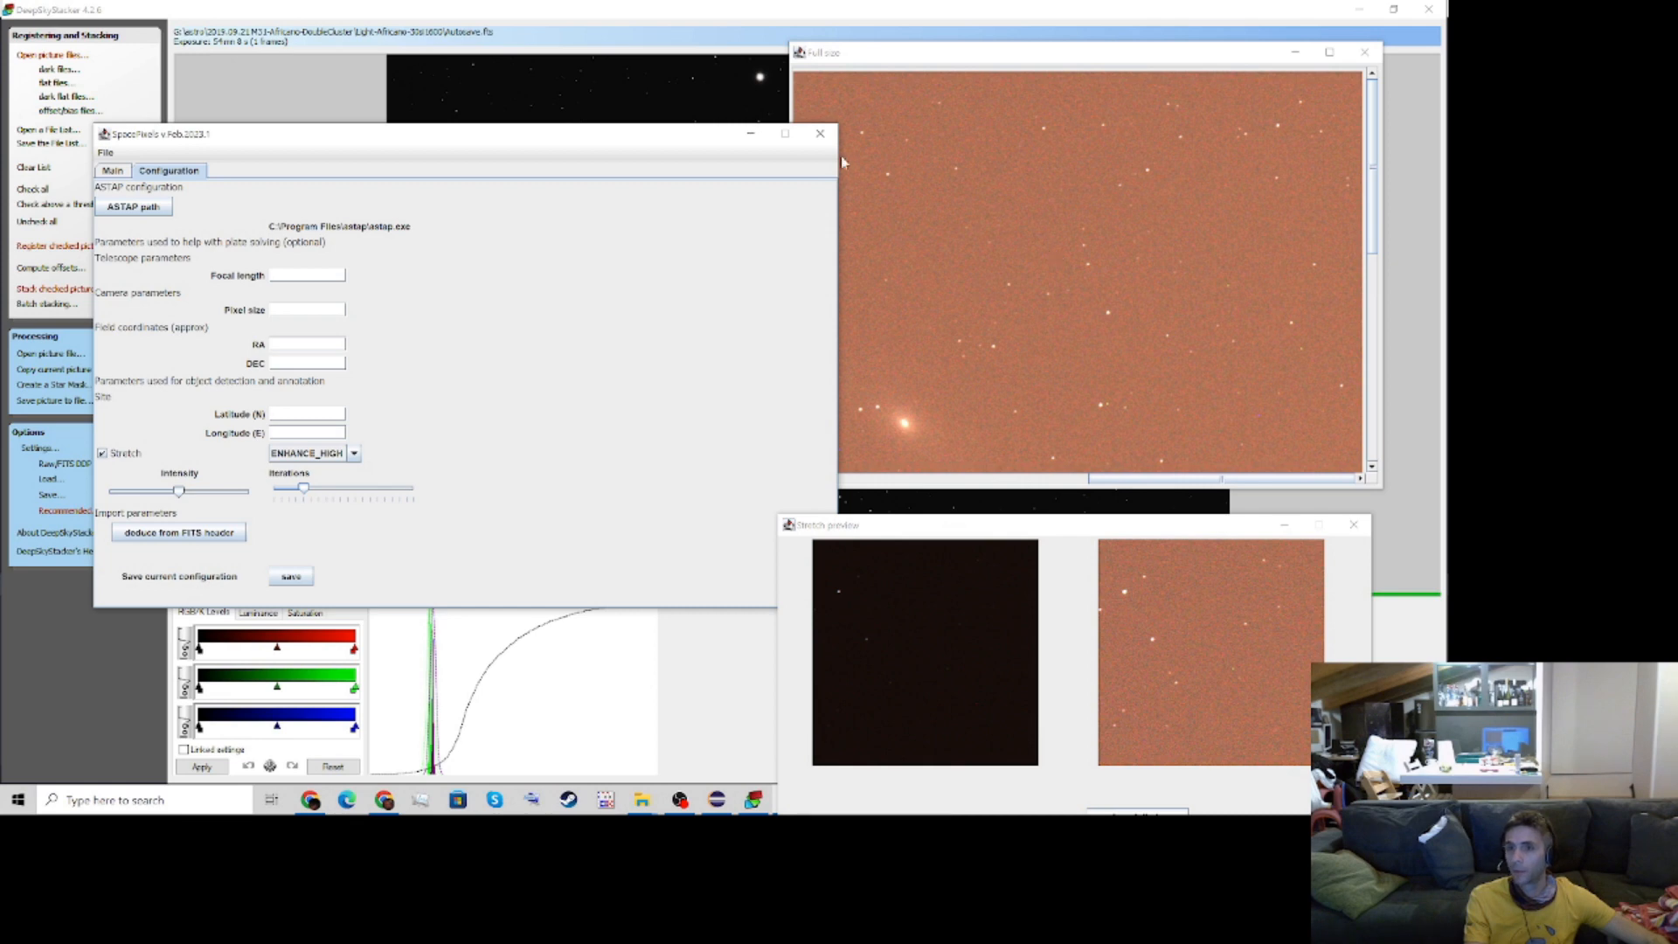
Move the main window clear of the full-size preview and preview other frames from the image list, including L_0028
{"action": "left_click_drag", "start_coordinate": [688, 141], "coordinate": [607, 149]}
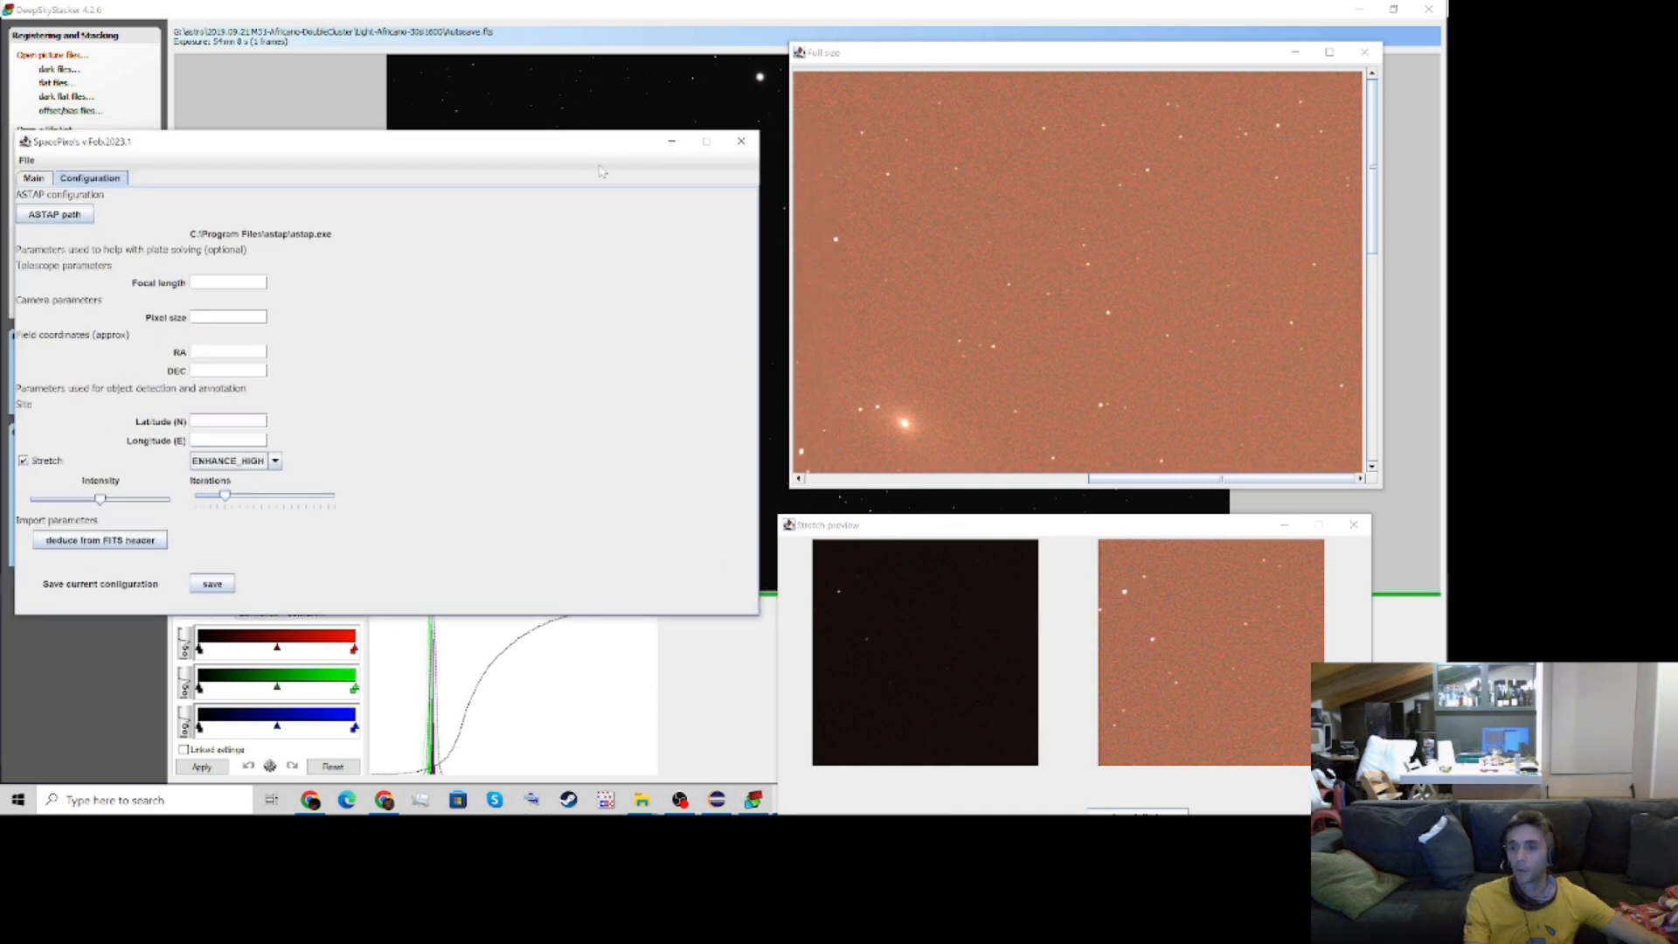
{"action": "left_click", "coordinate": [33, 178]}
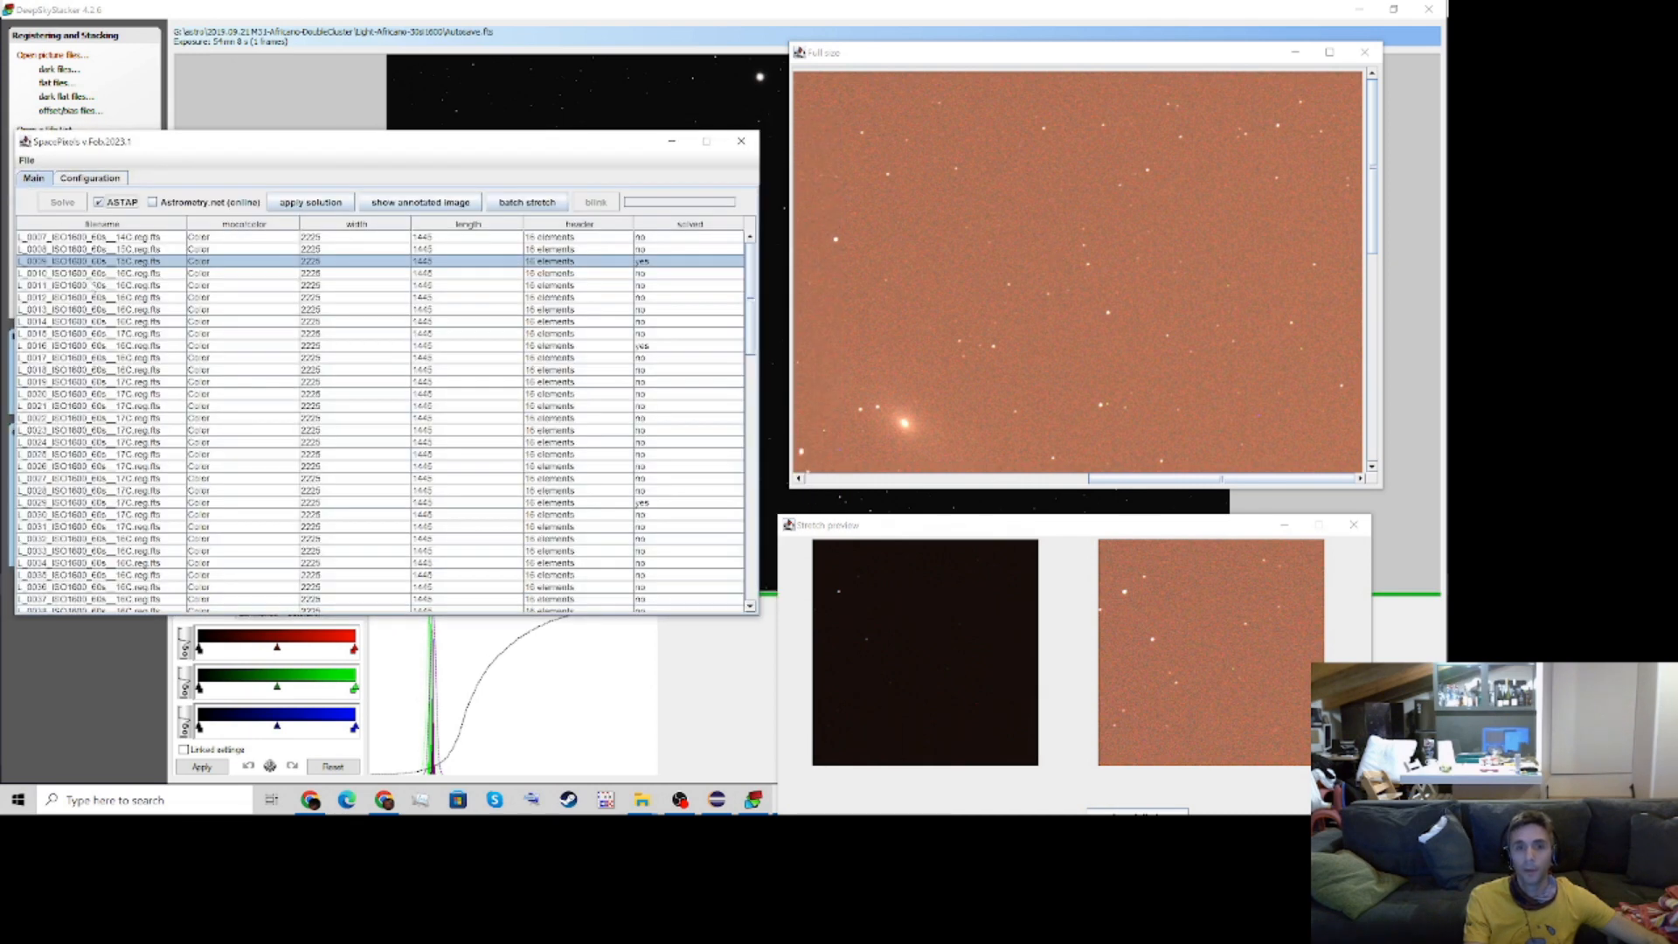
{"action": "left_click", "coordinate": [112, 311], "text": "ctrl"}
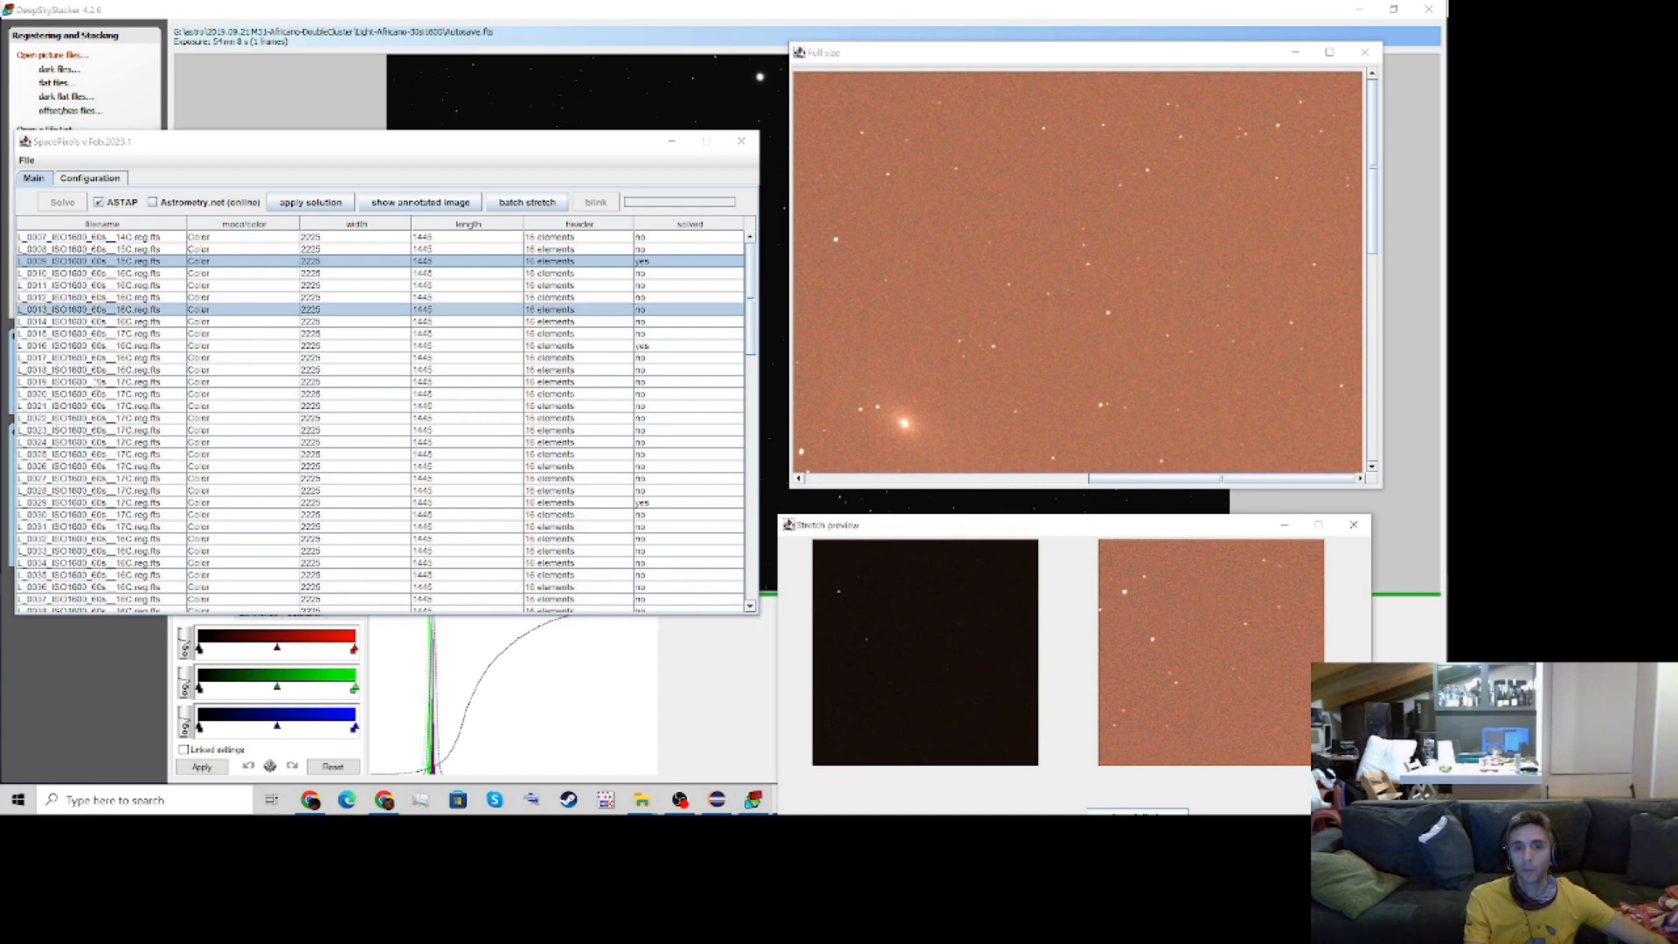
{"action": "left_click", "coordinate": [98, 383], "text": "ctrl"}
{"action": "scroll", "coordinate": [98, 386], "scroll_direction": "down", "scroll_amount": 2}
{"action": "left_click", "coordinate": [107, 419]}
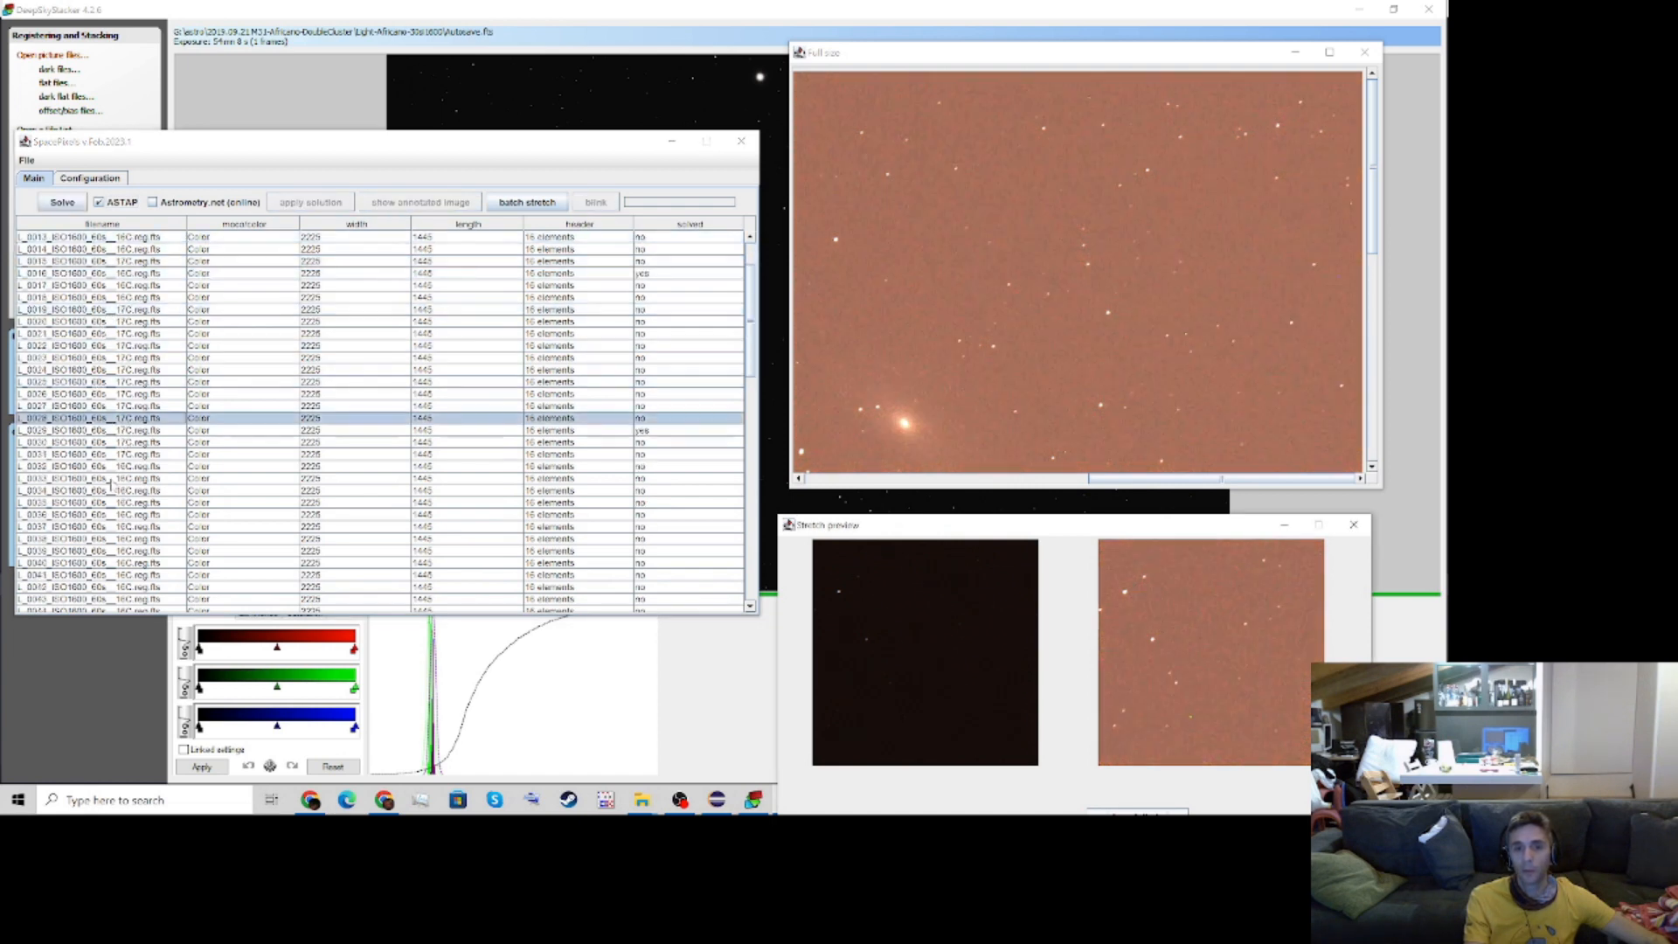
Select the L_0039, L_0029, L_0017 and L_0013 images together and start blinking them
{"action": "left_click", "coordinate": [92, 552]}
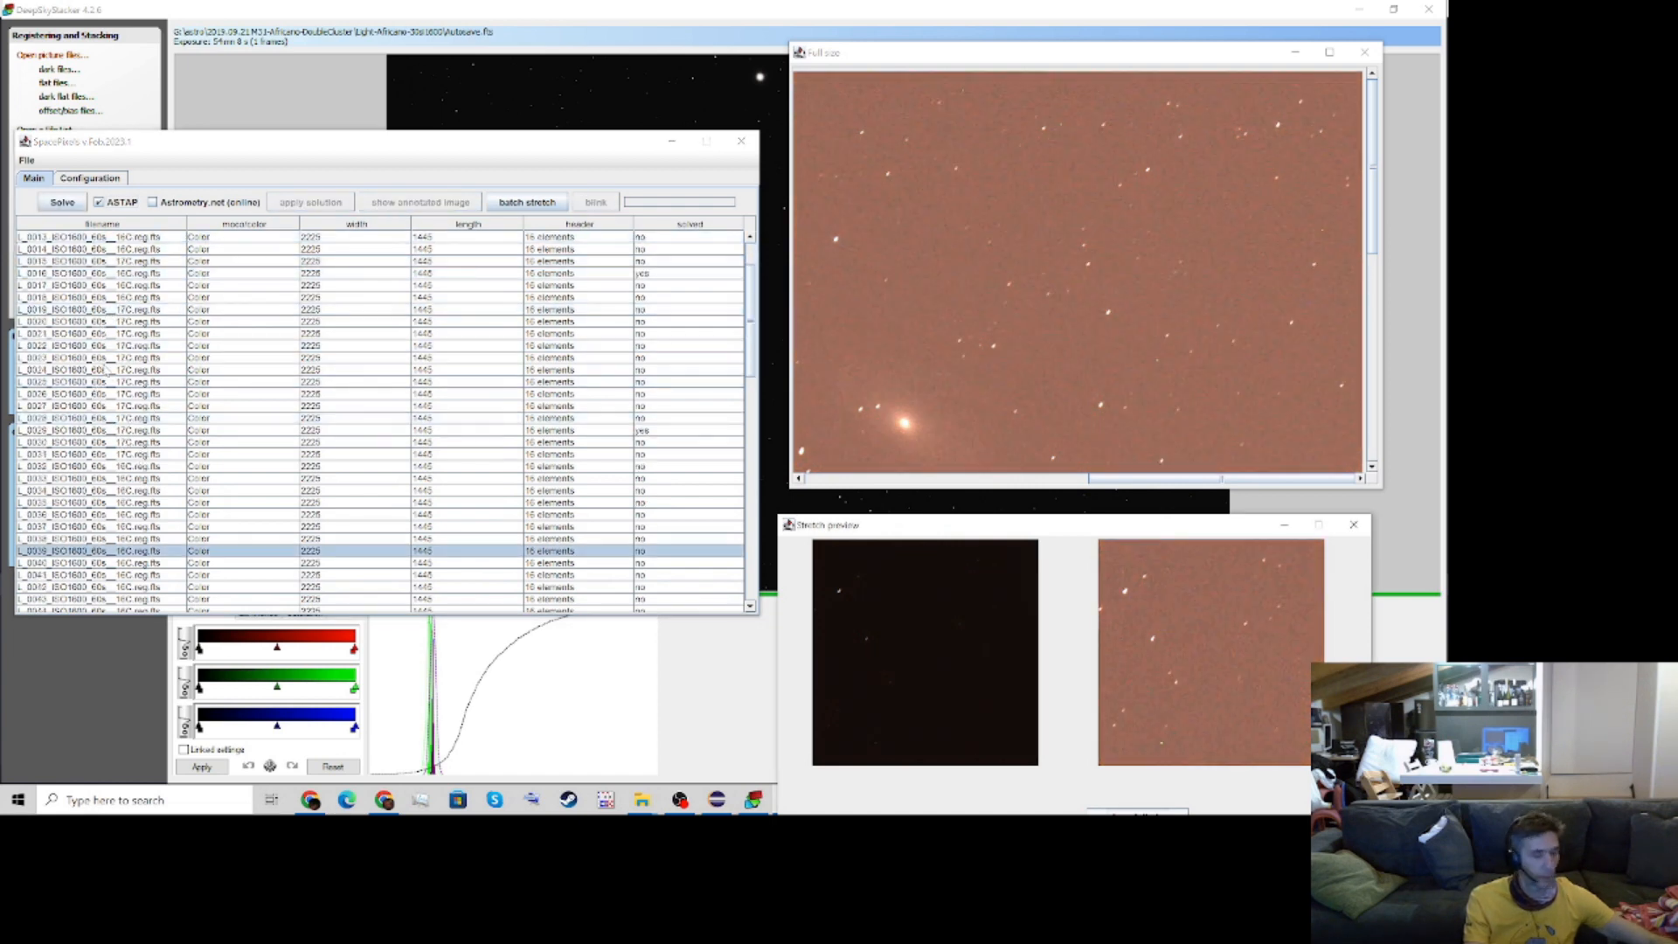
{"action": "left_click", "coordinate": [91, 431], "text": "ctrl"}
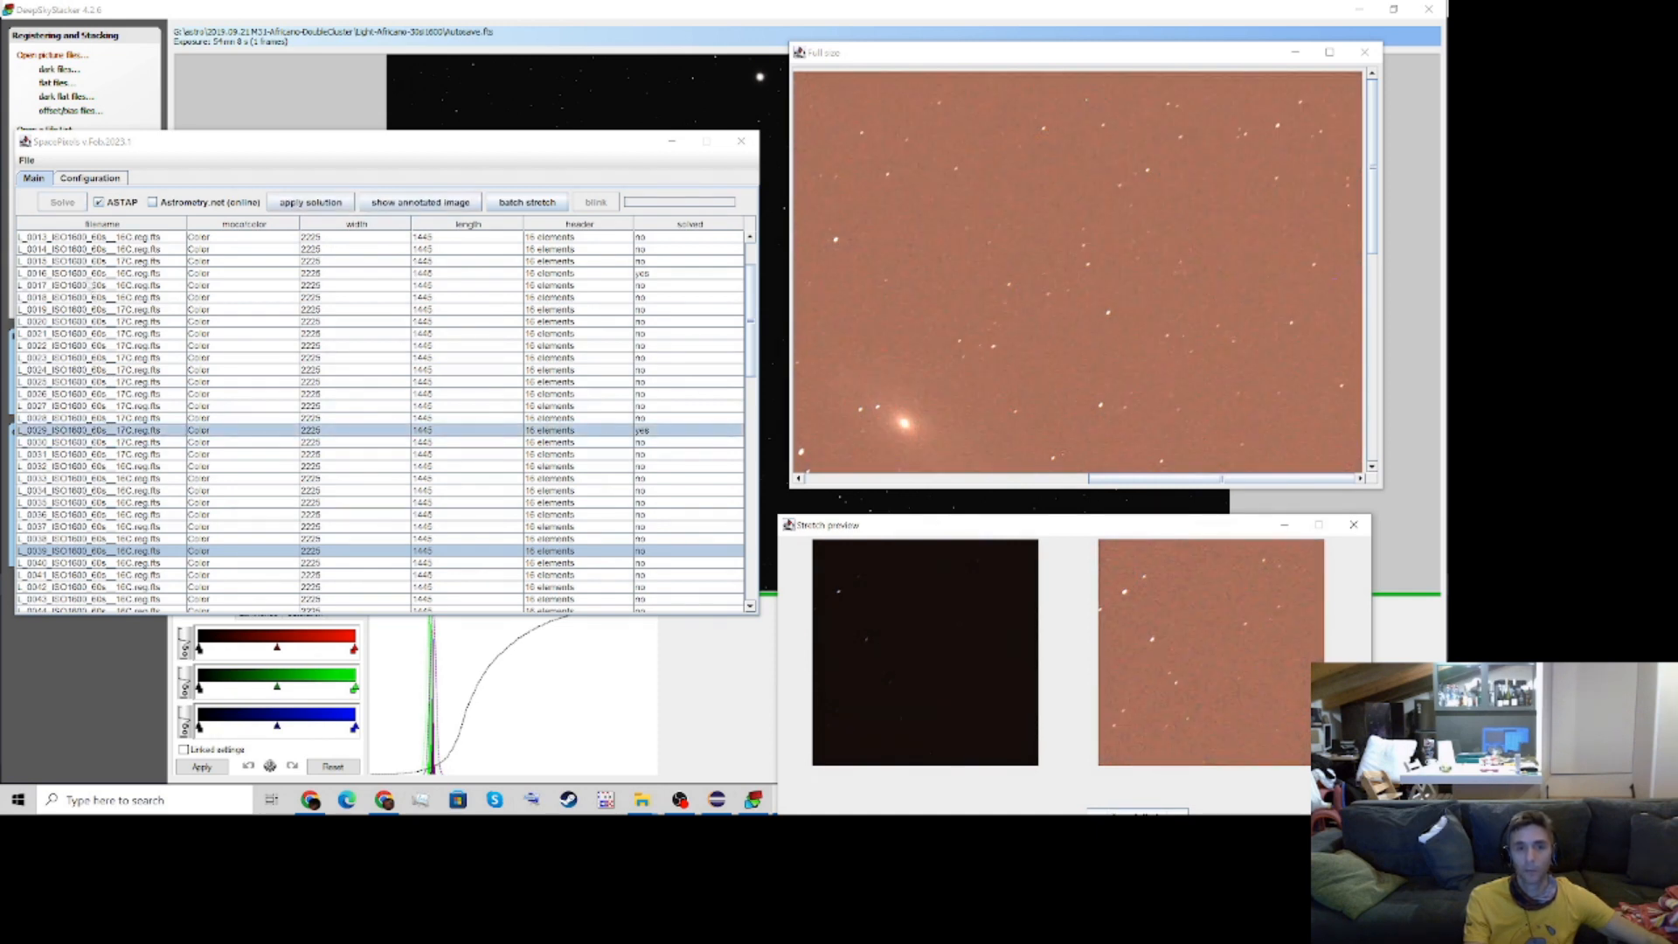
{"action": "left_click", "coordinate": [85, 285], "text": "ctrl"}
{"action": "left_click", "coordinate": [78, 237], "text": "ctrl"}
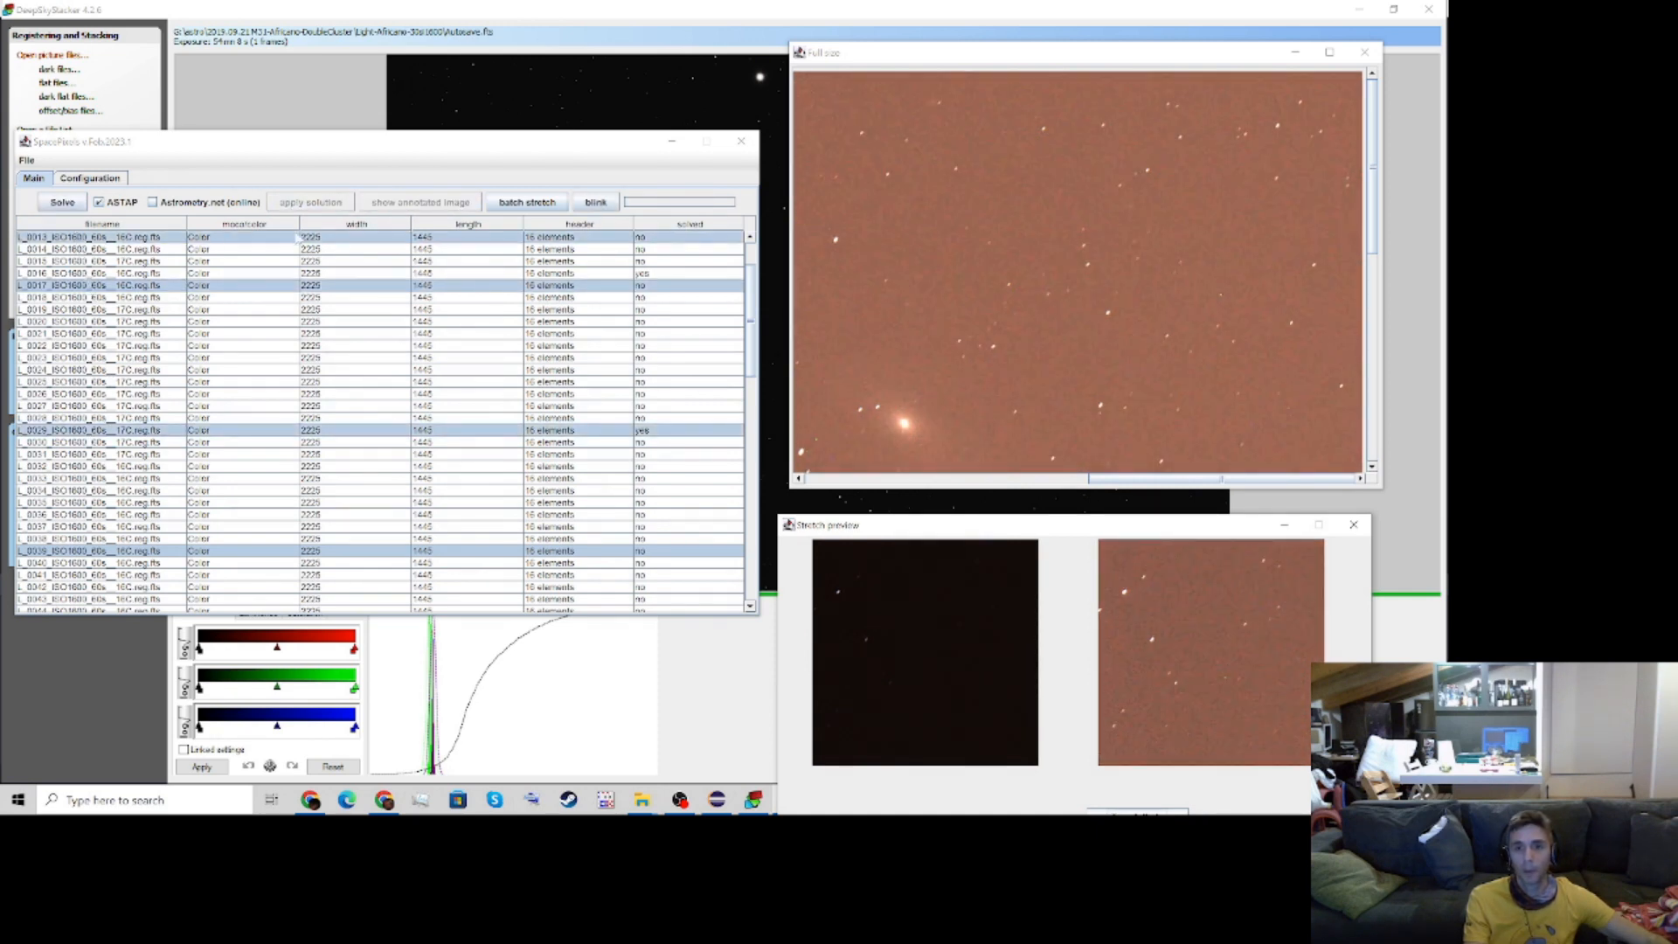
{"action": "left_click", "coordinate": [595, 203]}
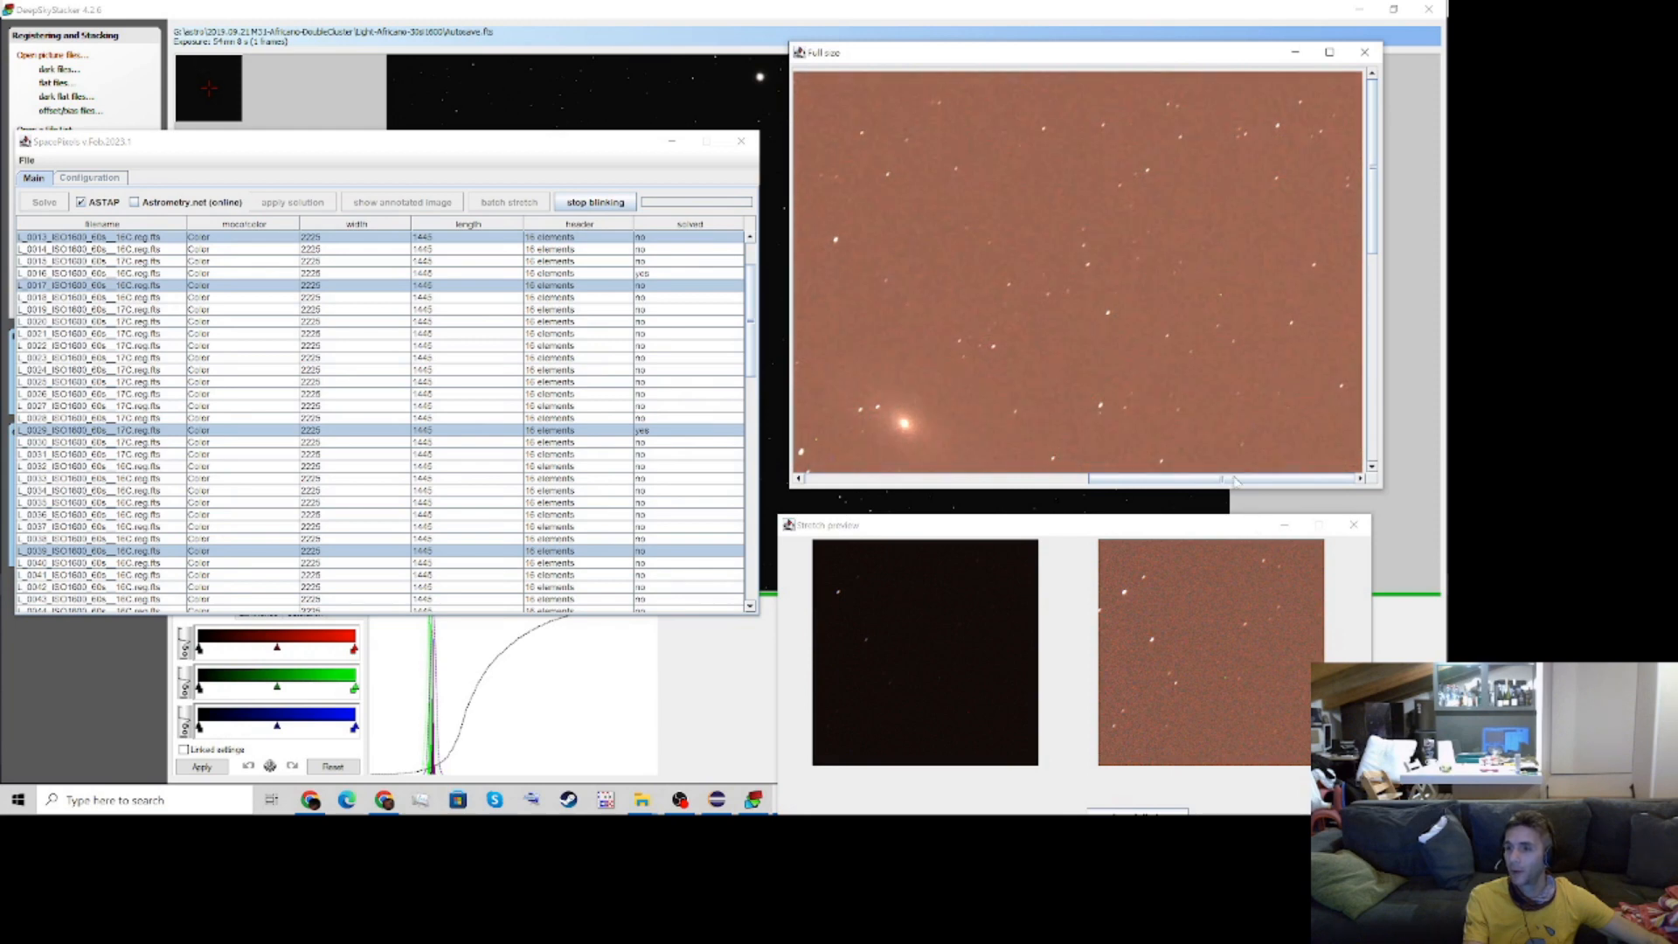
Examine different areas of the blinking full-size image for moving objects, including the bright galaxy, and stop blinking
{"action": "left_click_drag", "start_coordinate": [1228, 478], "coordinate": [926, 471]}
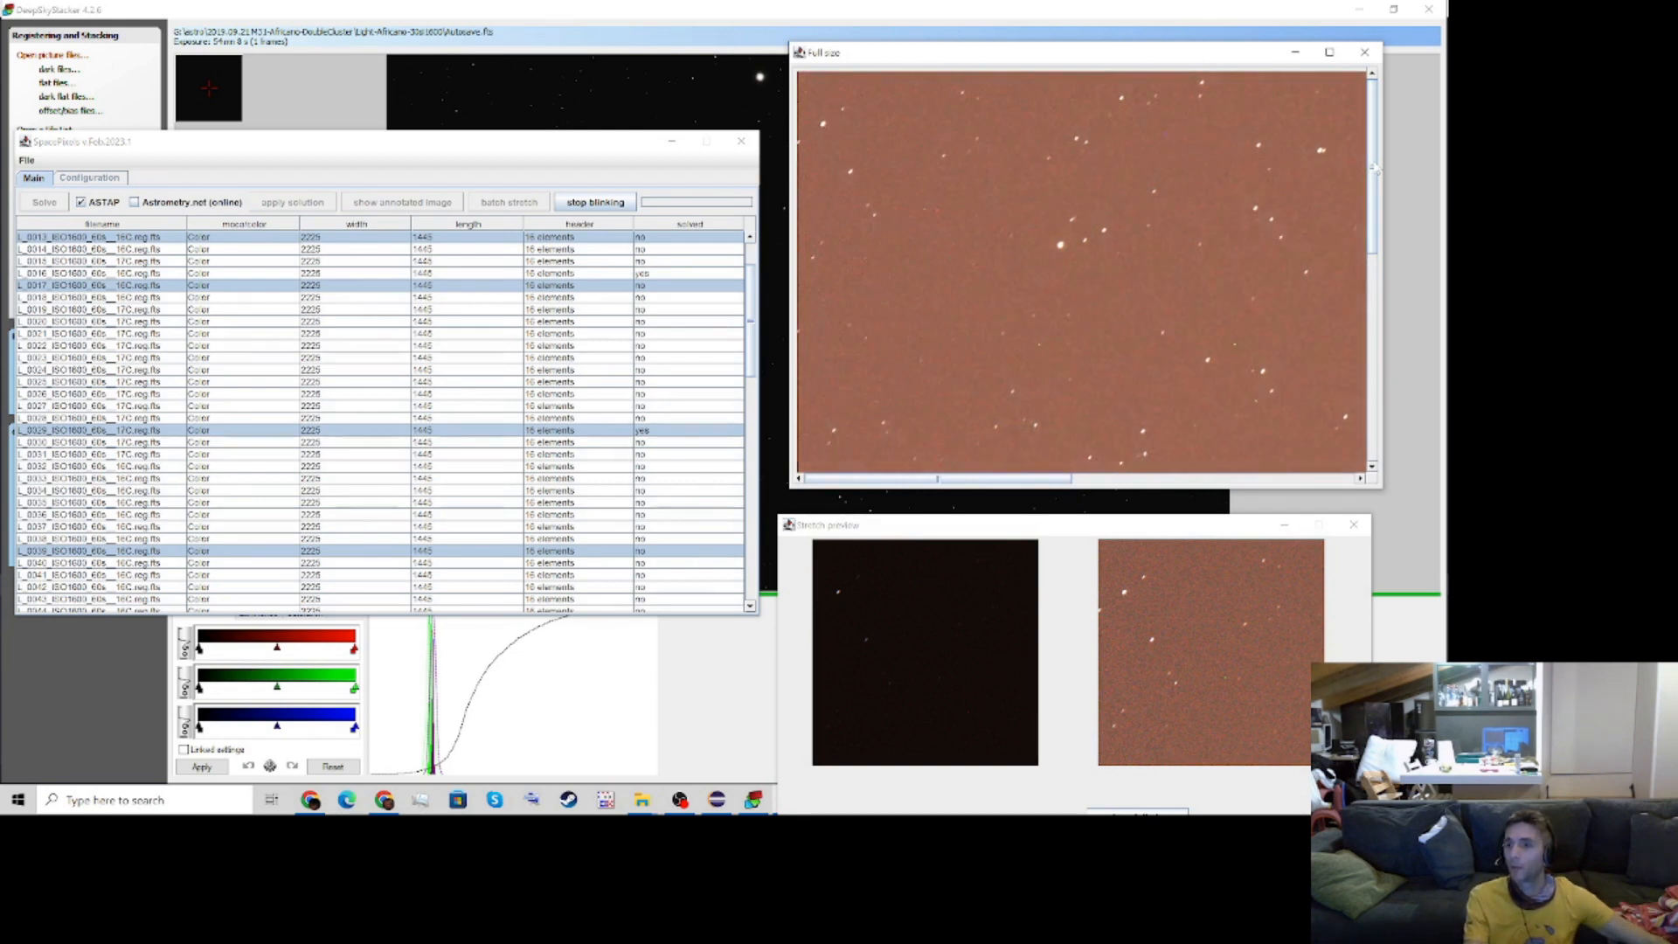
{"action": "left_click_drag", "start_coordinate": [1375, 168], "coordinate": [1378, 384]}
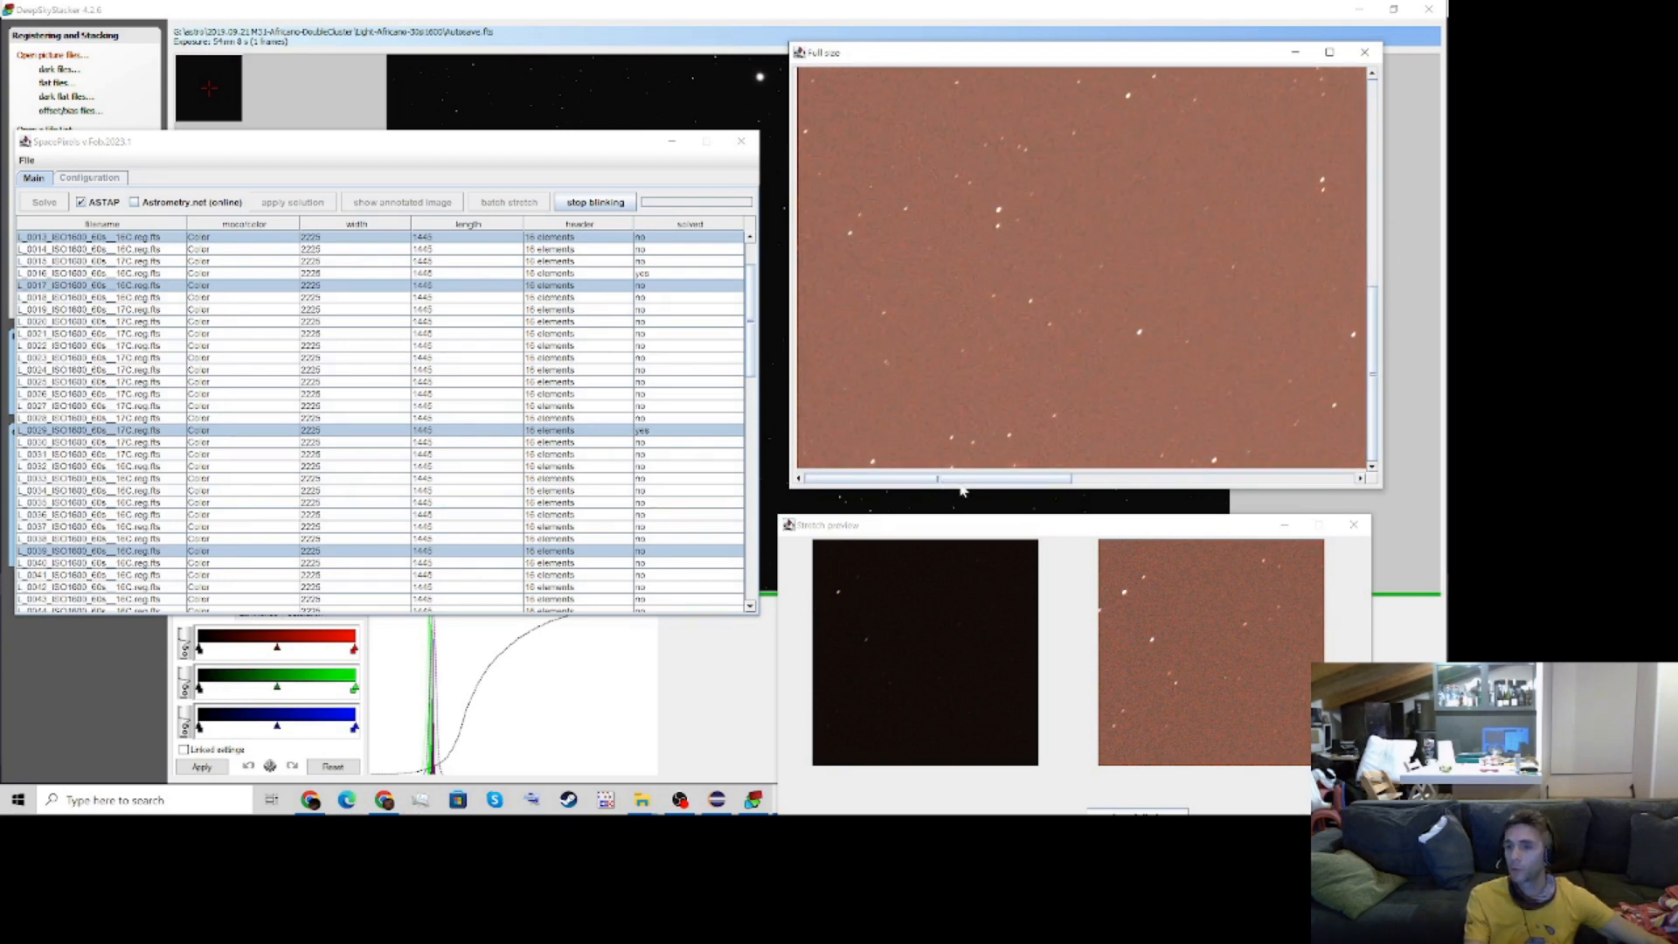
{"action": "left_click_drag", "start_coordinate": [936, 479], "coordinate": [1226, 490]}
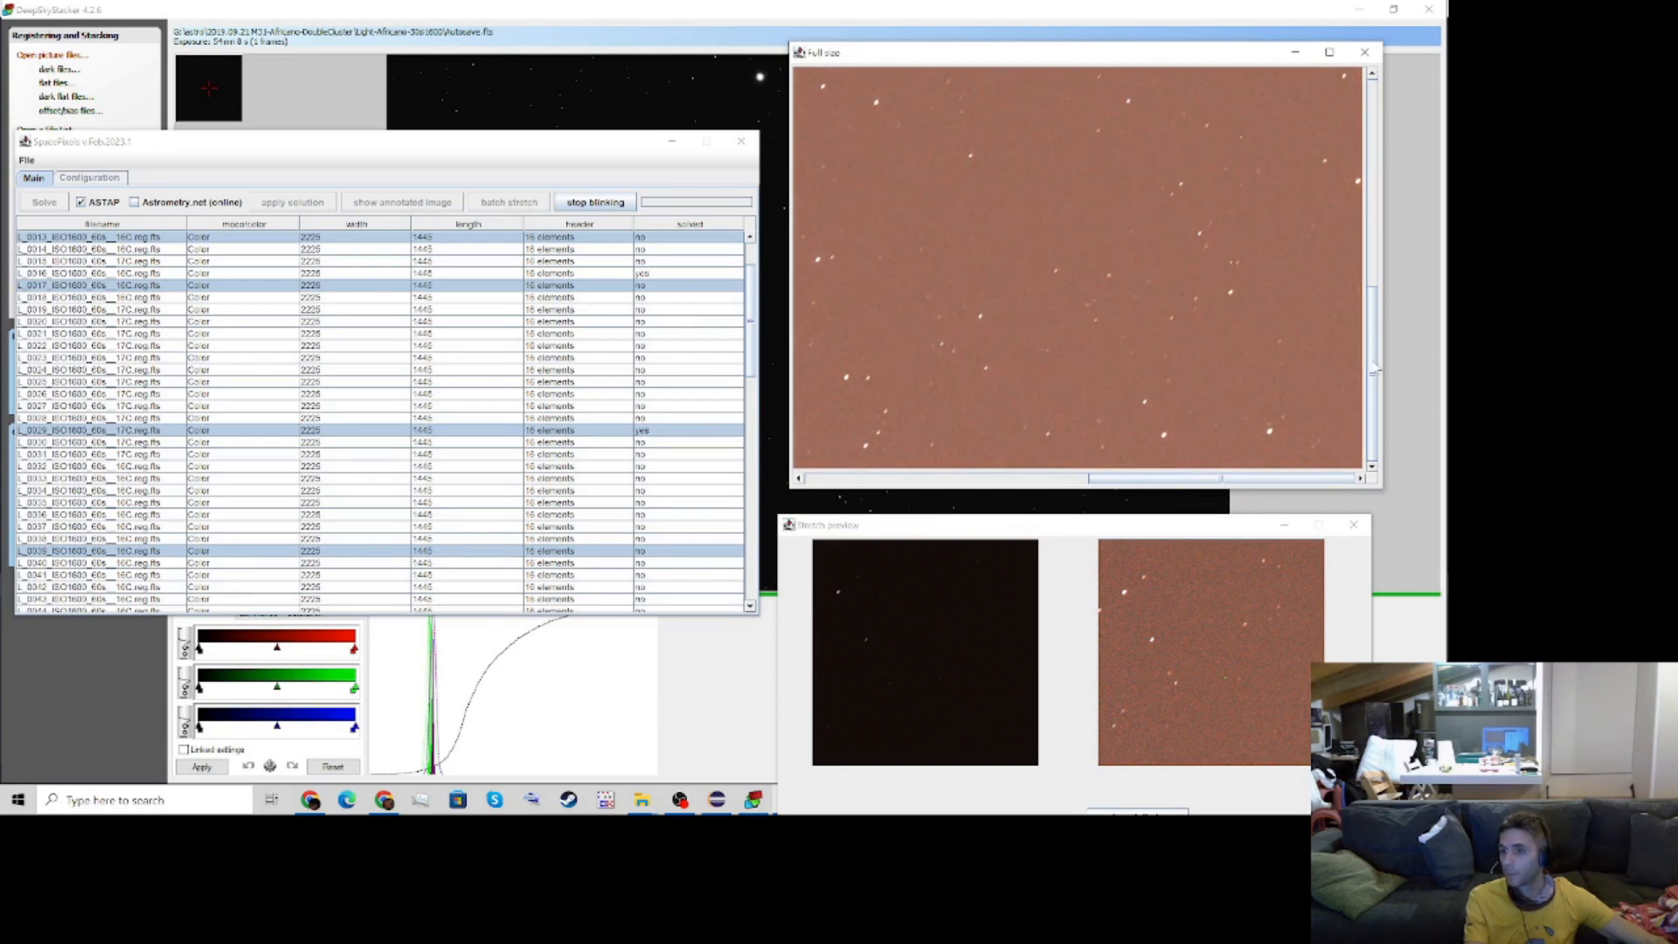
{"action": "mouse_move", "coordinate": [1374, 369]}
{"action": "left_mouse_down"}
{"action": "mouse_move", "coordinate": [1386, 319]}
{"action": "mouse_move", "coordinate": [1378, 369]}
{"action": "left_mouse_up"}
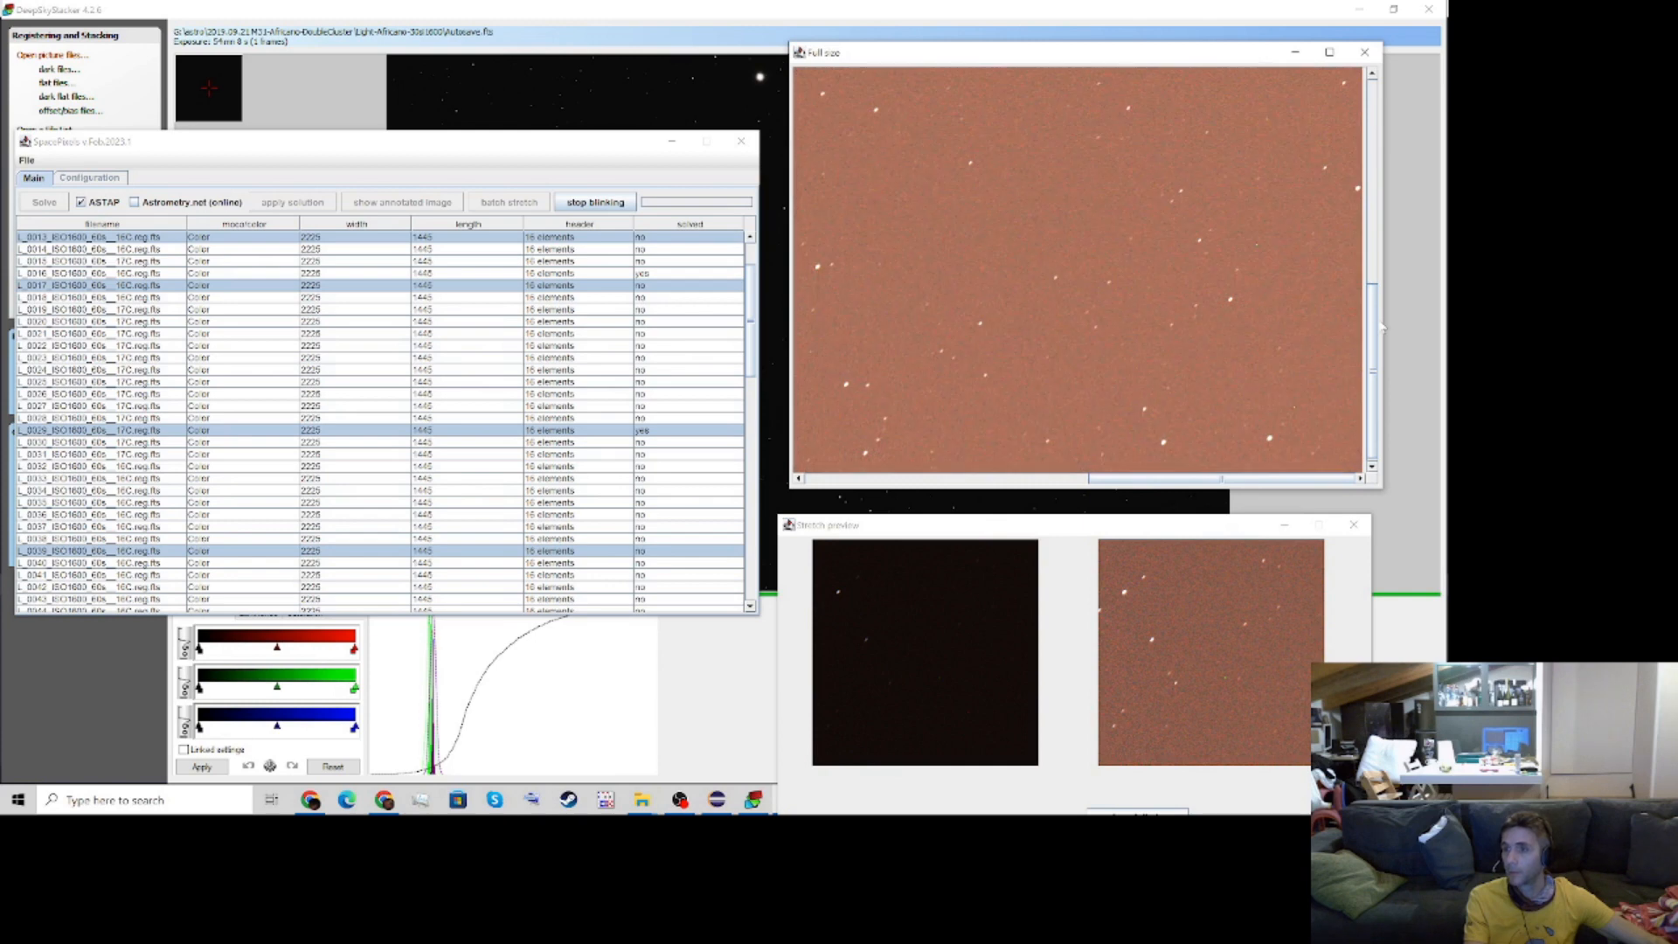
{"action": "left_click_drag", "start_coordinate": [1379, 325], "coordinate": [1387, 173]}
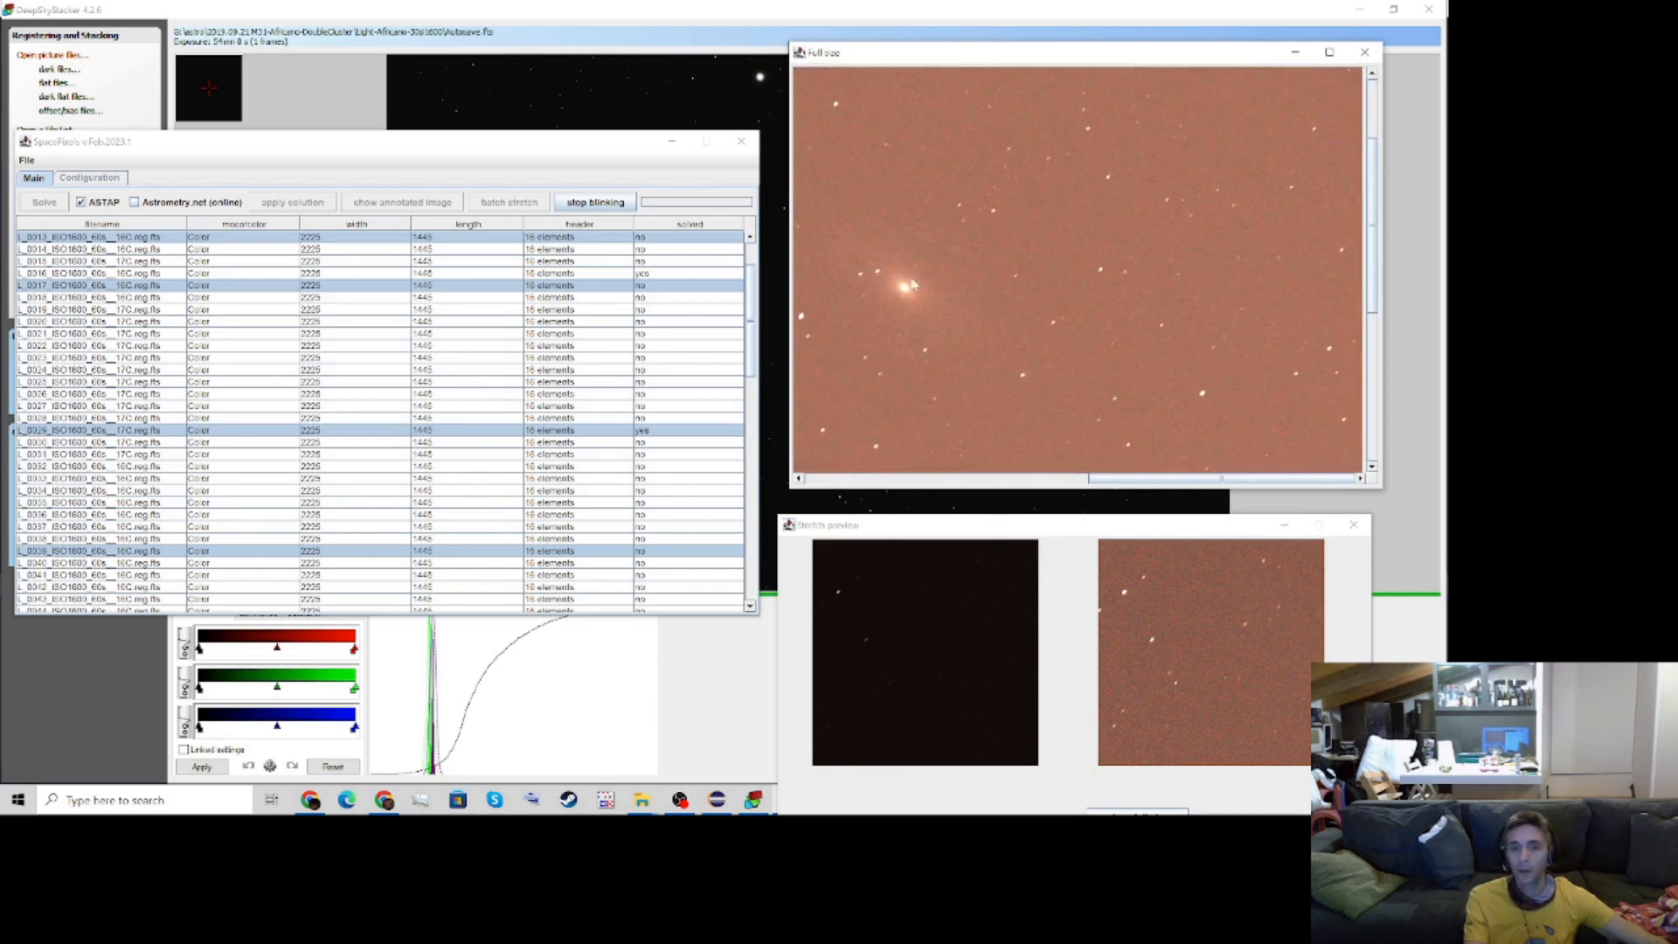
{"action": "left_click", "coordinate": [596, 202]}
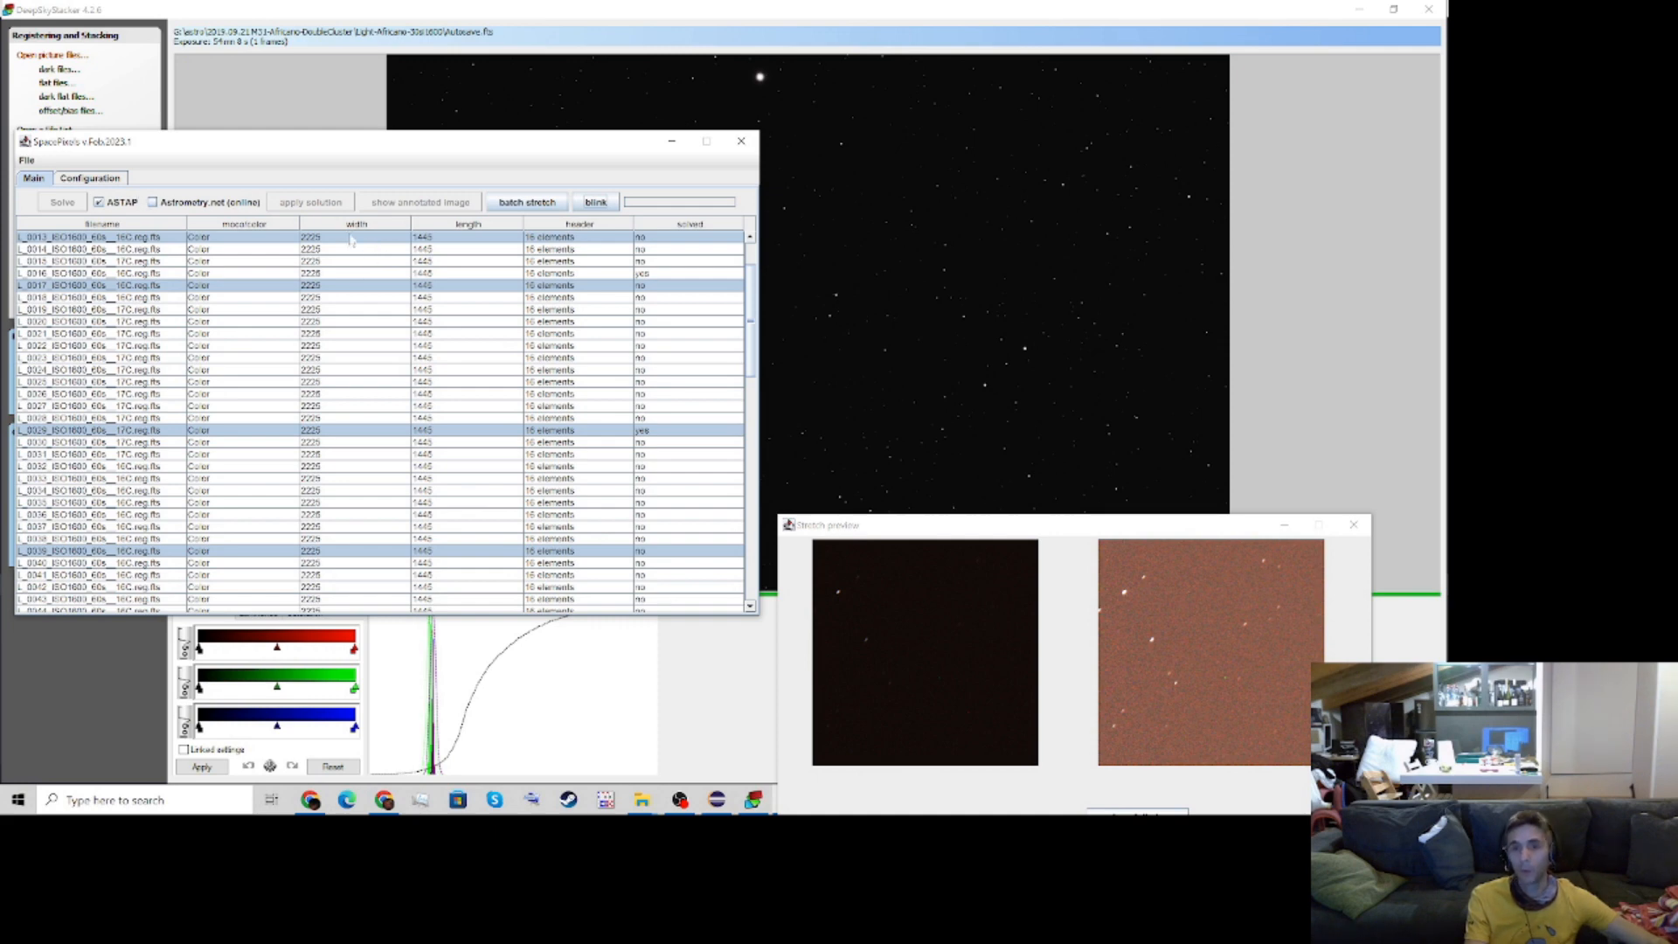
Reposition the main window and the stretch preview so that both are fully visible
{"action": "left_click_drag", "start_coordinate": [340, 151], "coordinate": [391, 134]}
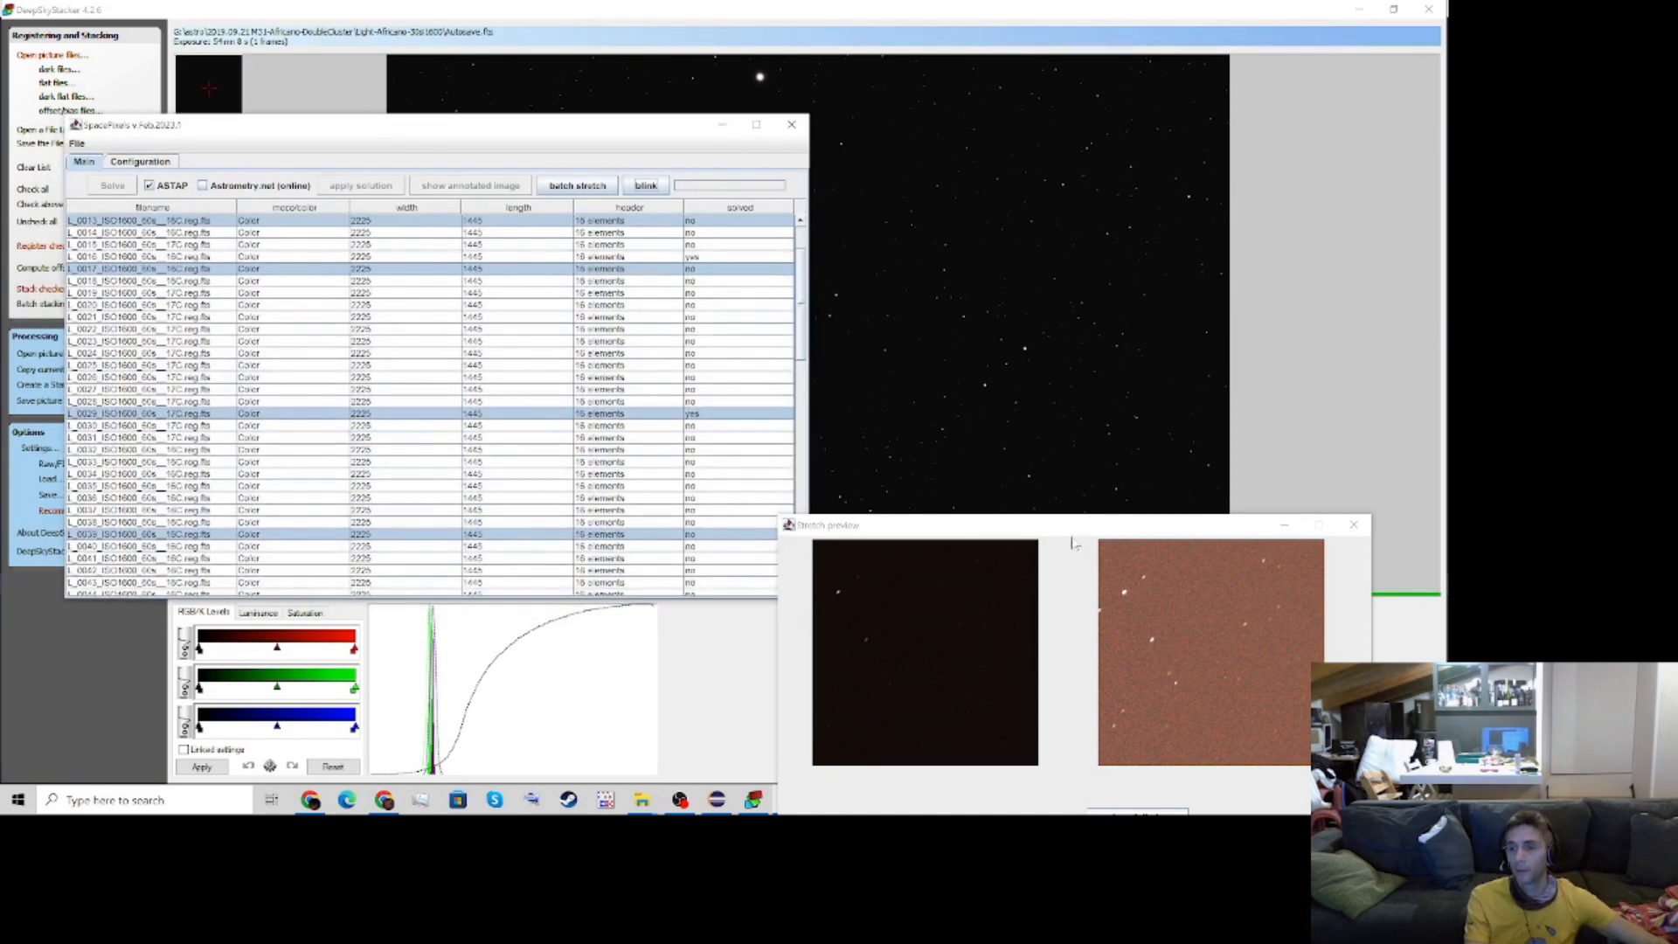
{"action": "left_click_drag", "start_coordinate": [1075, 529], "coordinate": [1106, 418]}
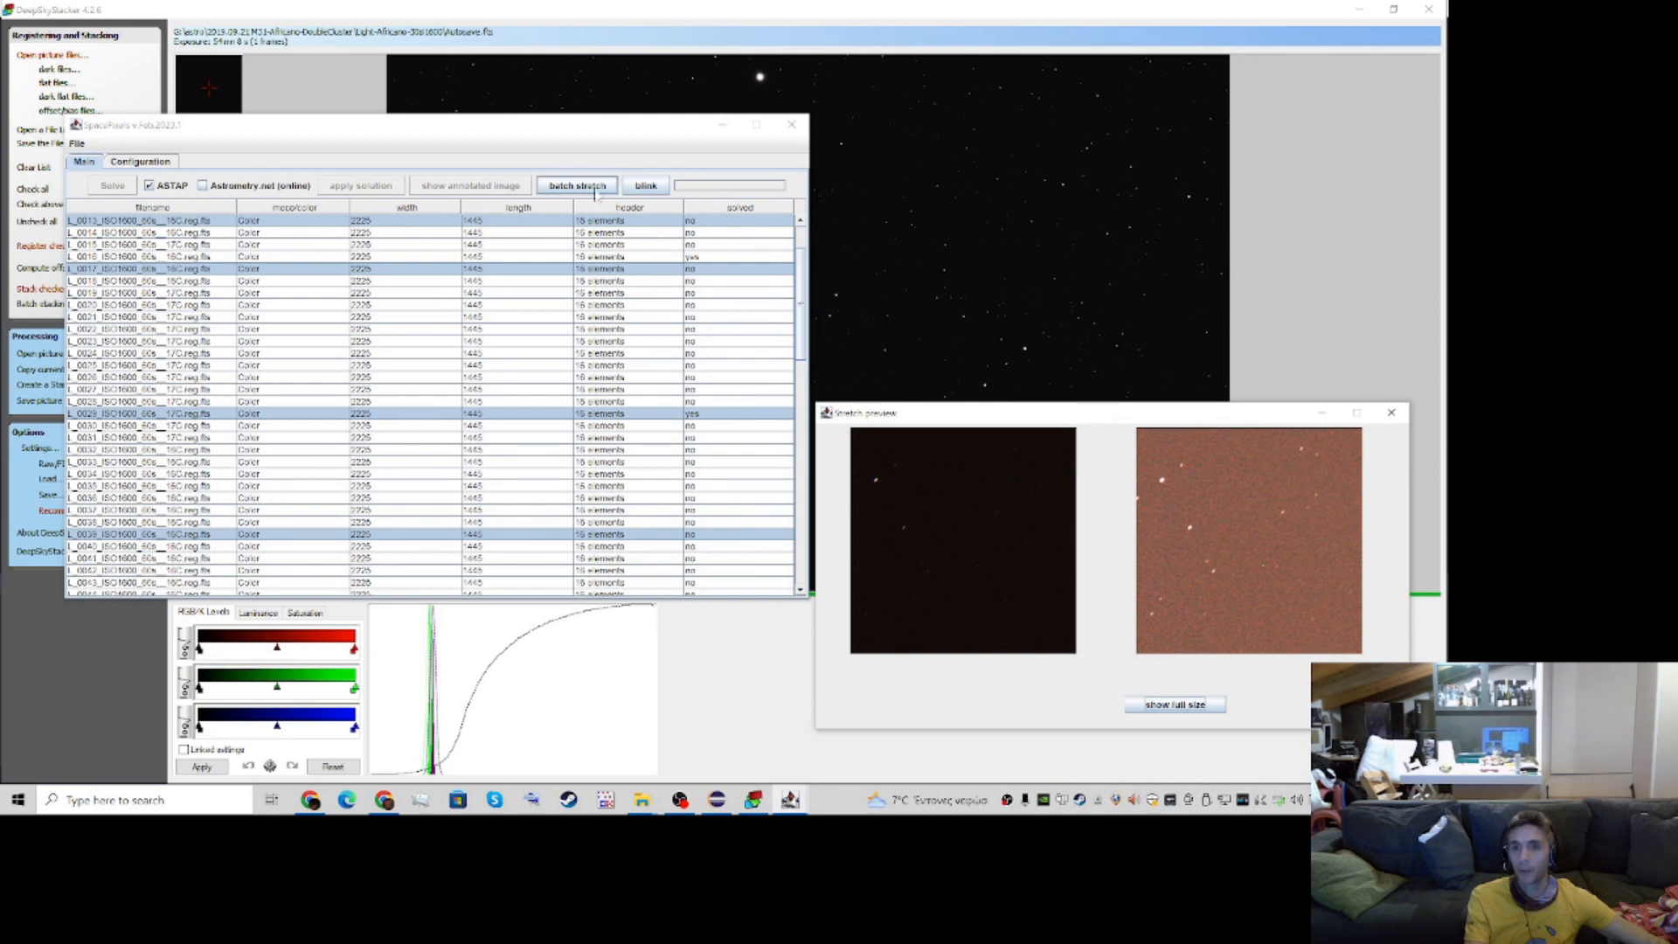
Select only the solved L_0016 image in the list, review the configuration, and return to the list
{"action": "left_click", "coordinate": [395, 261]}
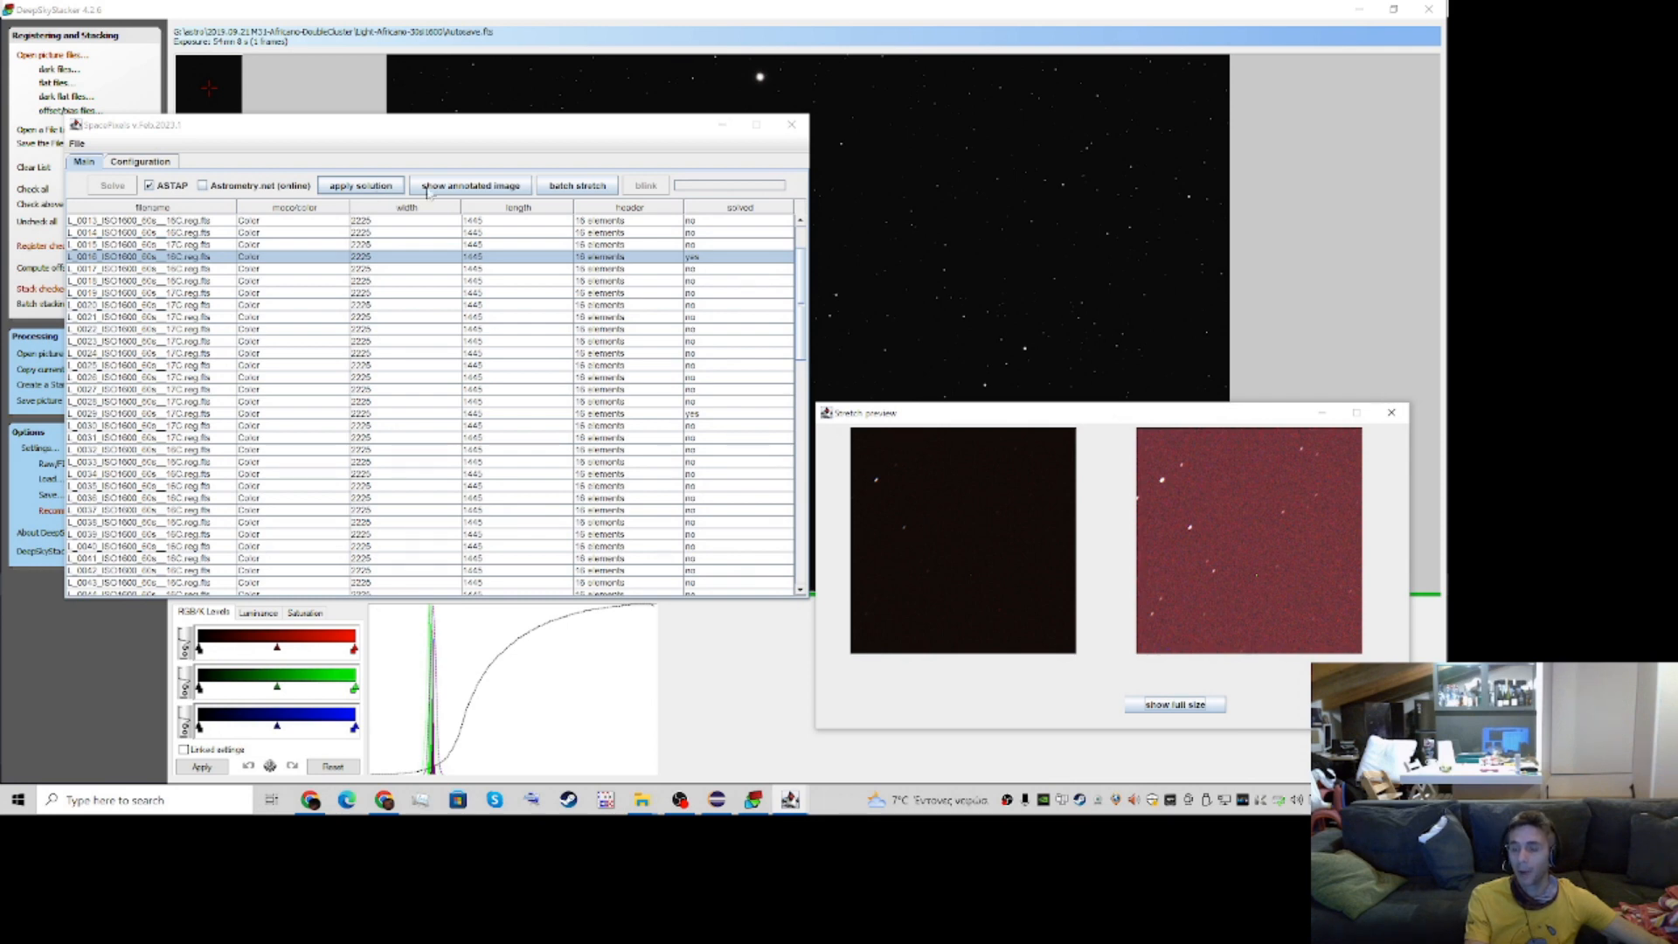
{"action": "mouse_move", "coordinate": [802, 262]}
{"action": "left_mouse_down"}
{"action": "mouse_move", "coordinate": [801, 535]}
{"action": "mouse_move", "coordinate": [820, 261]}
{"action": "left_mouse_up"}
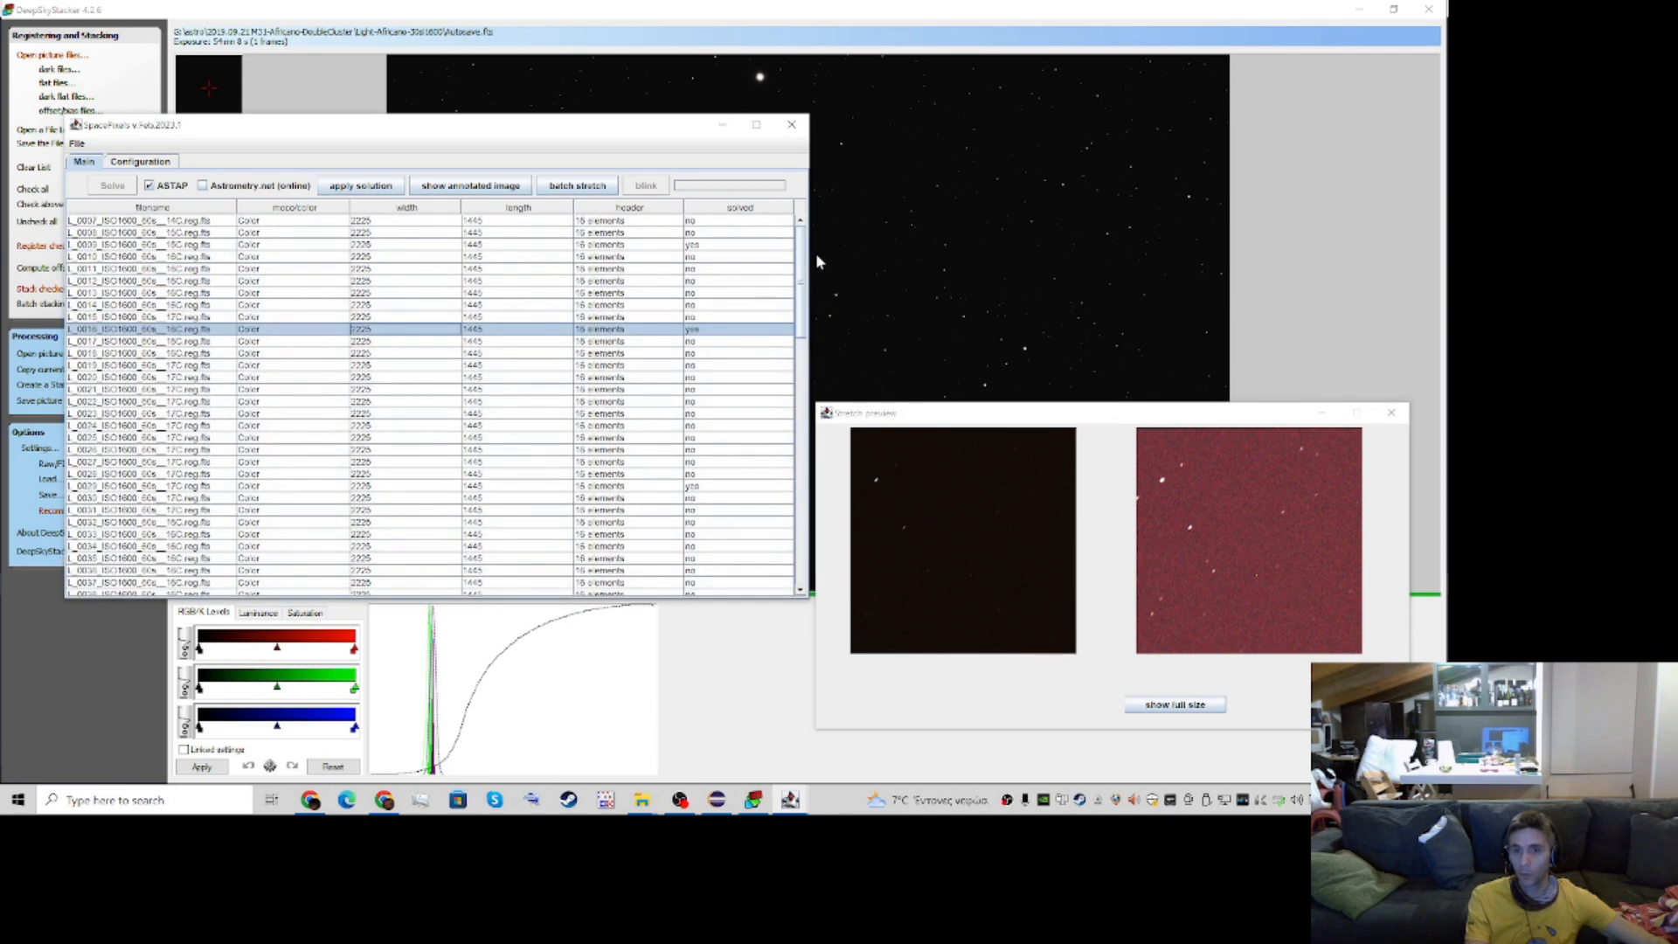
{"action": "left_click", "coordinate": [156, 163]}
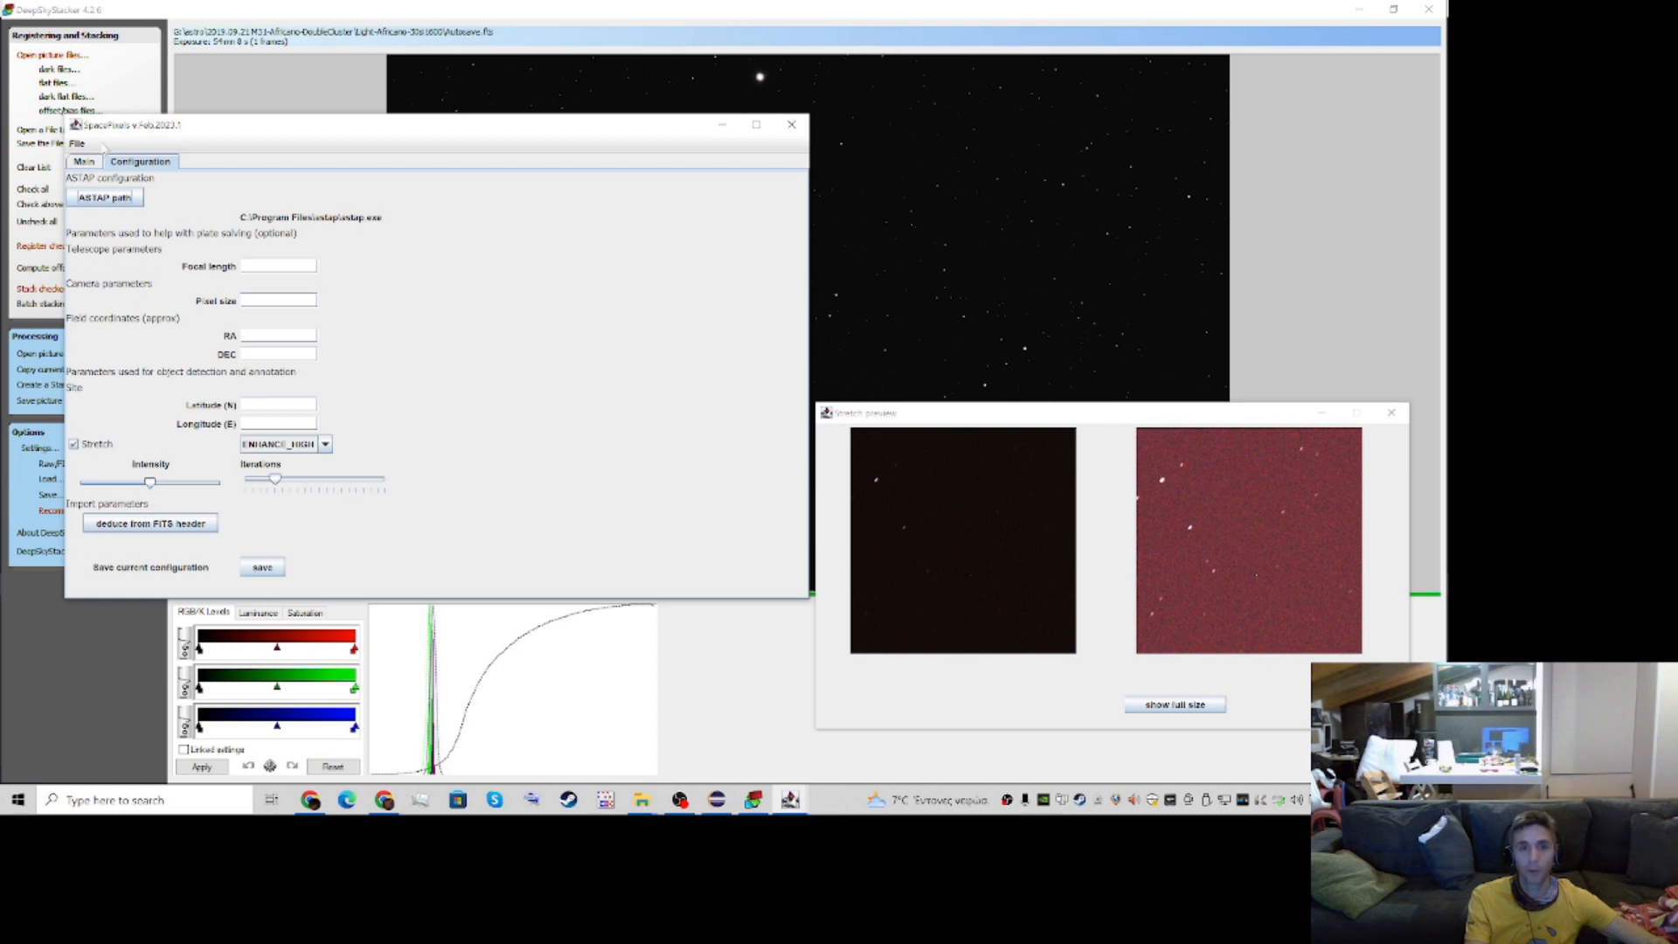
{"action": "left_click", "coordinate": [83, 163]}
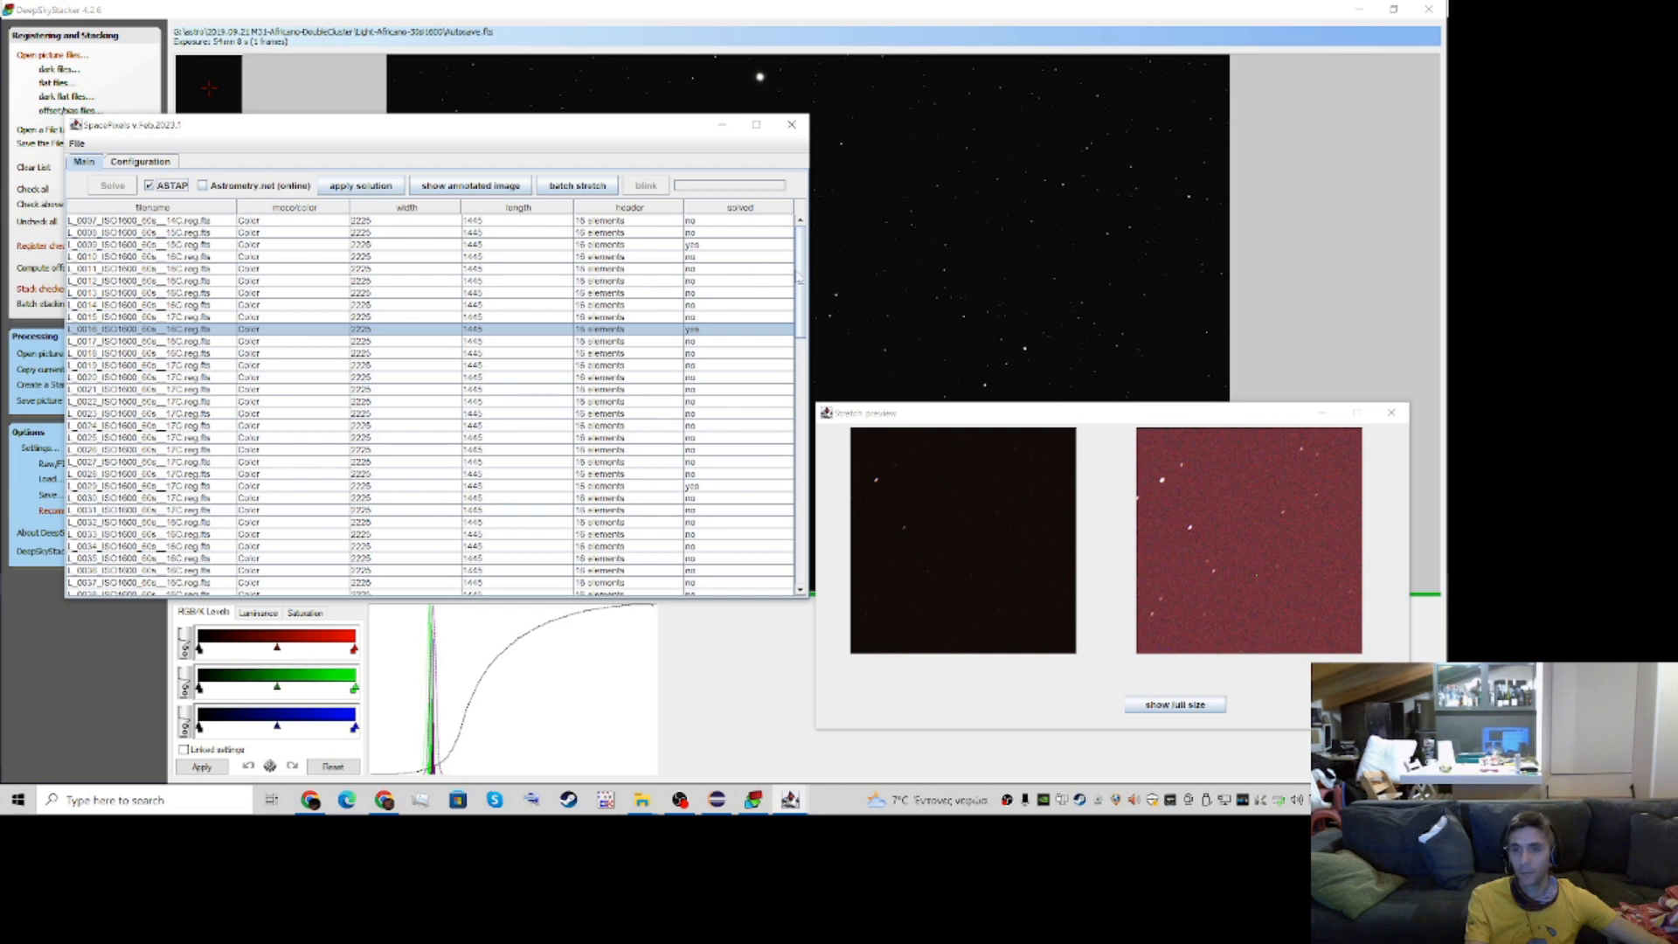
Apply the plate solution of the selected L_0016 image to the imported image set
{"action": "mouse_move", "coordinate": [798, 278]}
{"action": "left_mouse_down"}
{"action": "mouse_move", "coordinate": [812, 319]}
{"action": "mouse_move", "coordinate": [803, 269]}
{"action": "left_mouse_up"}
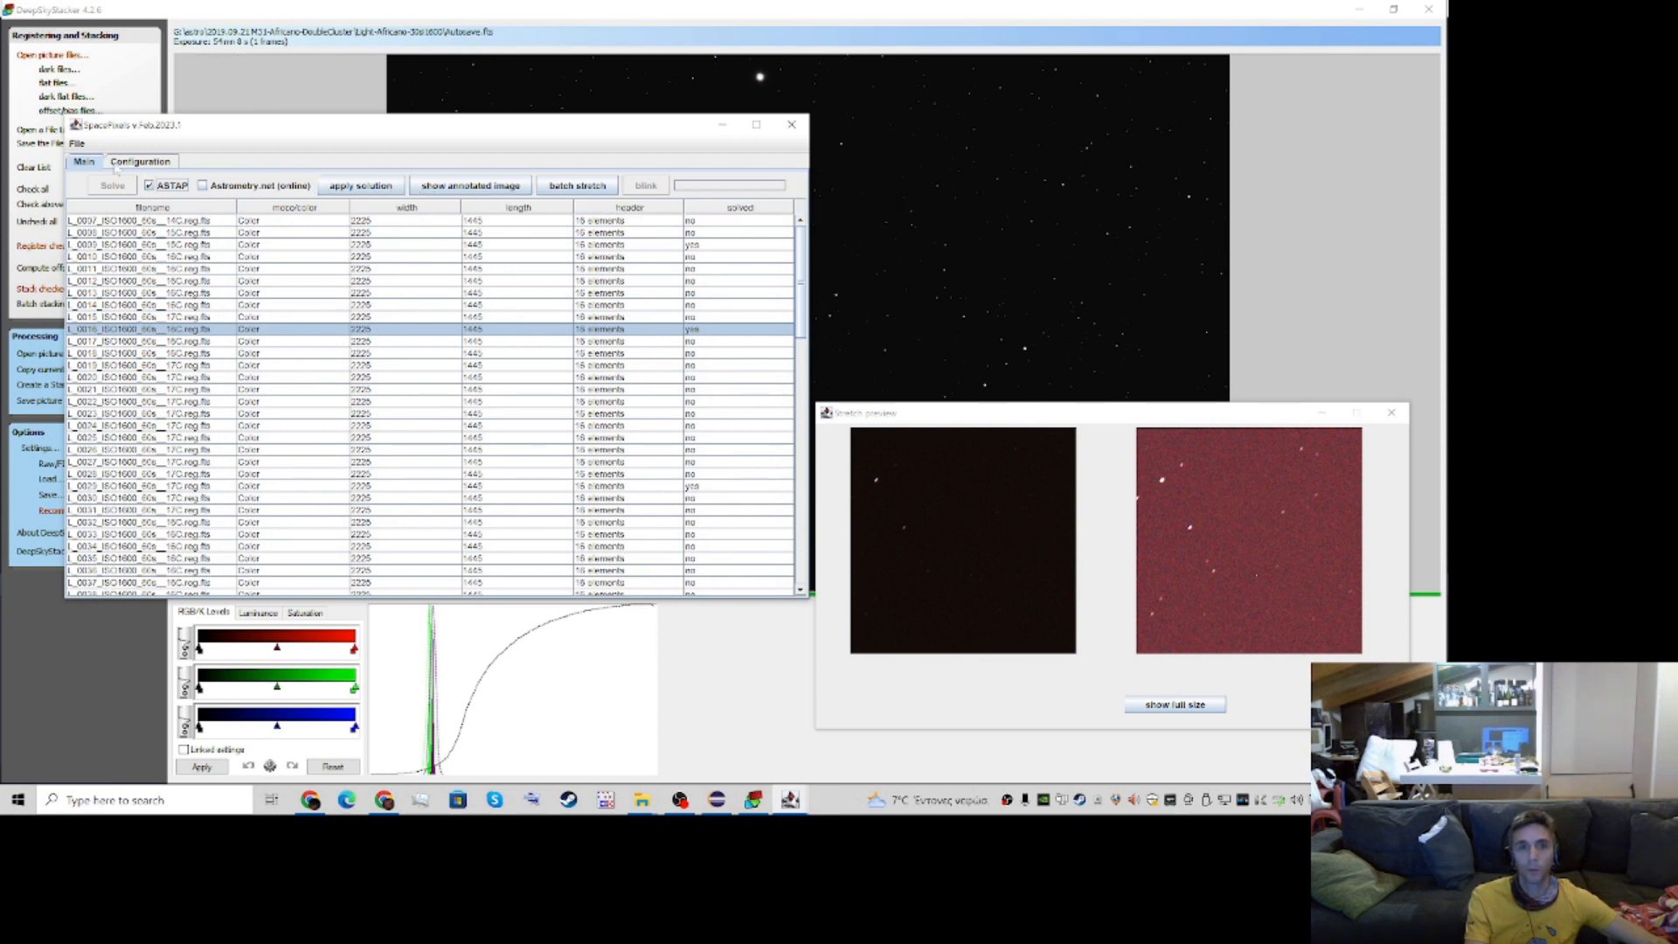
{"action": "left_click", "coordinate": [353, 187]}
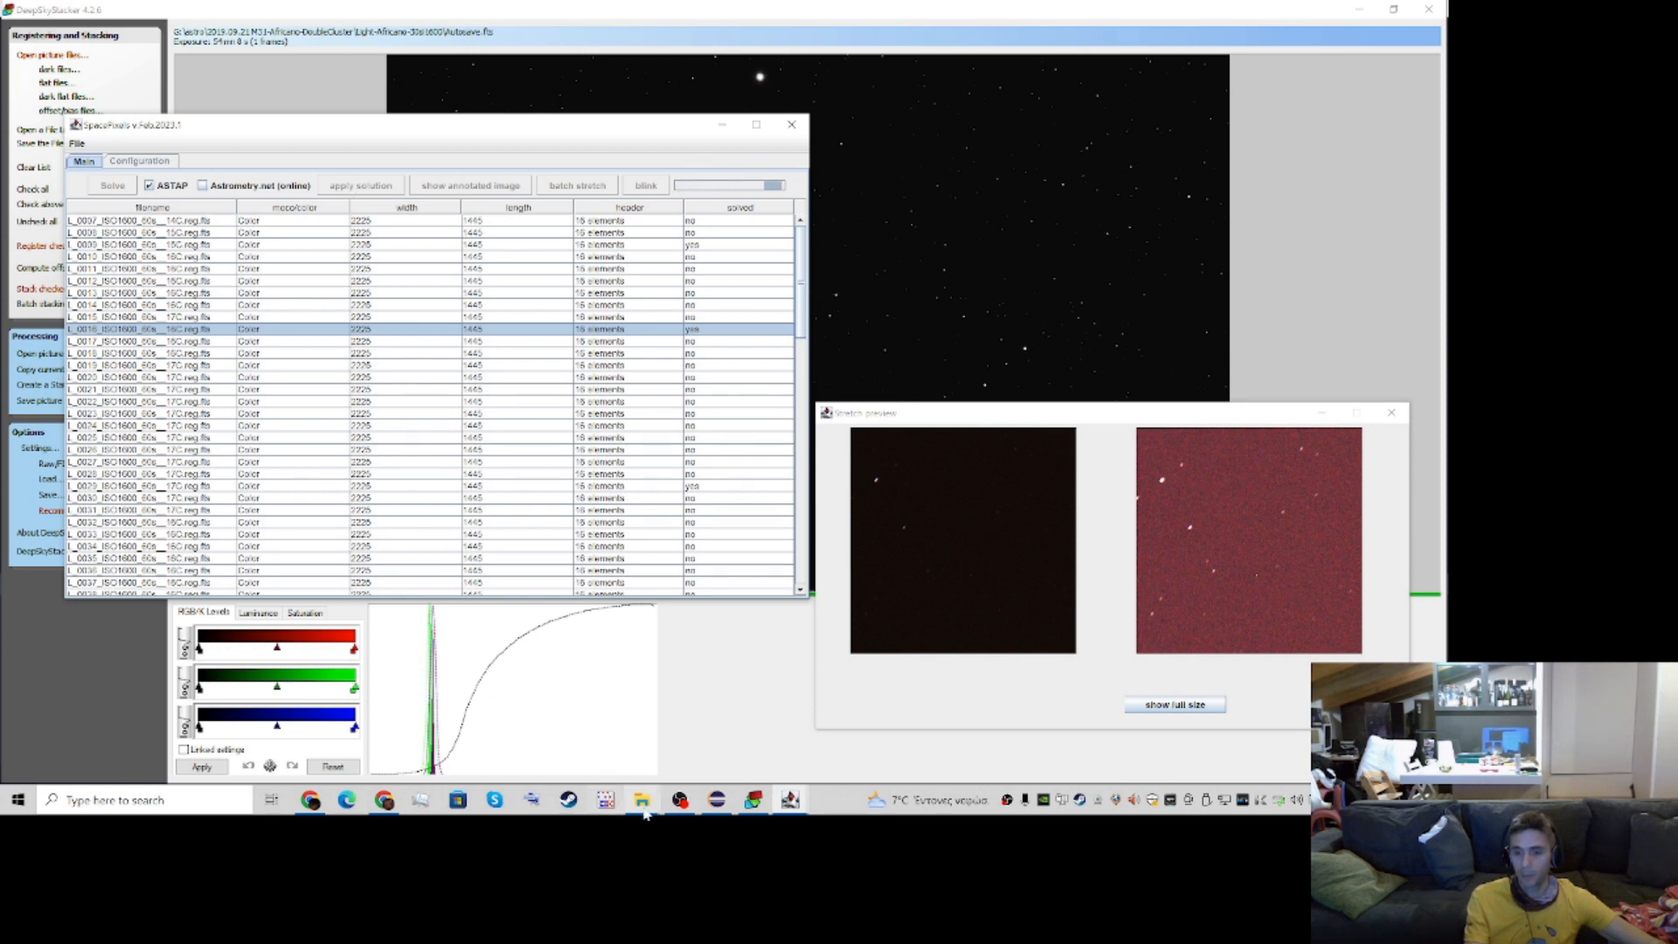
Switch to File Explorer and open the LIGHT.M81.REG folder under astro, 2019.02.23 m81 m101, light M81, keeping its window clear of the list
{"action": "mouse_move", "coordinate": [644, 812]}
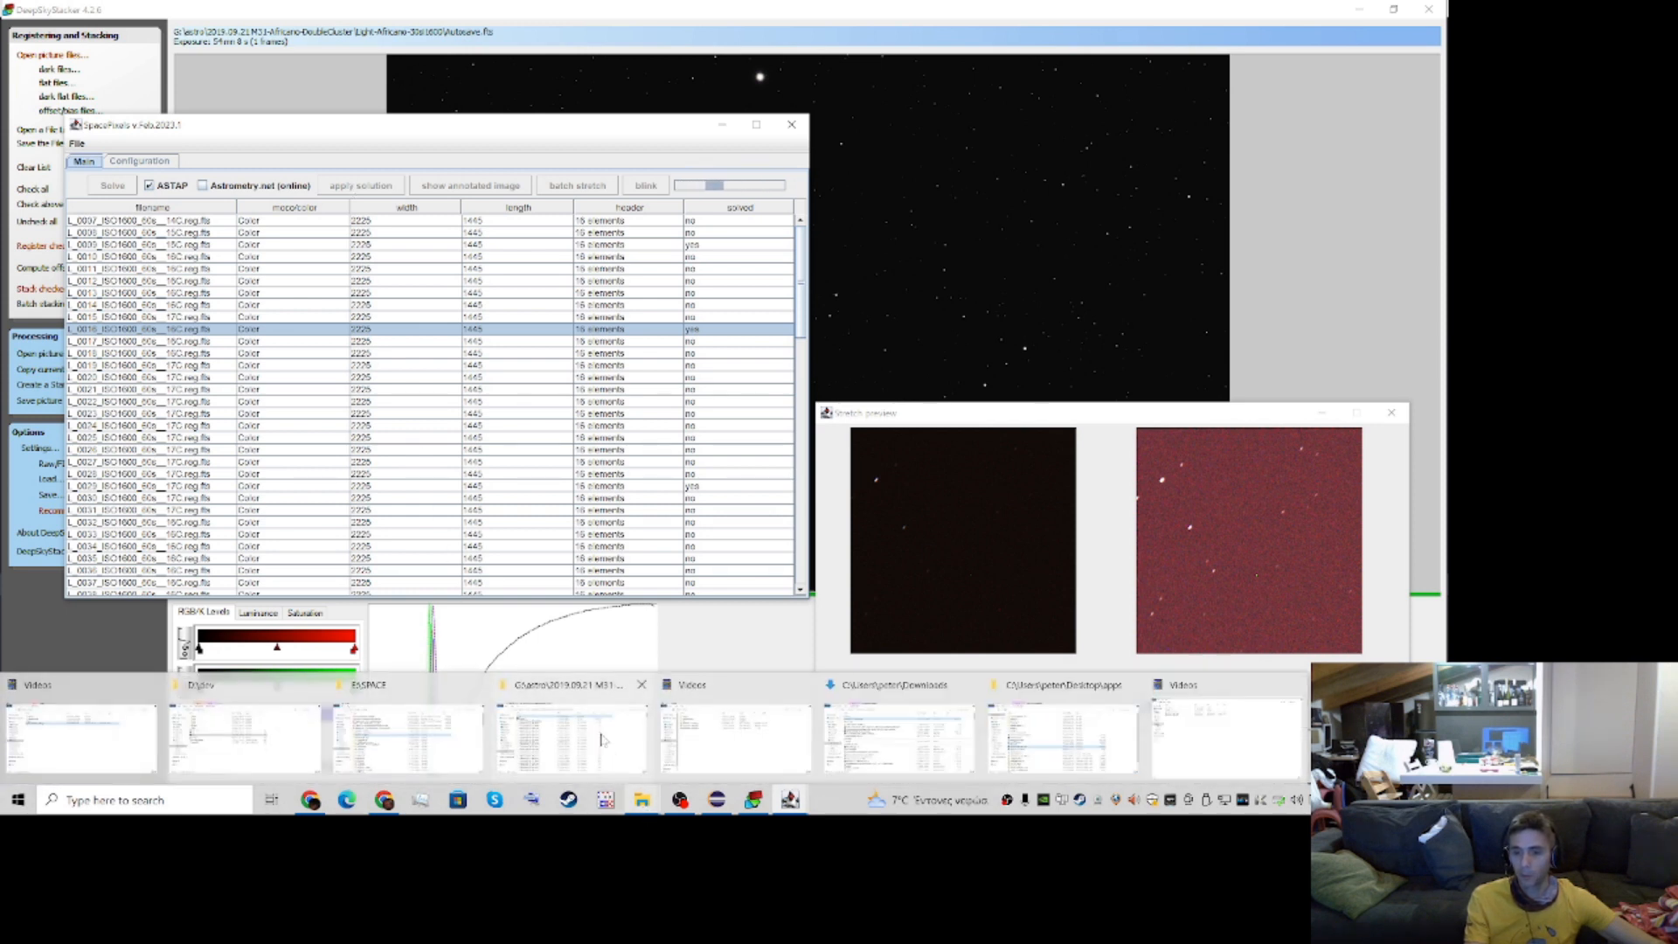
{"action": "left_click", "coordinate": [603, 739]}
{"action": "left_click", "coordinate": [403, 244]}
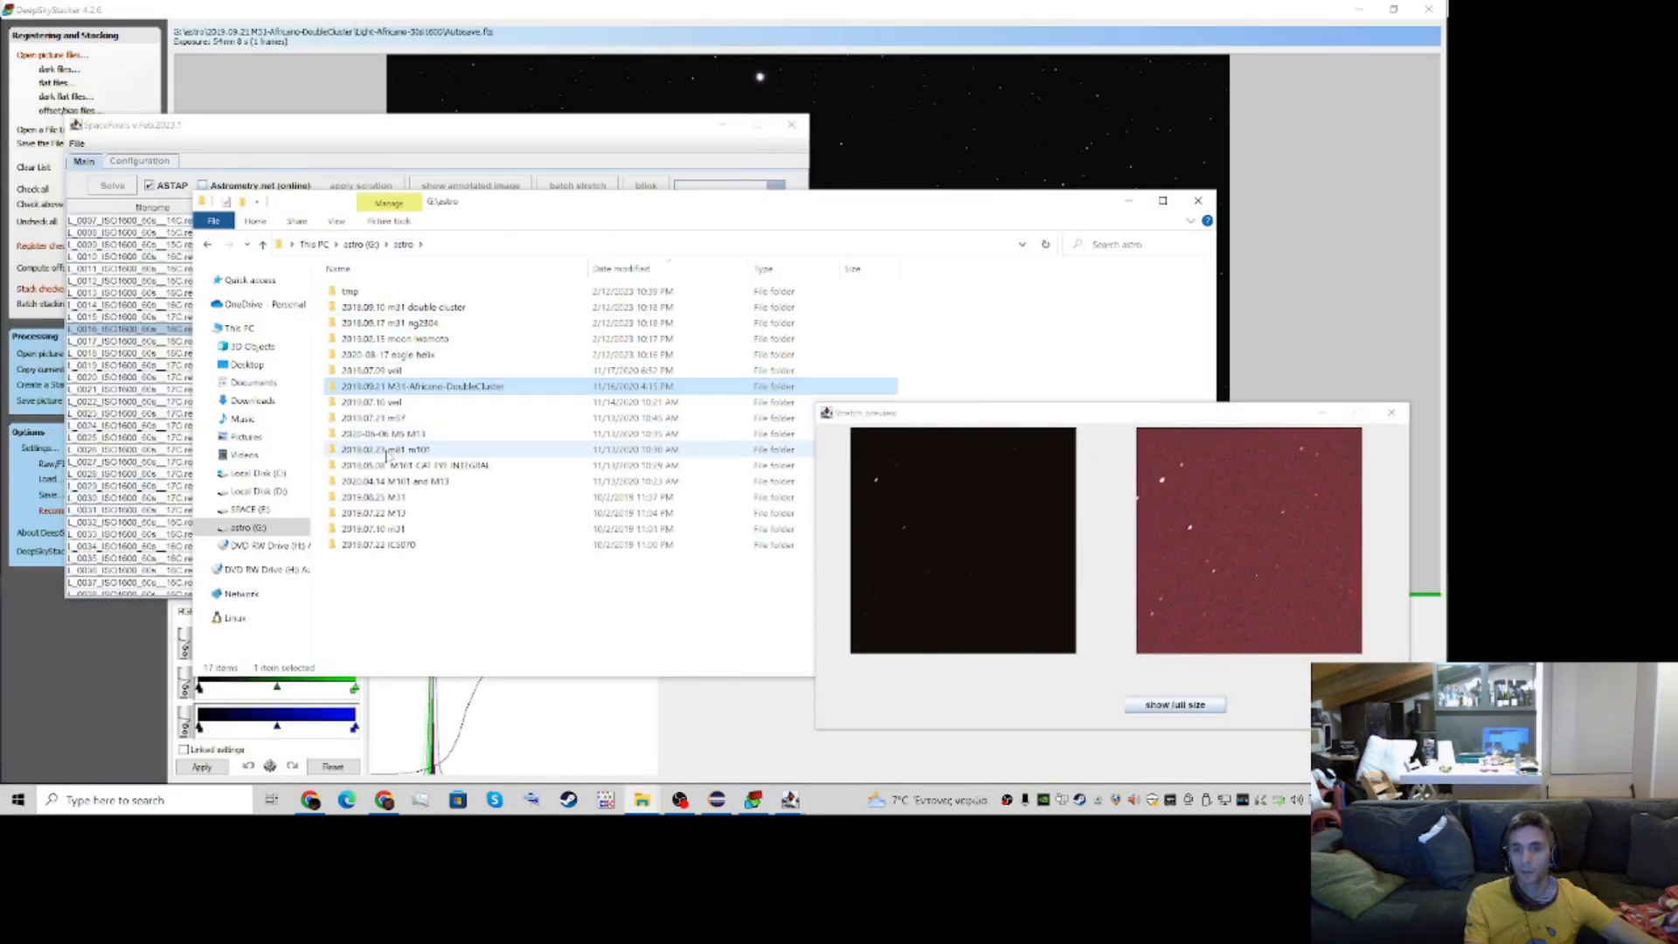
{"action": "double_click", "coordinate": [386, 454]}
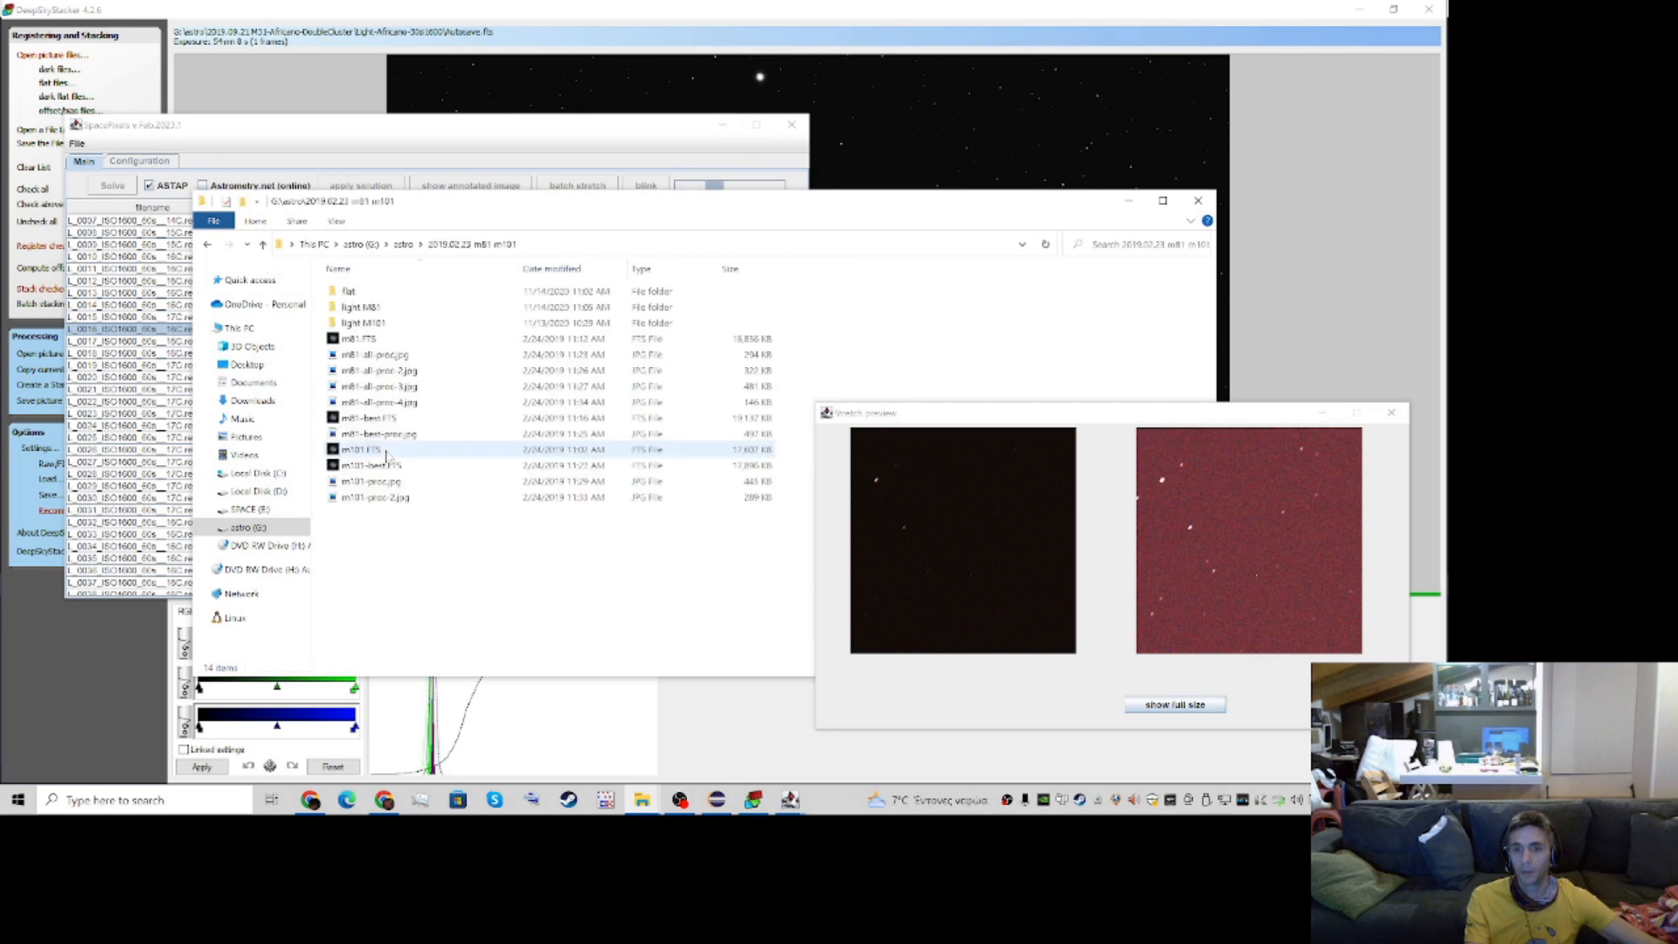
{"action": "double_click", "coordinate": [354, 308]}
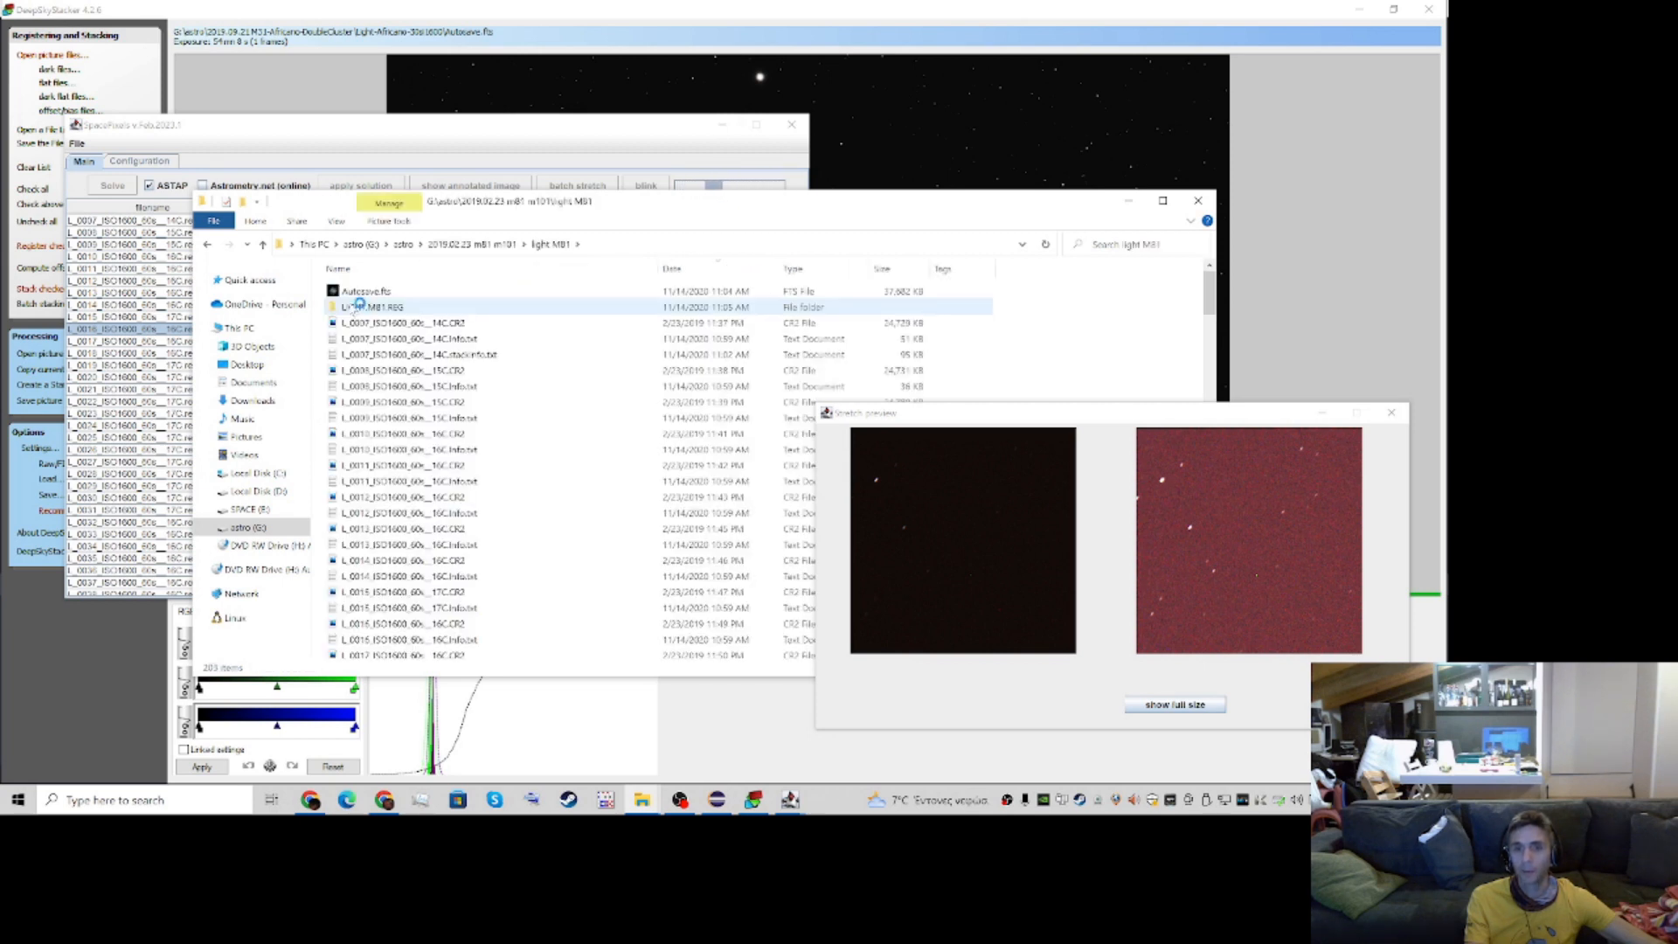
{"action": "double_click", "coordinate": [382, 307]}
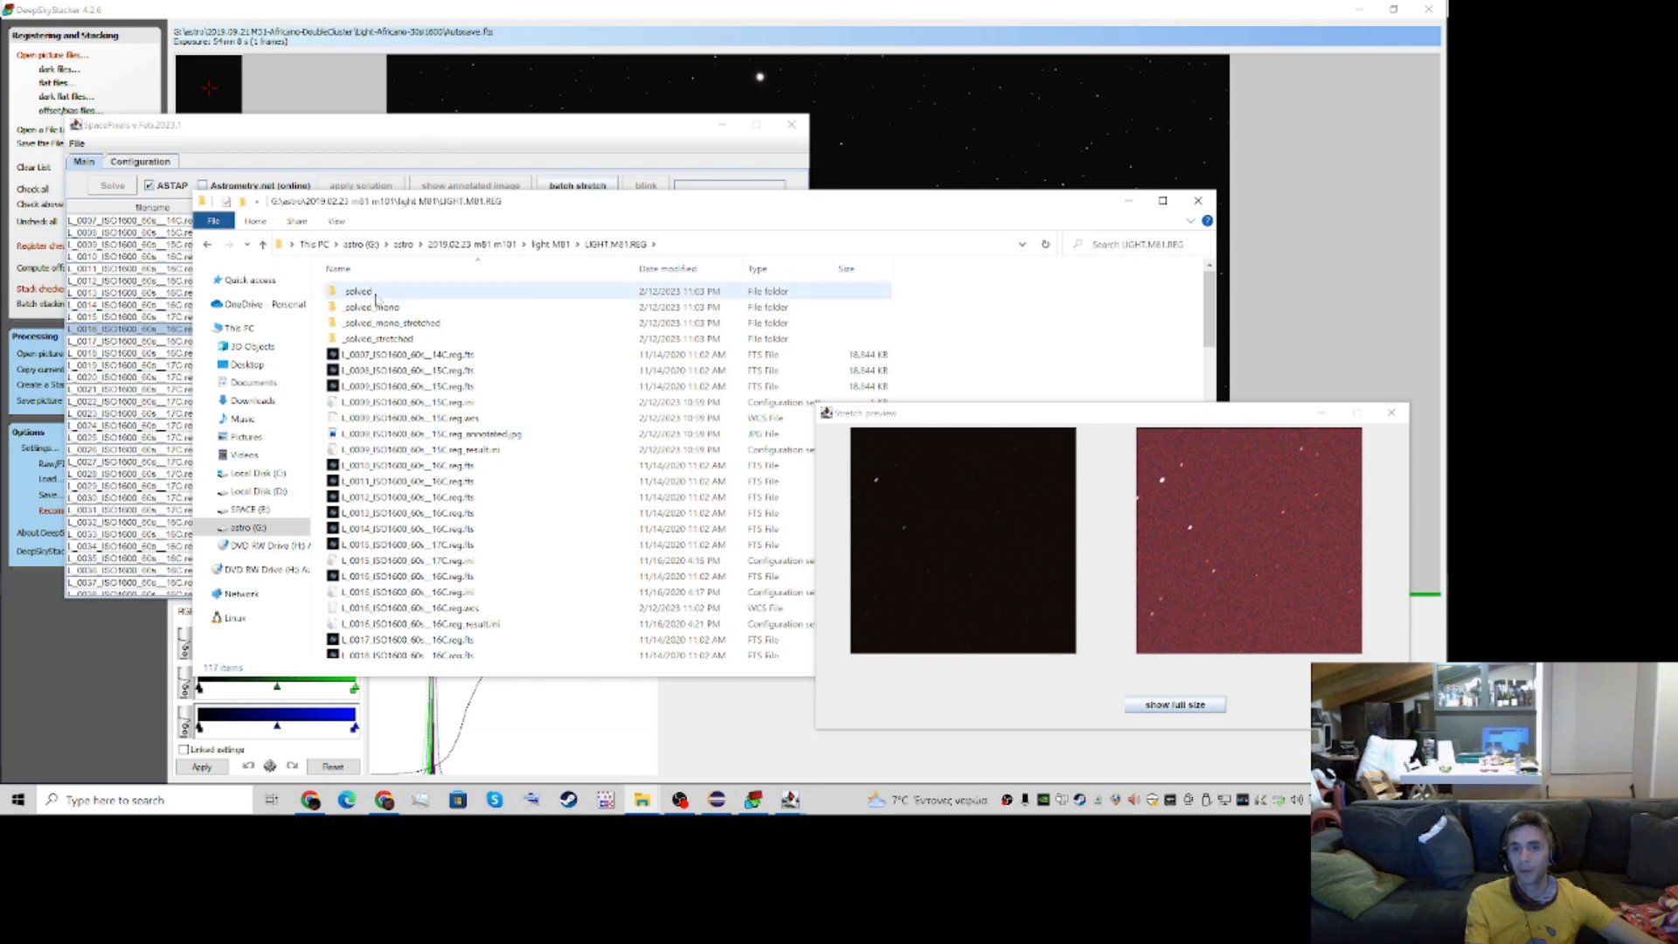
{"action": "left_click_drag", "start_coordinate": [452, 206], "coordinate": [516, 243]}
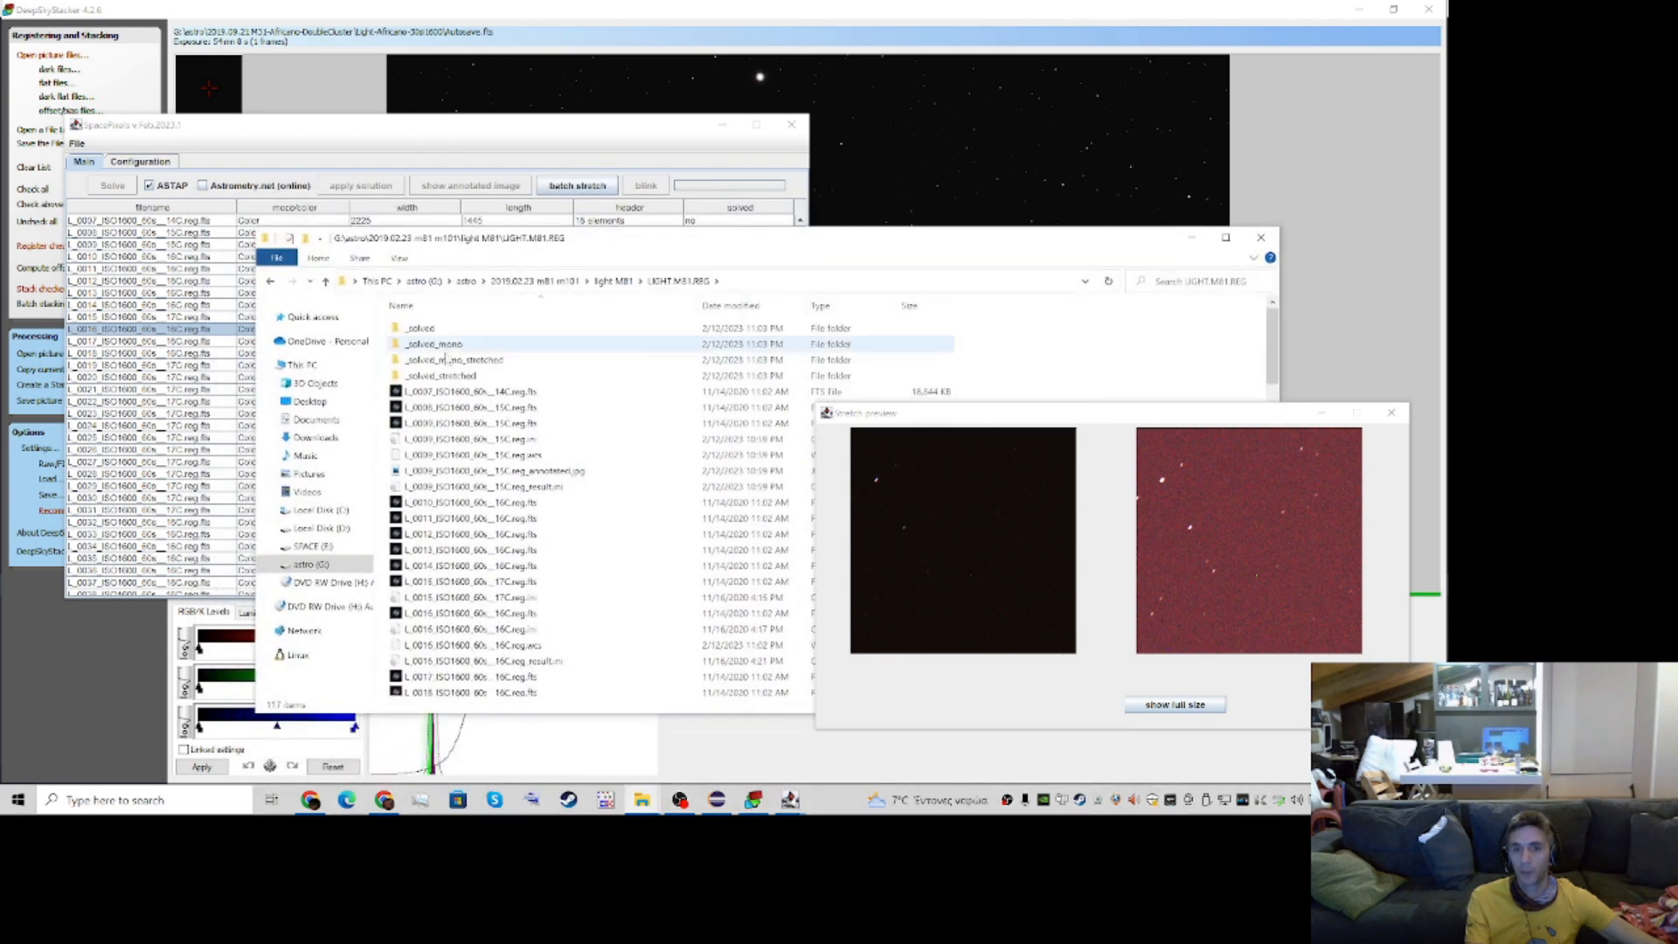
Look through the _solved and _solved_mono output folders, then highlight the _solved_mono_stretched and _solved_stretched folders
{"action": "double_click", "coordinate": [420, 330]}
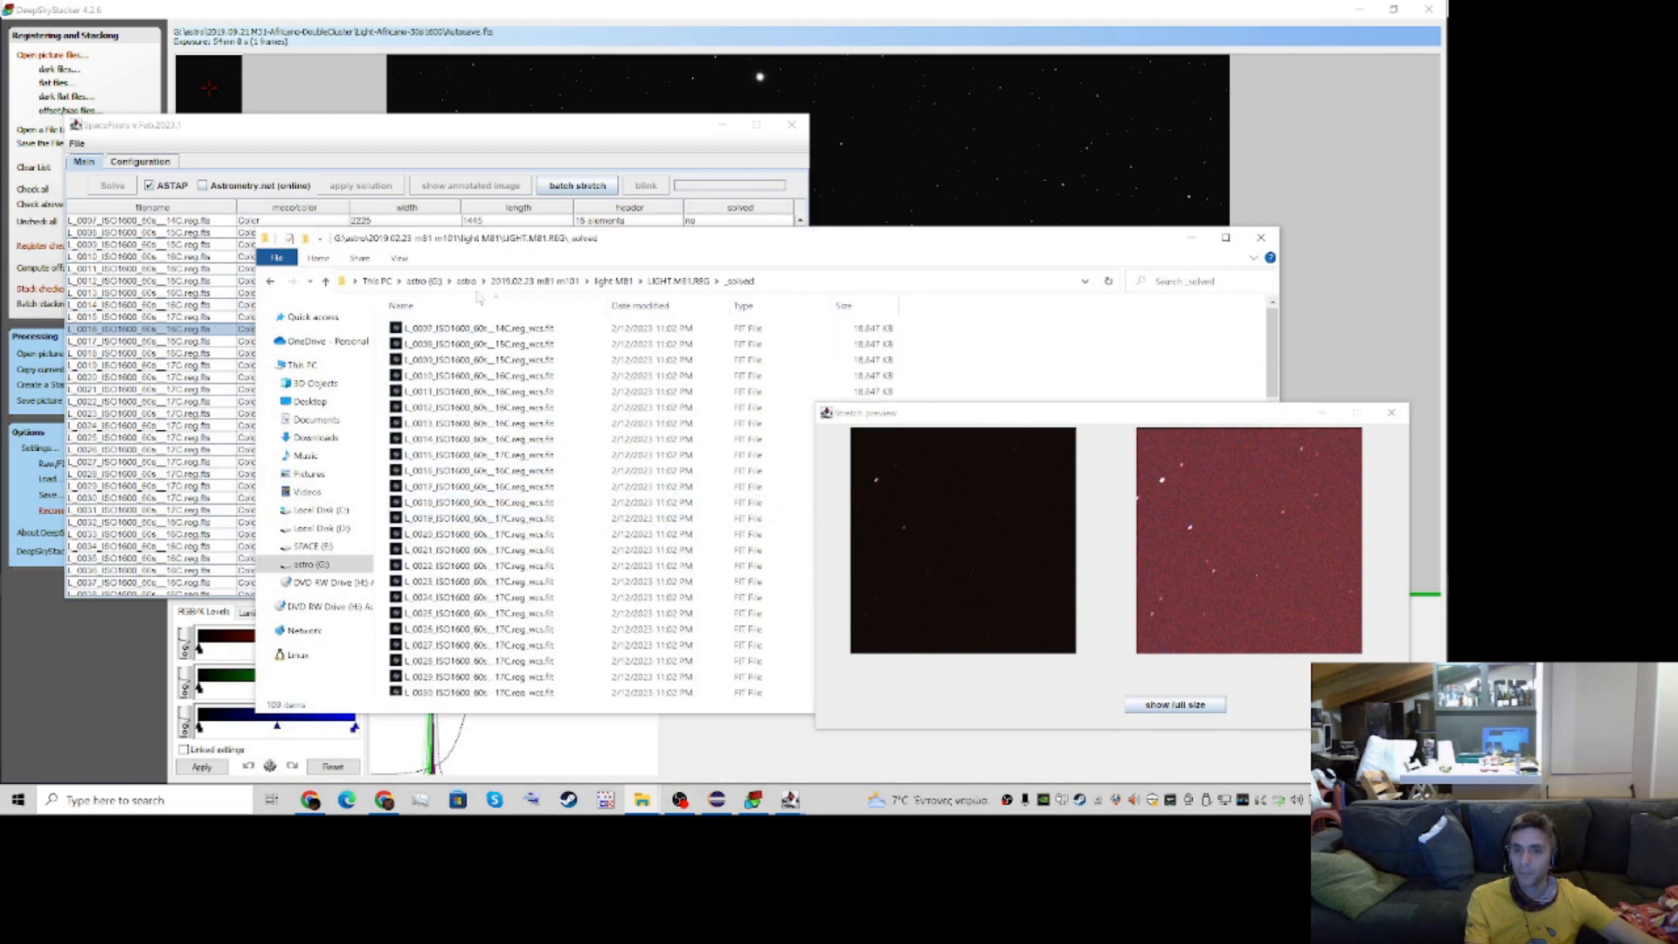
{"action": "left_click", "coordinate": [669, 282]}
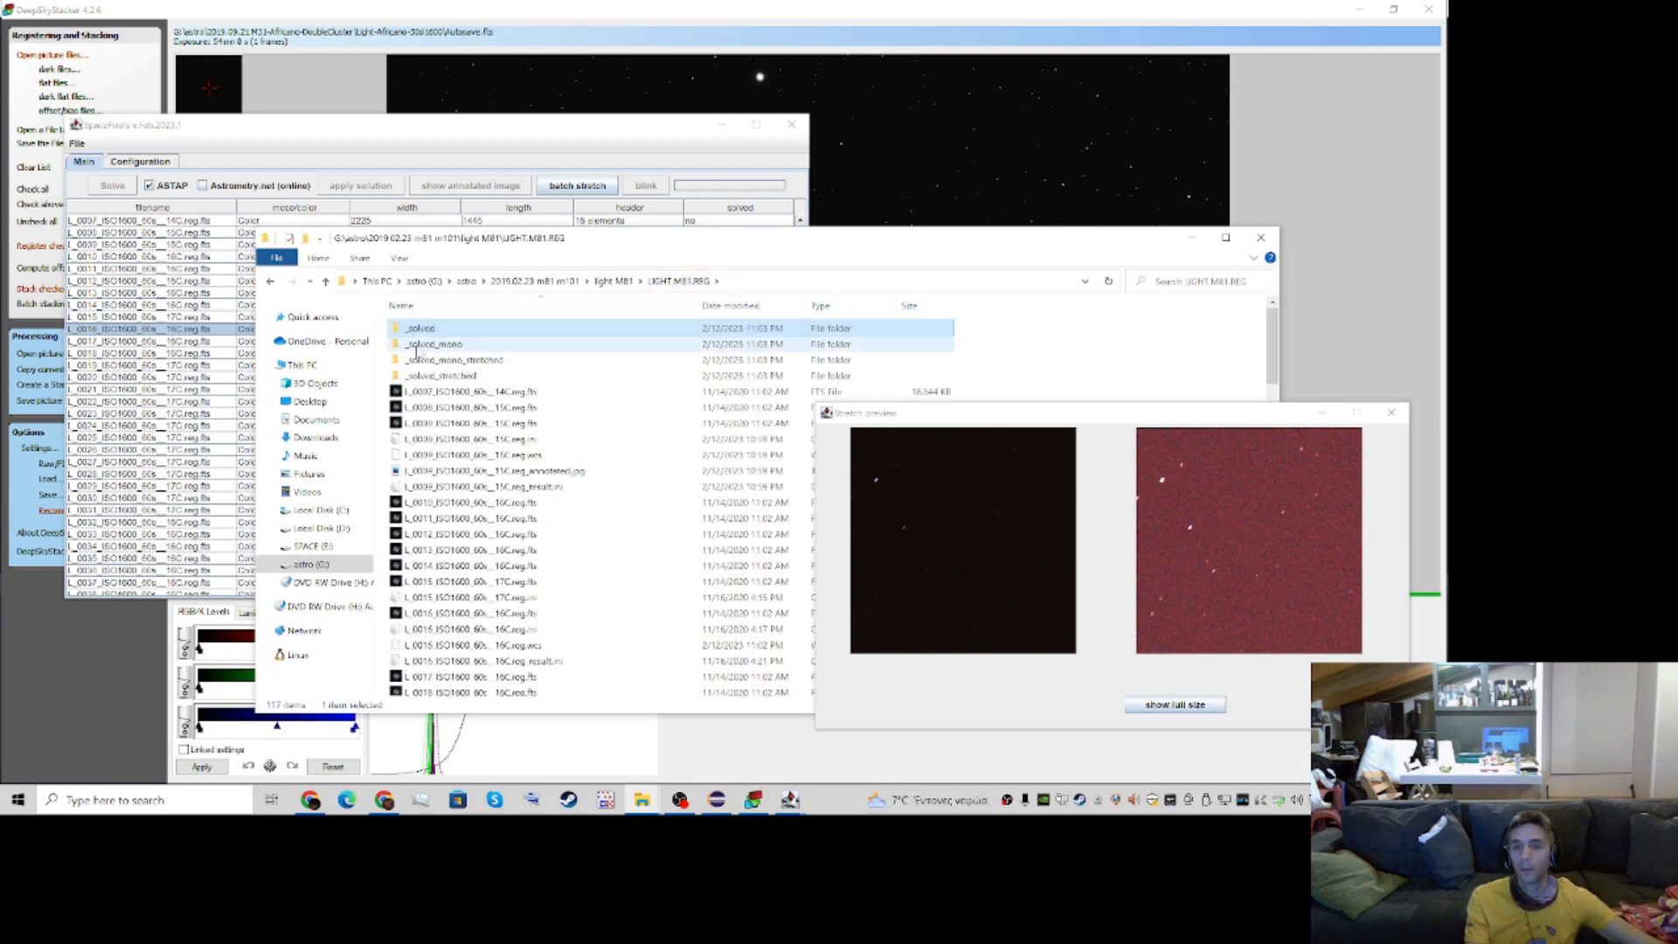
{"action": "left_click", "coordinate": [417, 348]}
{"action": "double_click", "coordinate": [421, 350]}
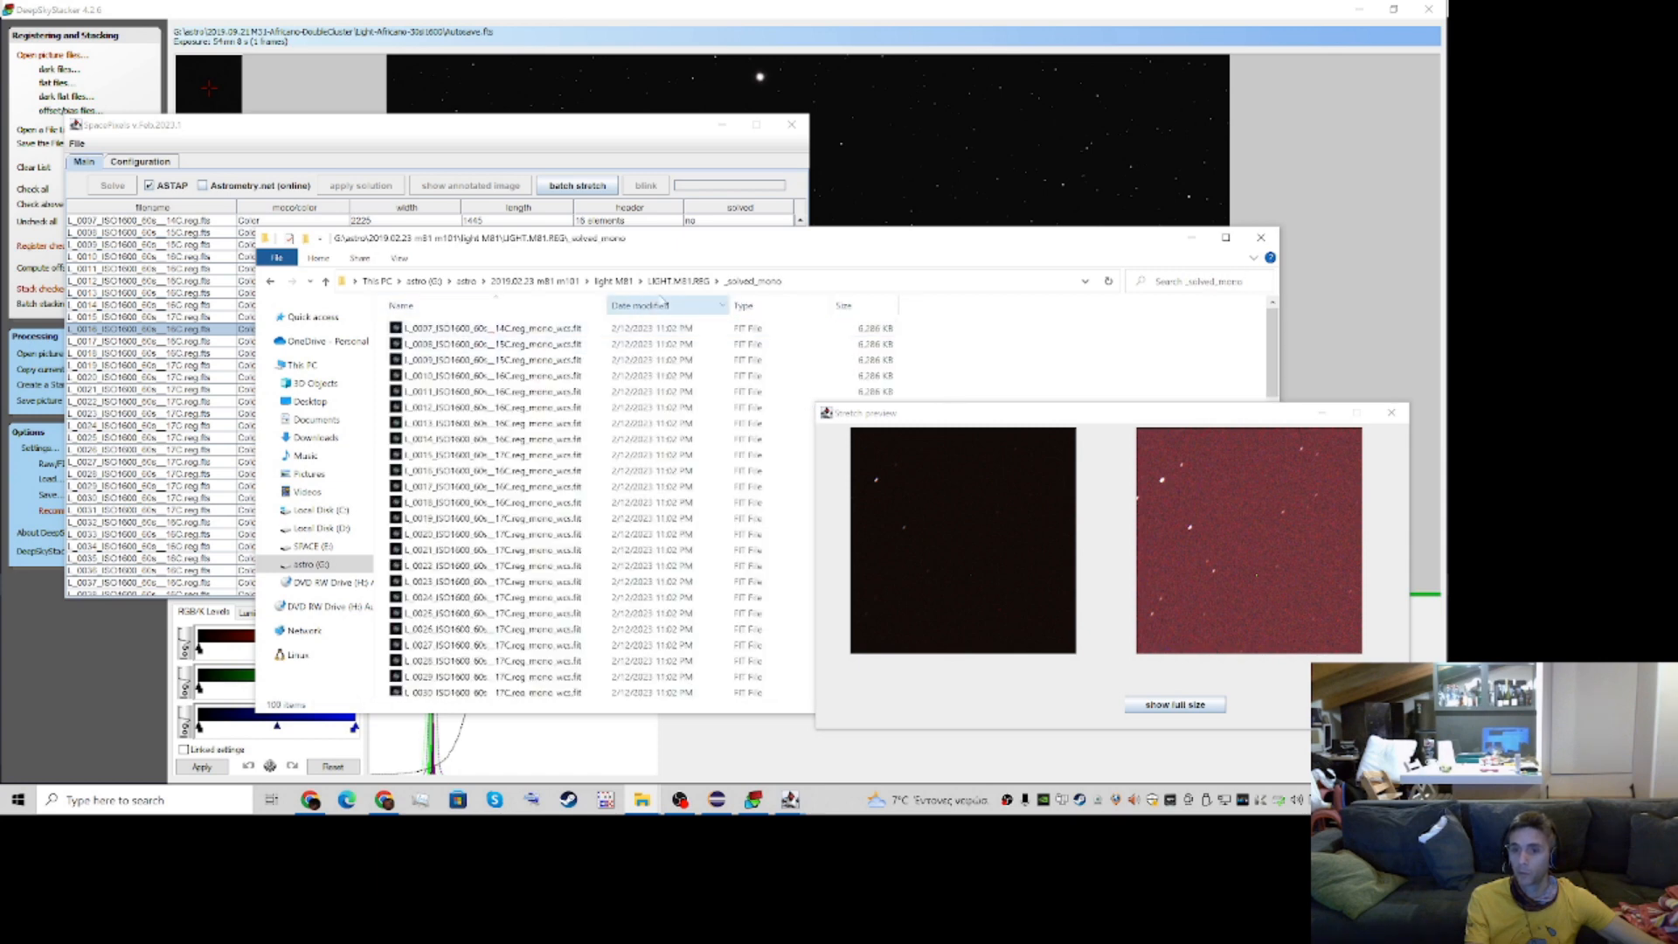
{"action": "left_click", "coordinate": [680, 281]}
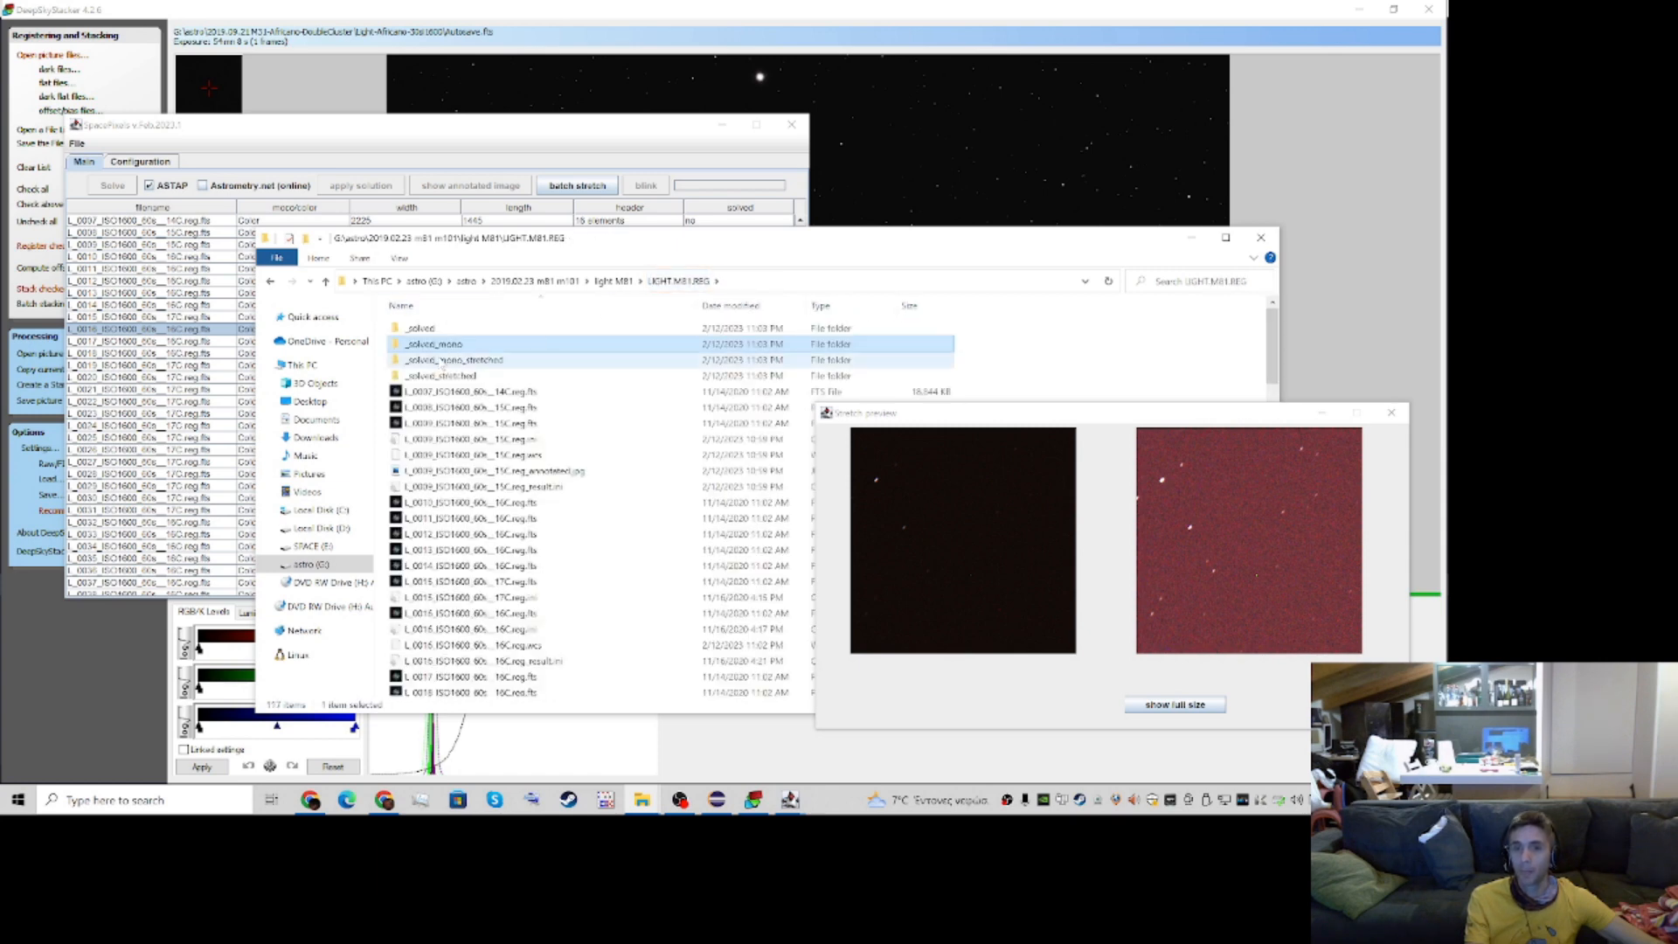
{"action": "left_click", "coordinate": [441, 360]}
{"action": "left_click", "coordinate": [442, 376], "text": "ctrl"}
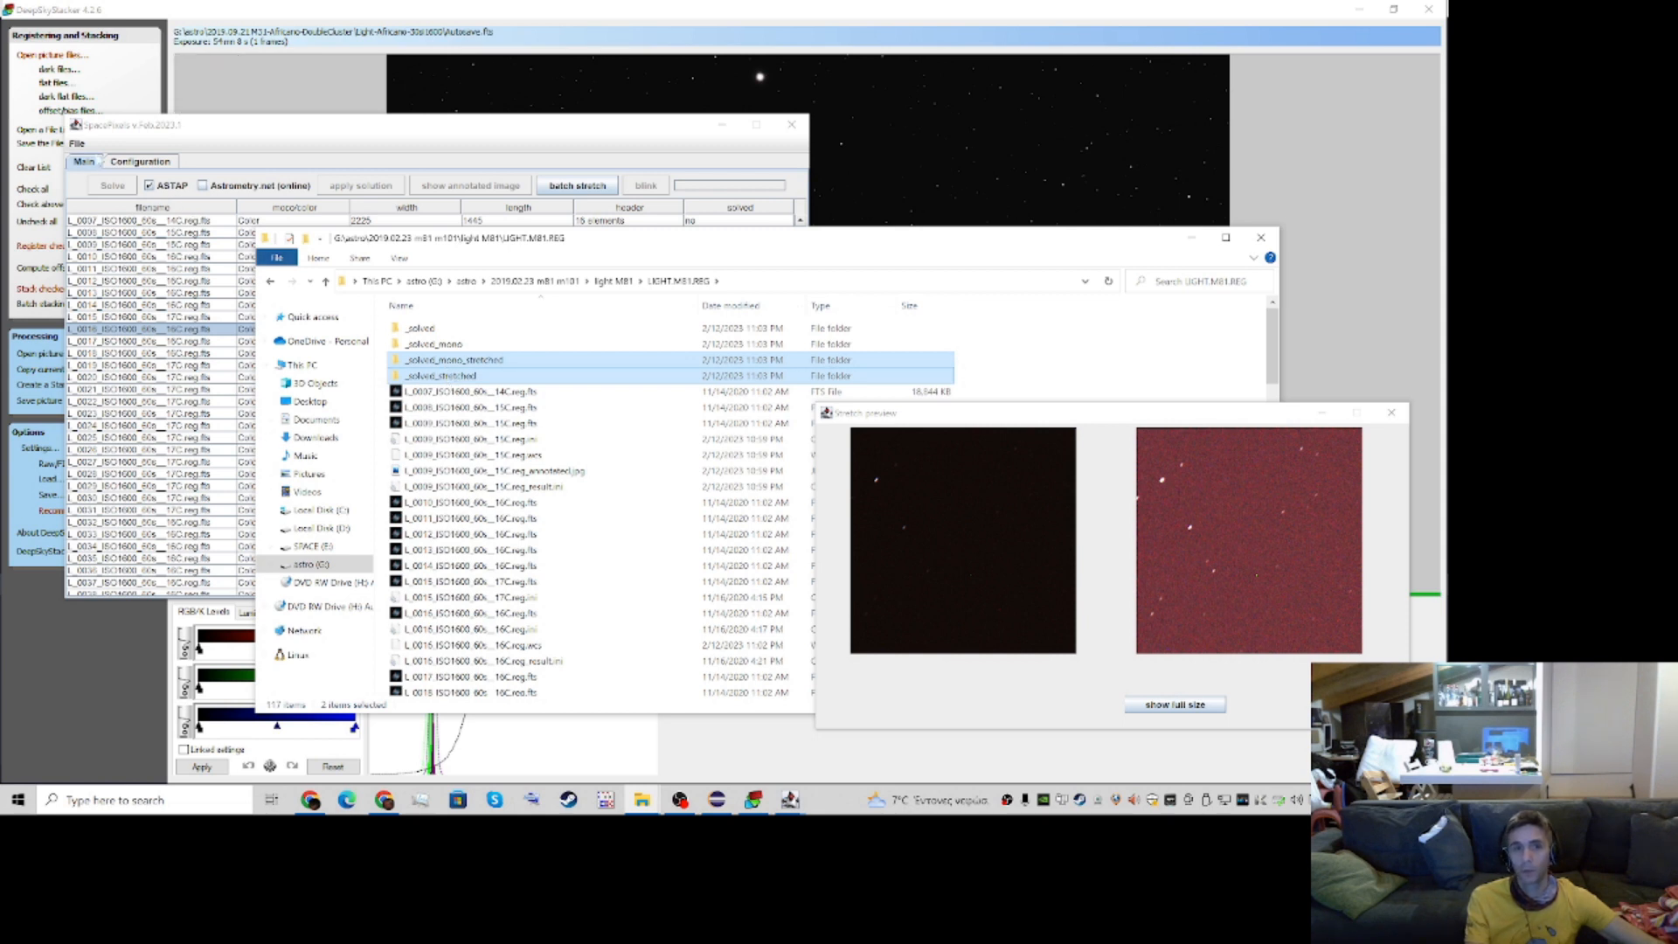
View the L_0013 mono image from the _solved_mono folder in Nebulosity and close the viewer
{"action": "left_click", "coordinate": [77, 145]}
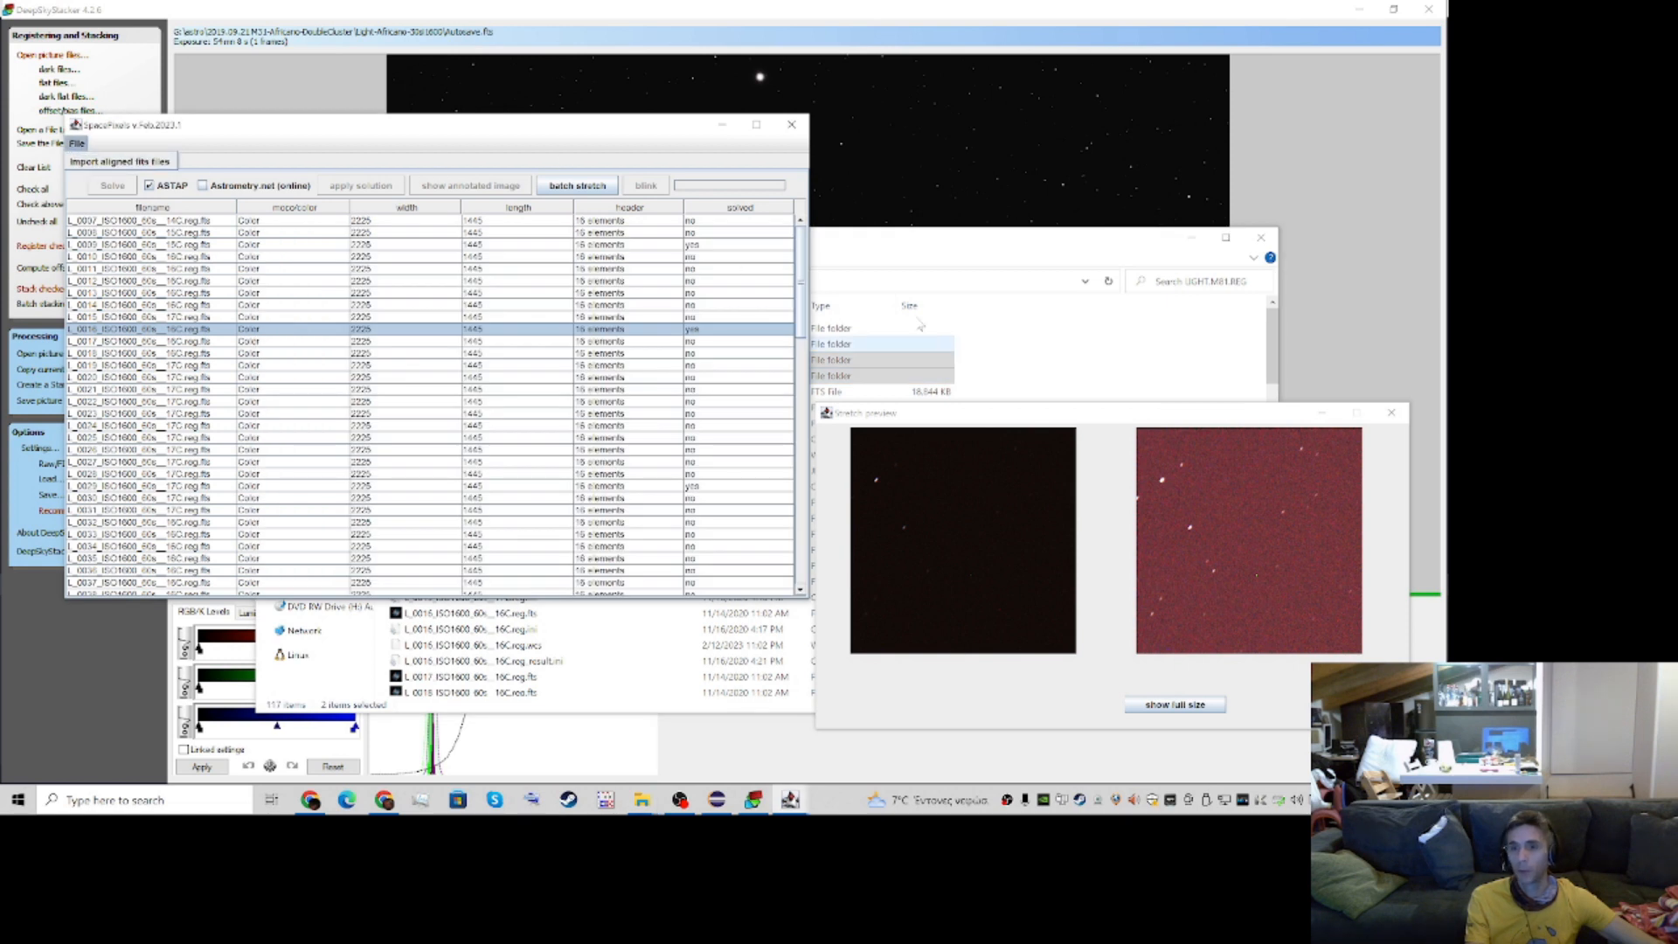
{"action": "left_click", "coordinate": [899, 259]}
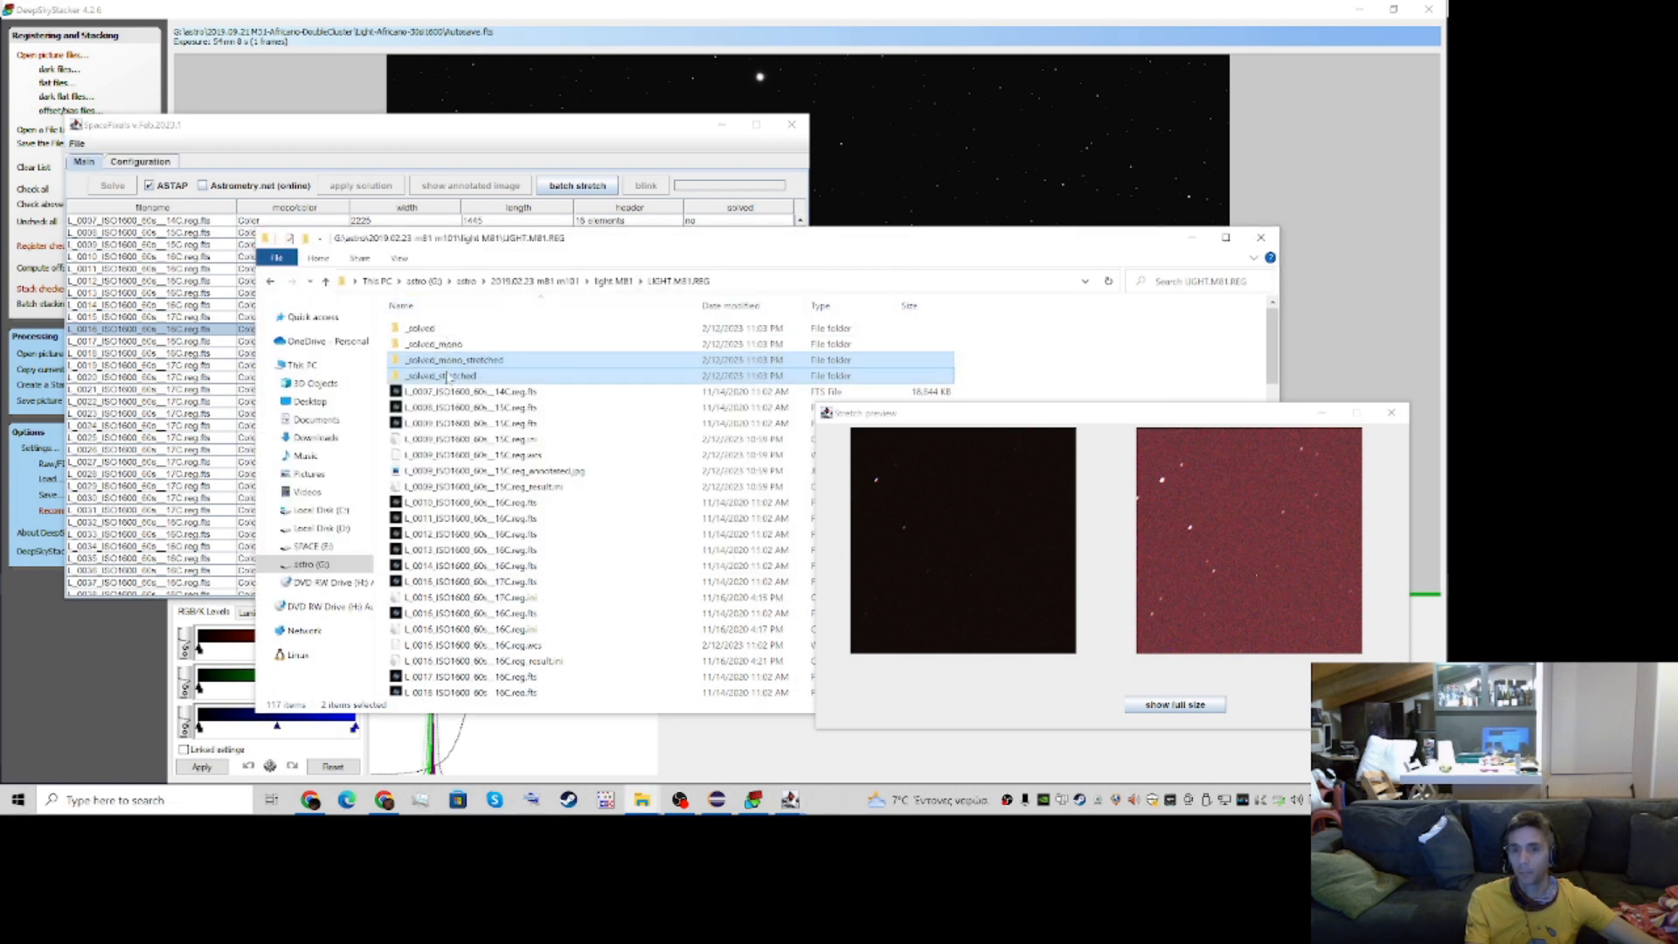
{"action": "left_click", "coordinate": [435, 344]}
{"action": "double_click", "coordinate": [439, 346]}
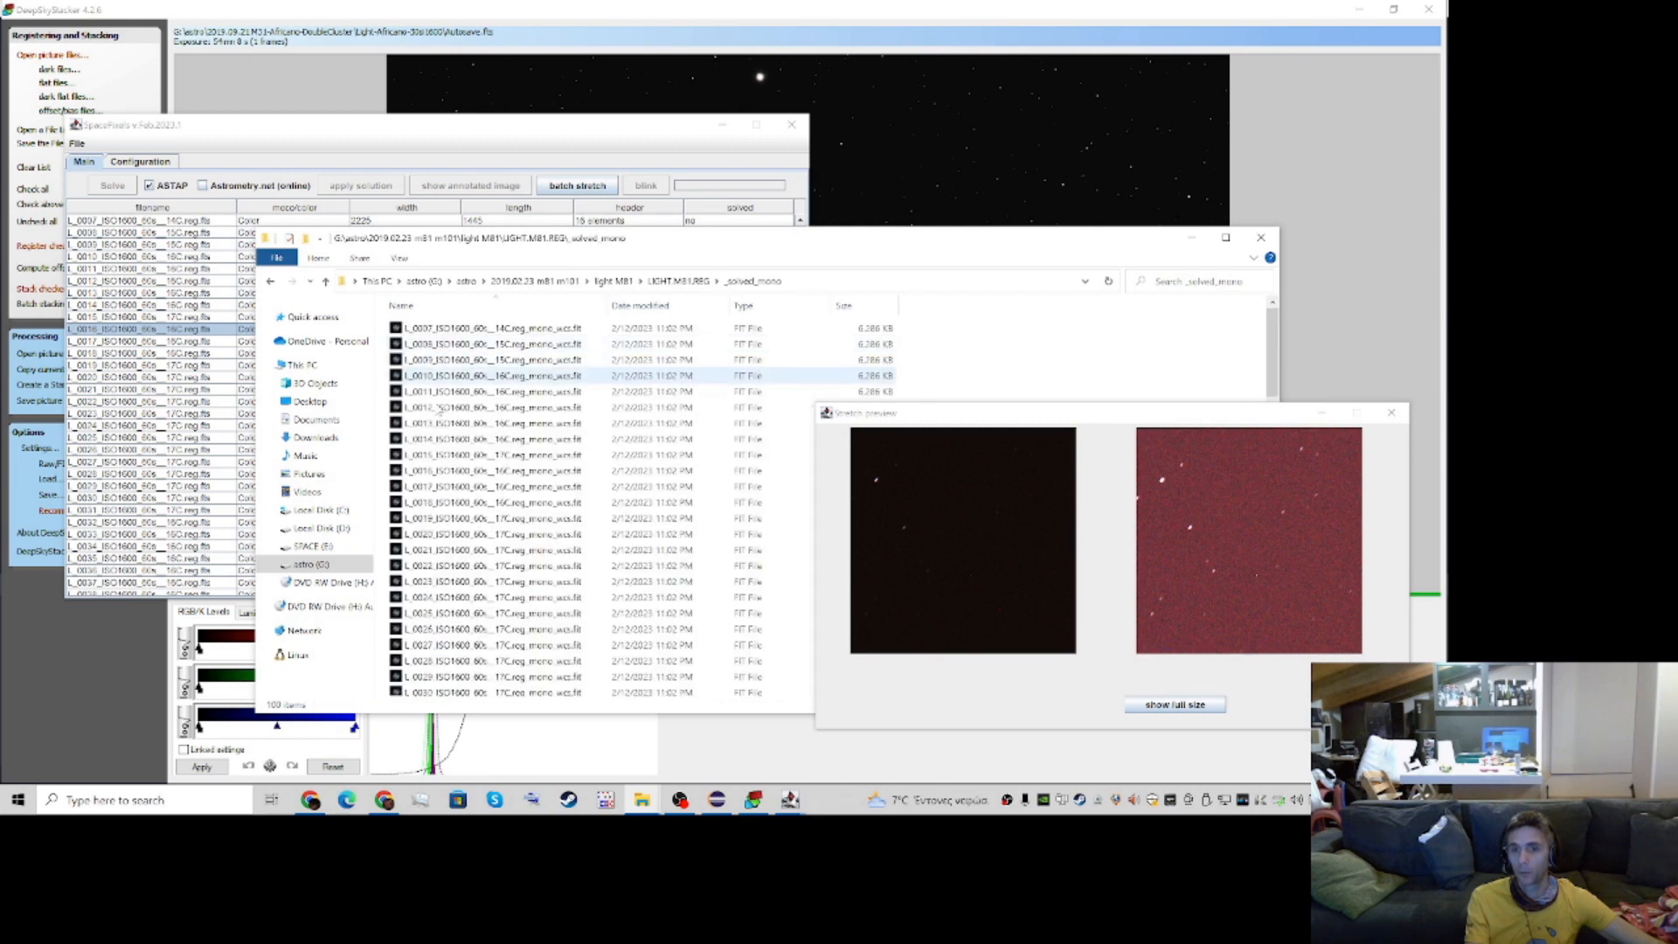
{"action": "left_click", "coordinate": [439, 425]}
{"action": "double_click", "coordinate": [445, 425]}
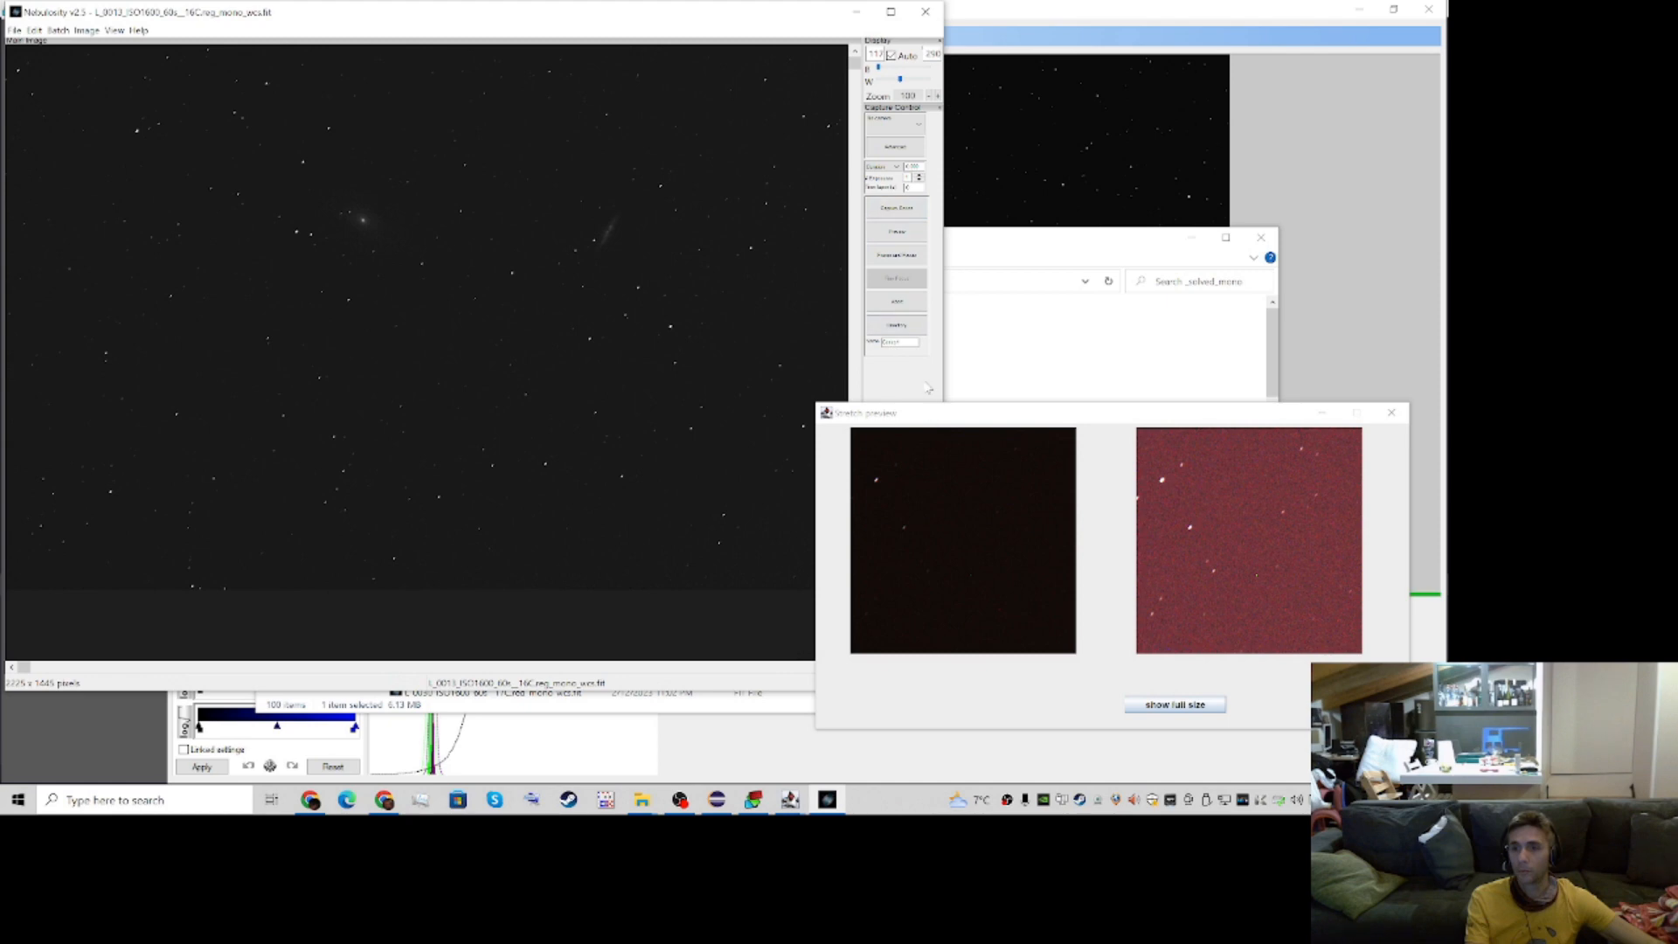
{"action": "left_click", "coordinate": [933, 16]}
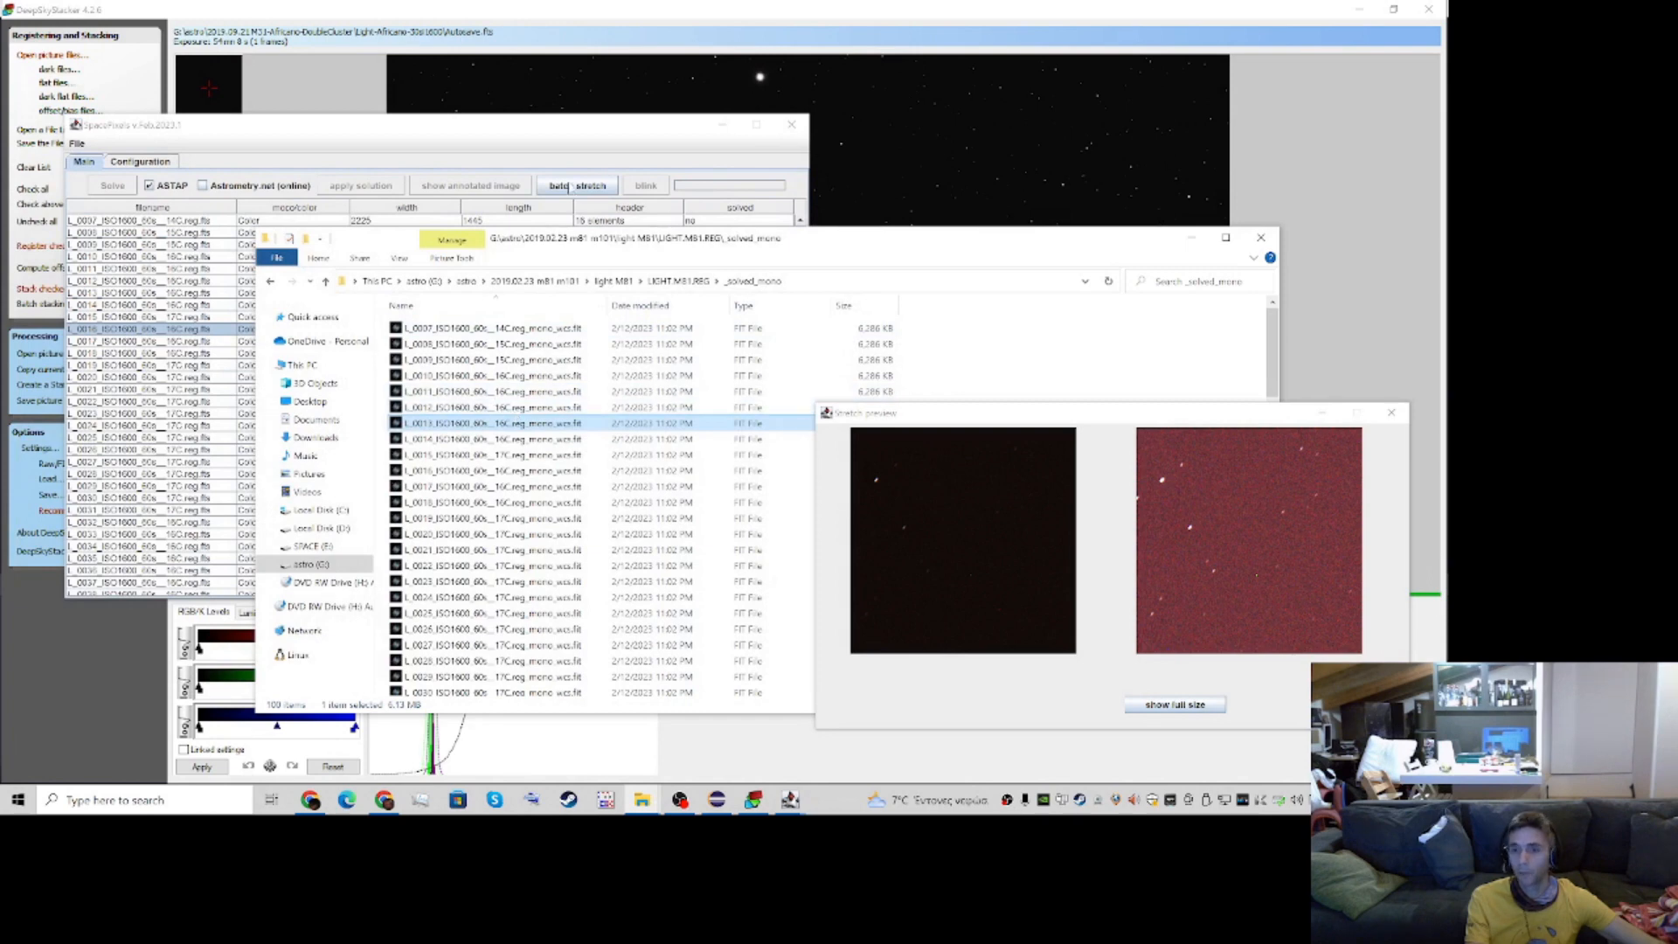
View the stretched L_0010 image from the _solved_mono_stretched folder in Nebulosity and close the viewer
{"action": "left_click", "coordinate": [570, 187]}
{"action": "left_click", "coordinate": [527, 131]}
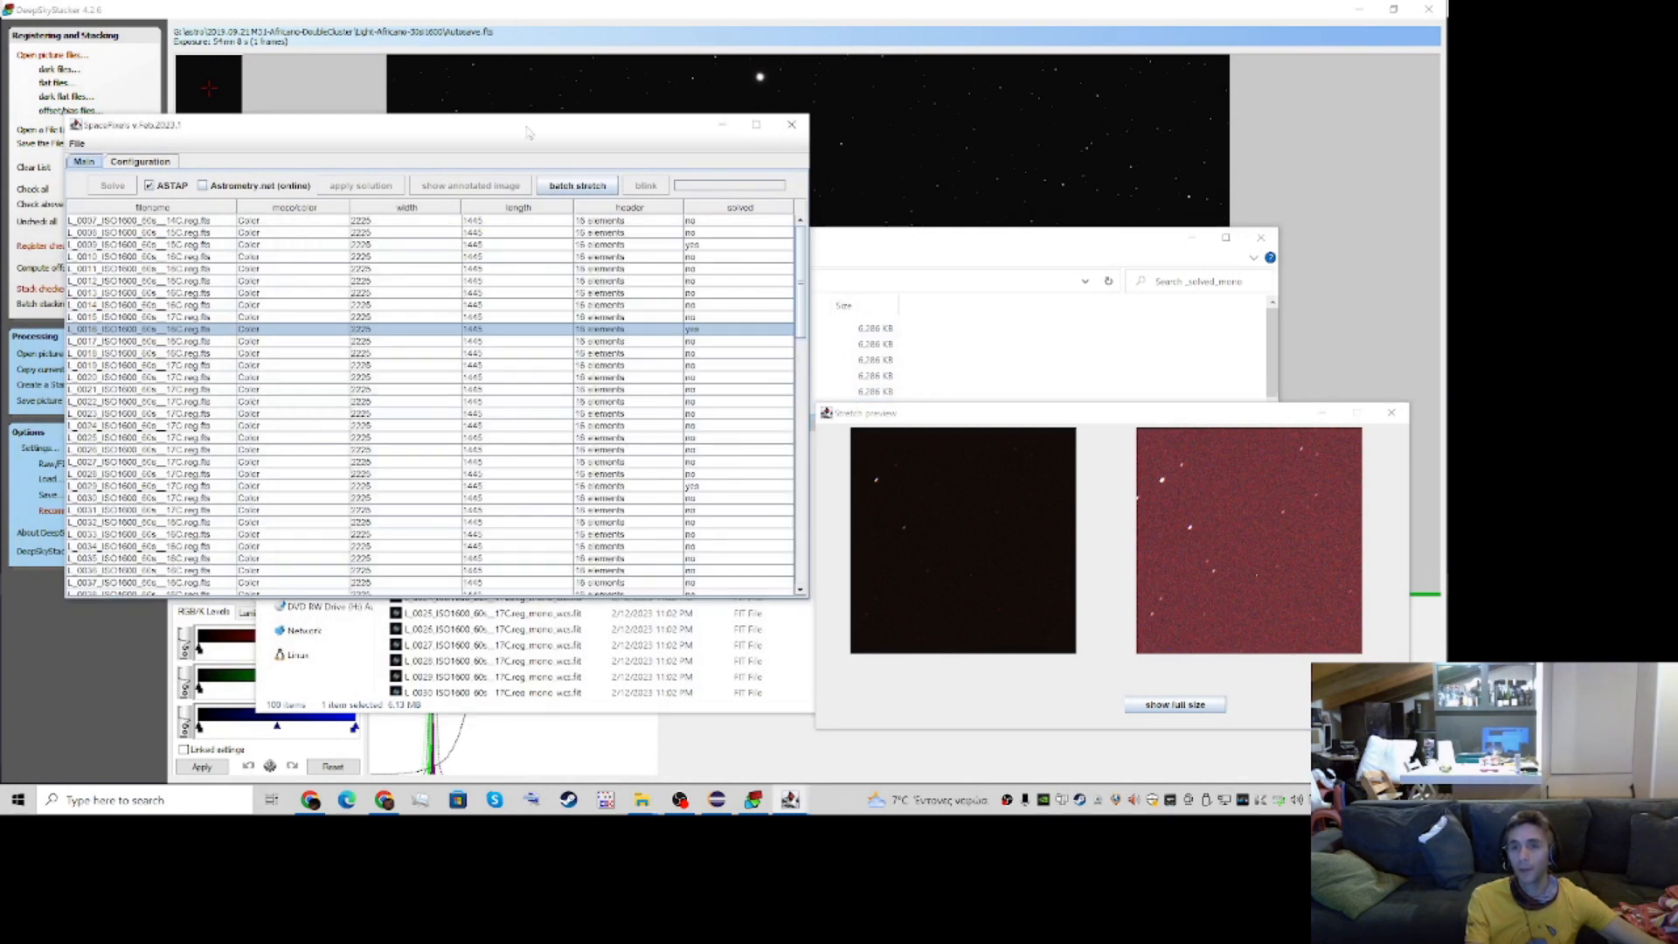
{"action": "left_click", "coordinate": [839, 252]}
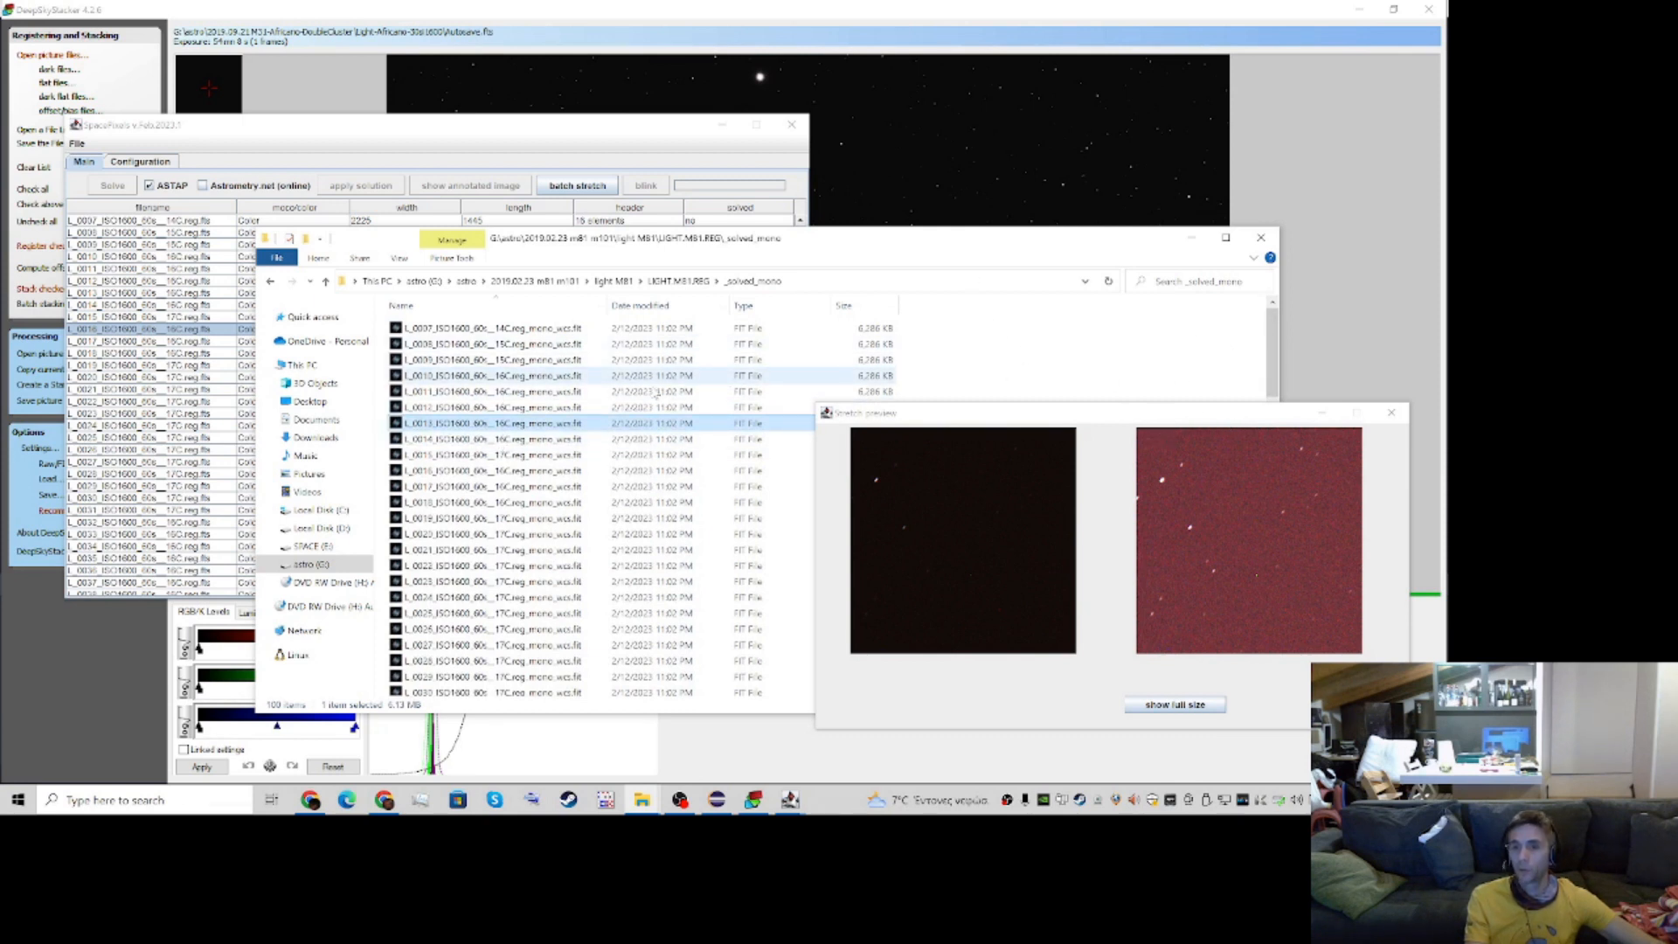
{"action": "left_click", "coordinate": [680, 281]}
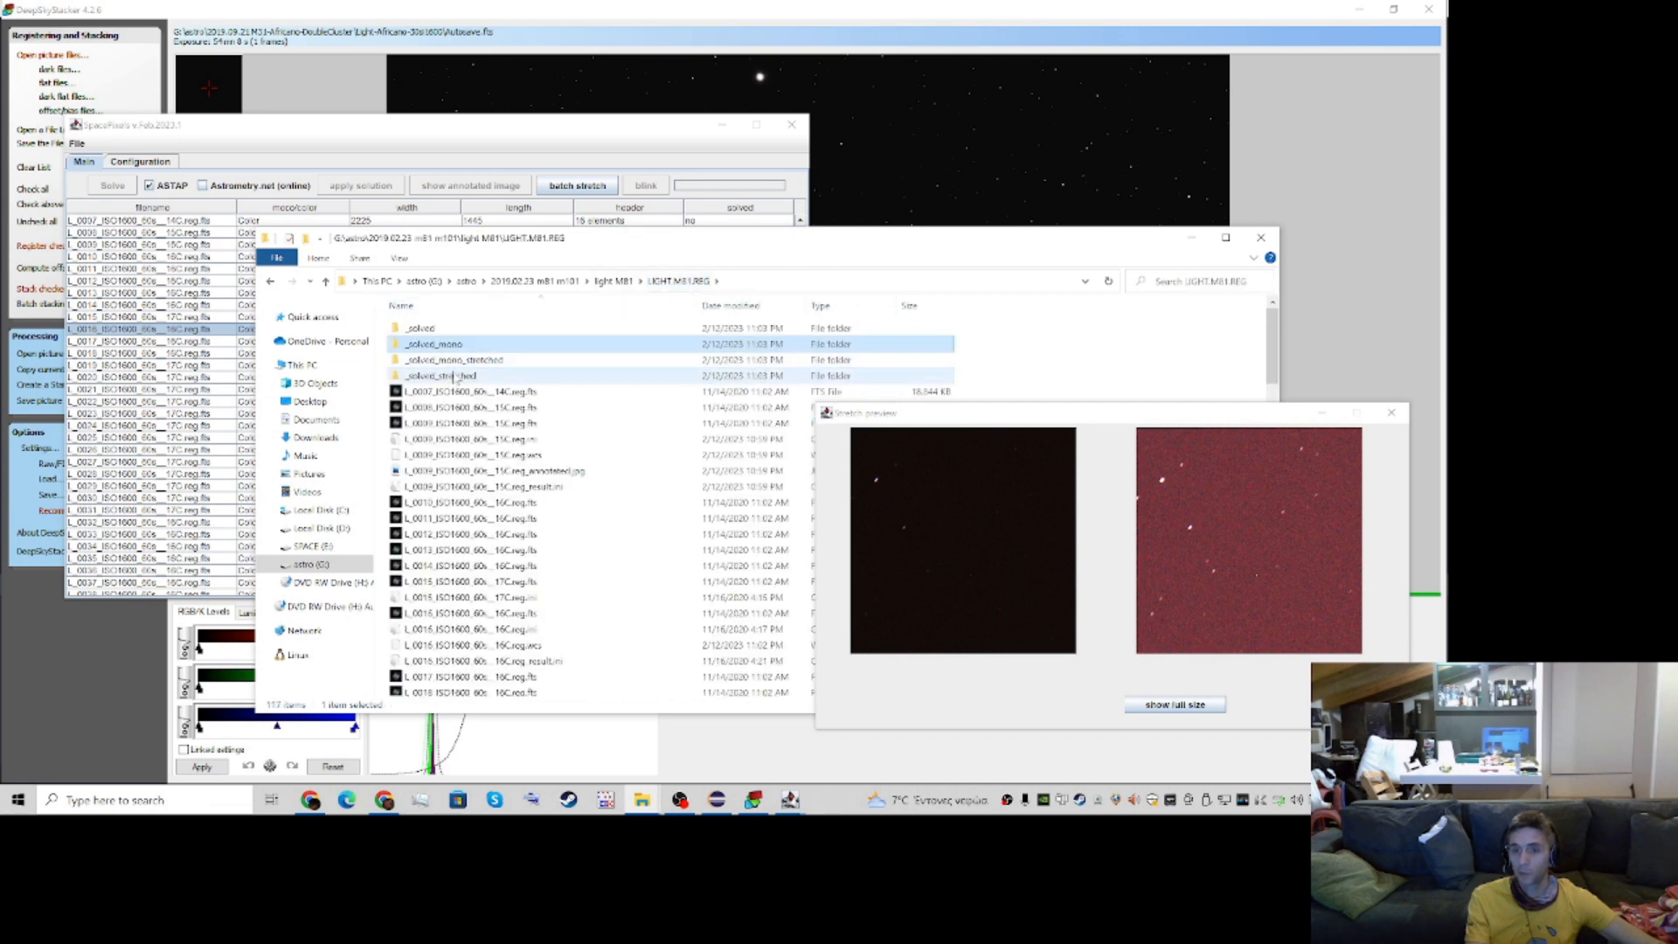
{"action": "double_click", "coordinate": [455, 360]}
{"action": "double_click", "coordinate": [453, 377]}
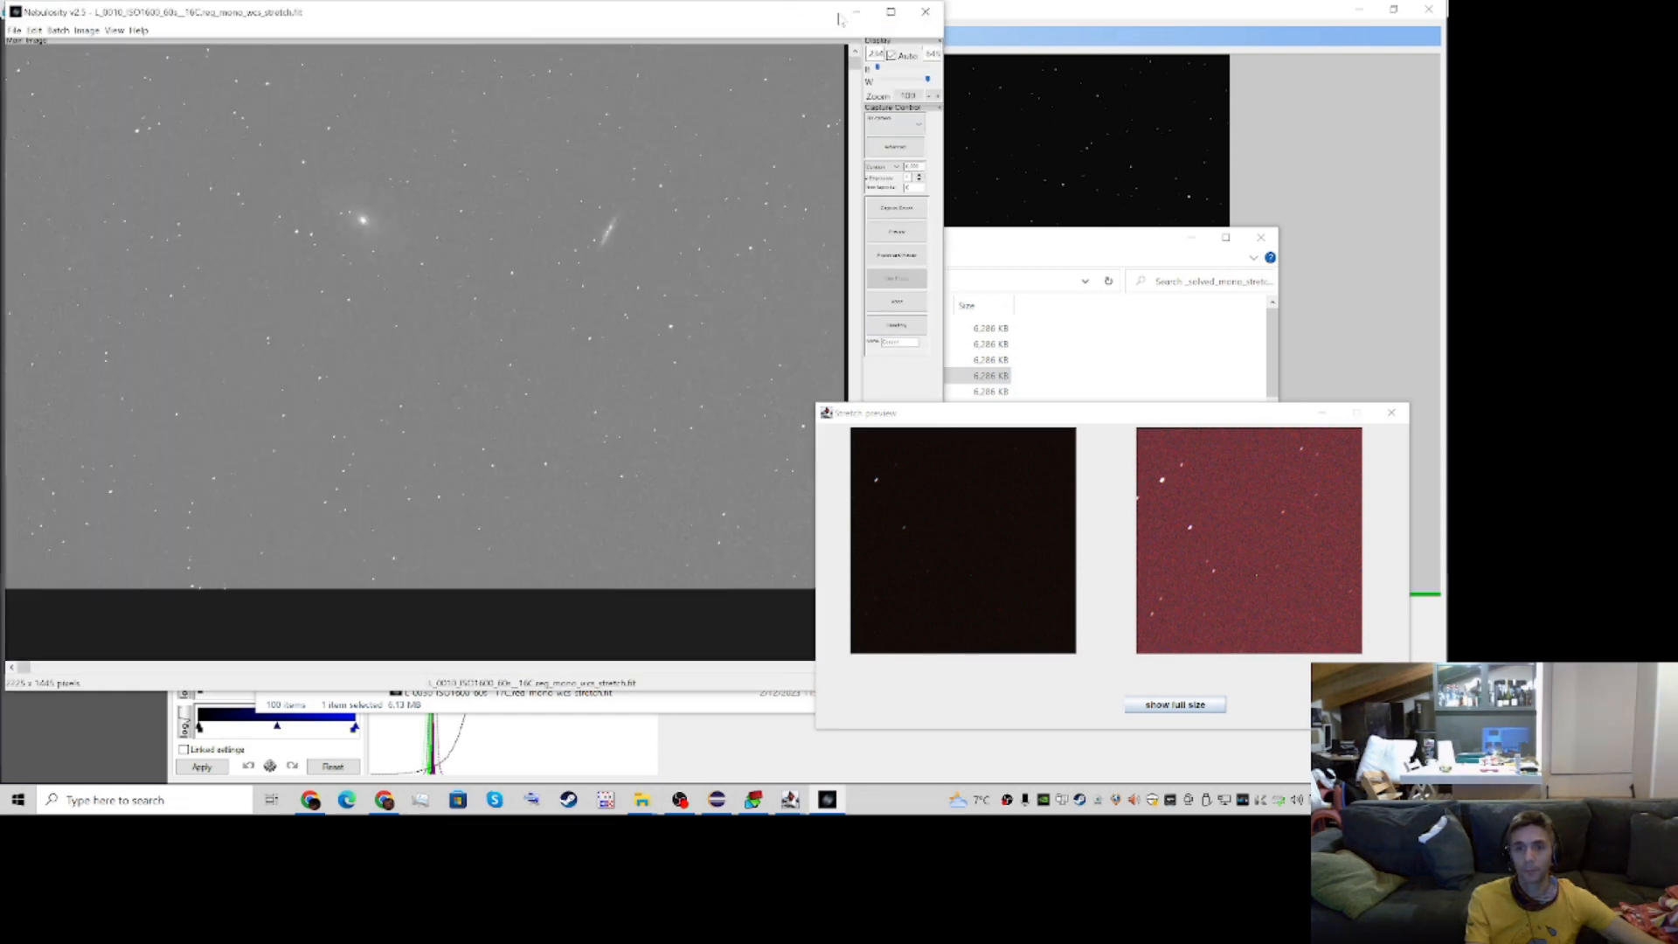
{"action": "left_click", "coordinate": [926, 11]}
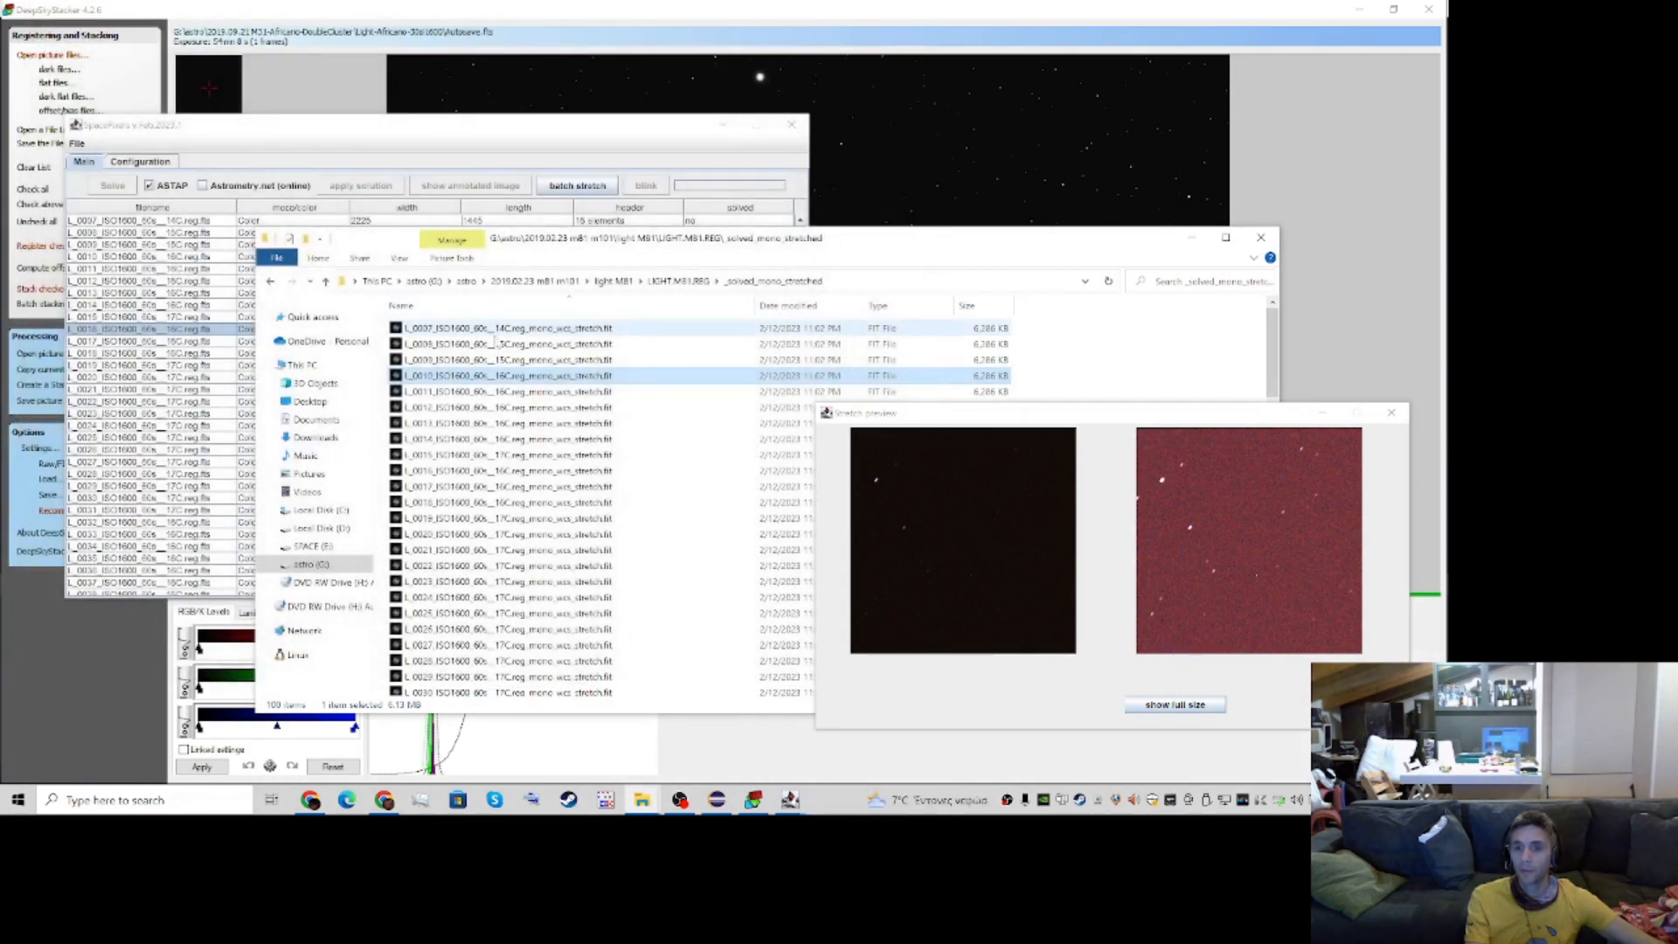
In SpacePixels, import the aligned FITS images from the reg folder under astro (G:), 2018.05.08 M101 CAT EYE INTEGRAL, INT lights
{"action": "left_click", "coordinate": [521, 131]}
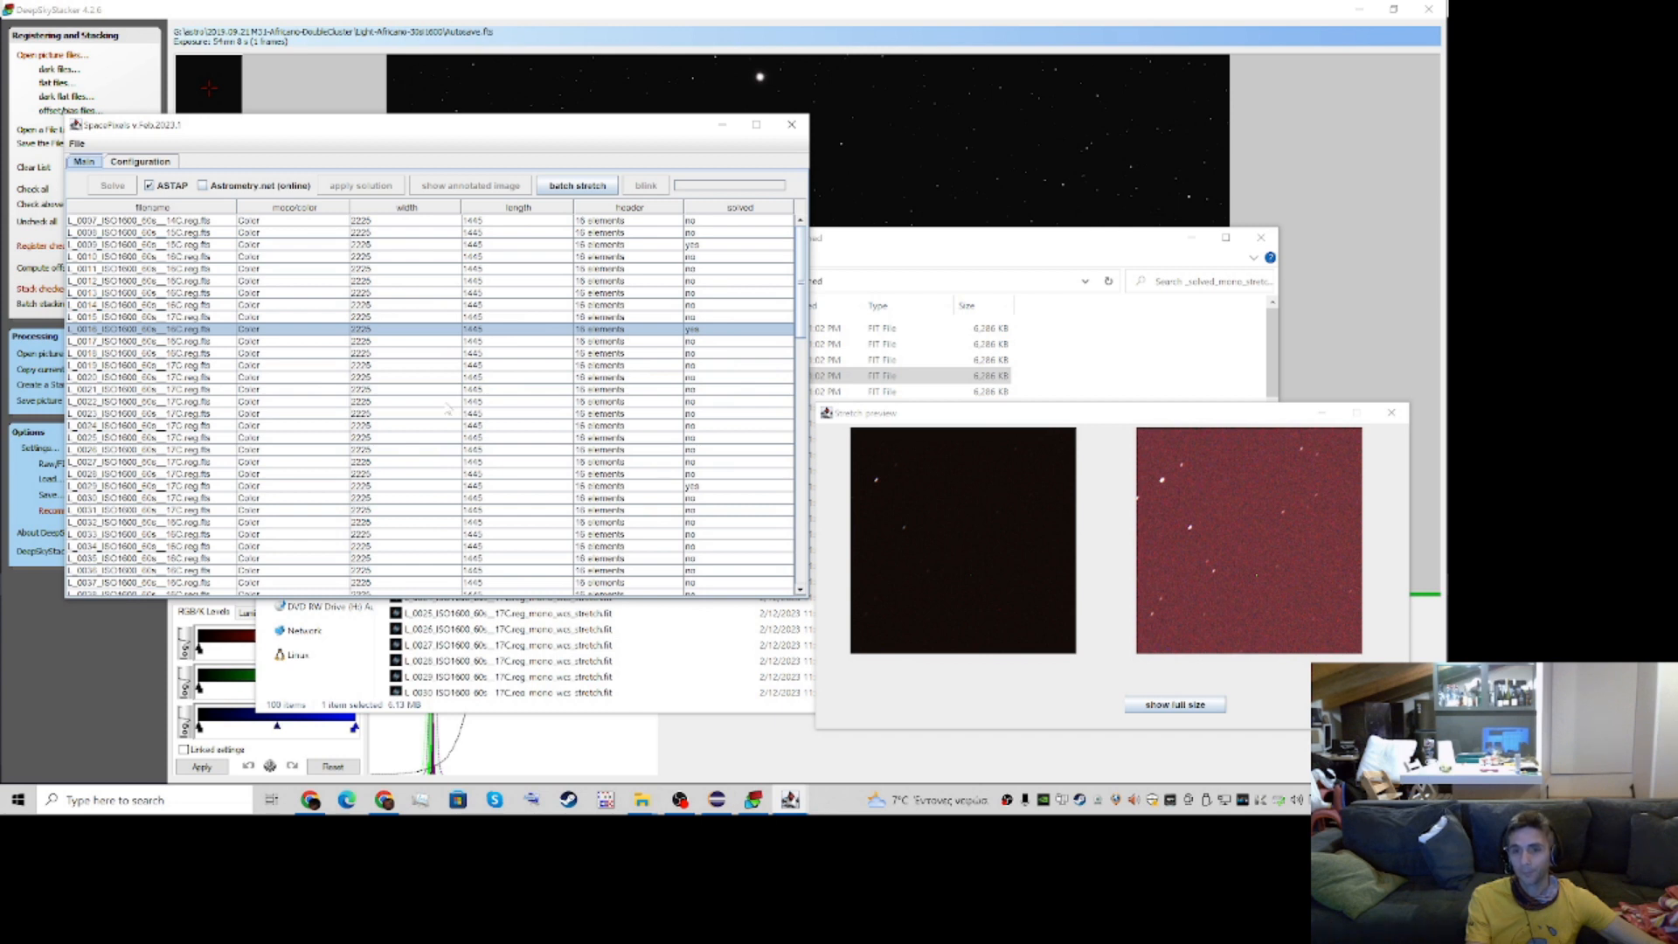
{"action": "left_click", "coordinate": [76, 144]}
{"action": "left_click", "coordinate": [89, 166]}
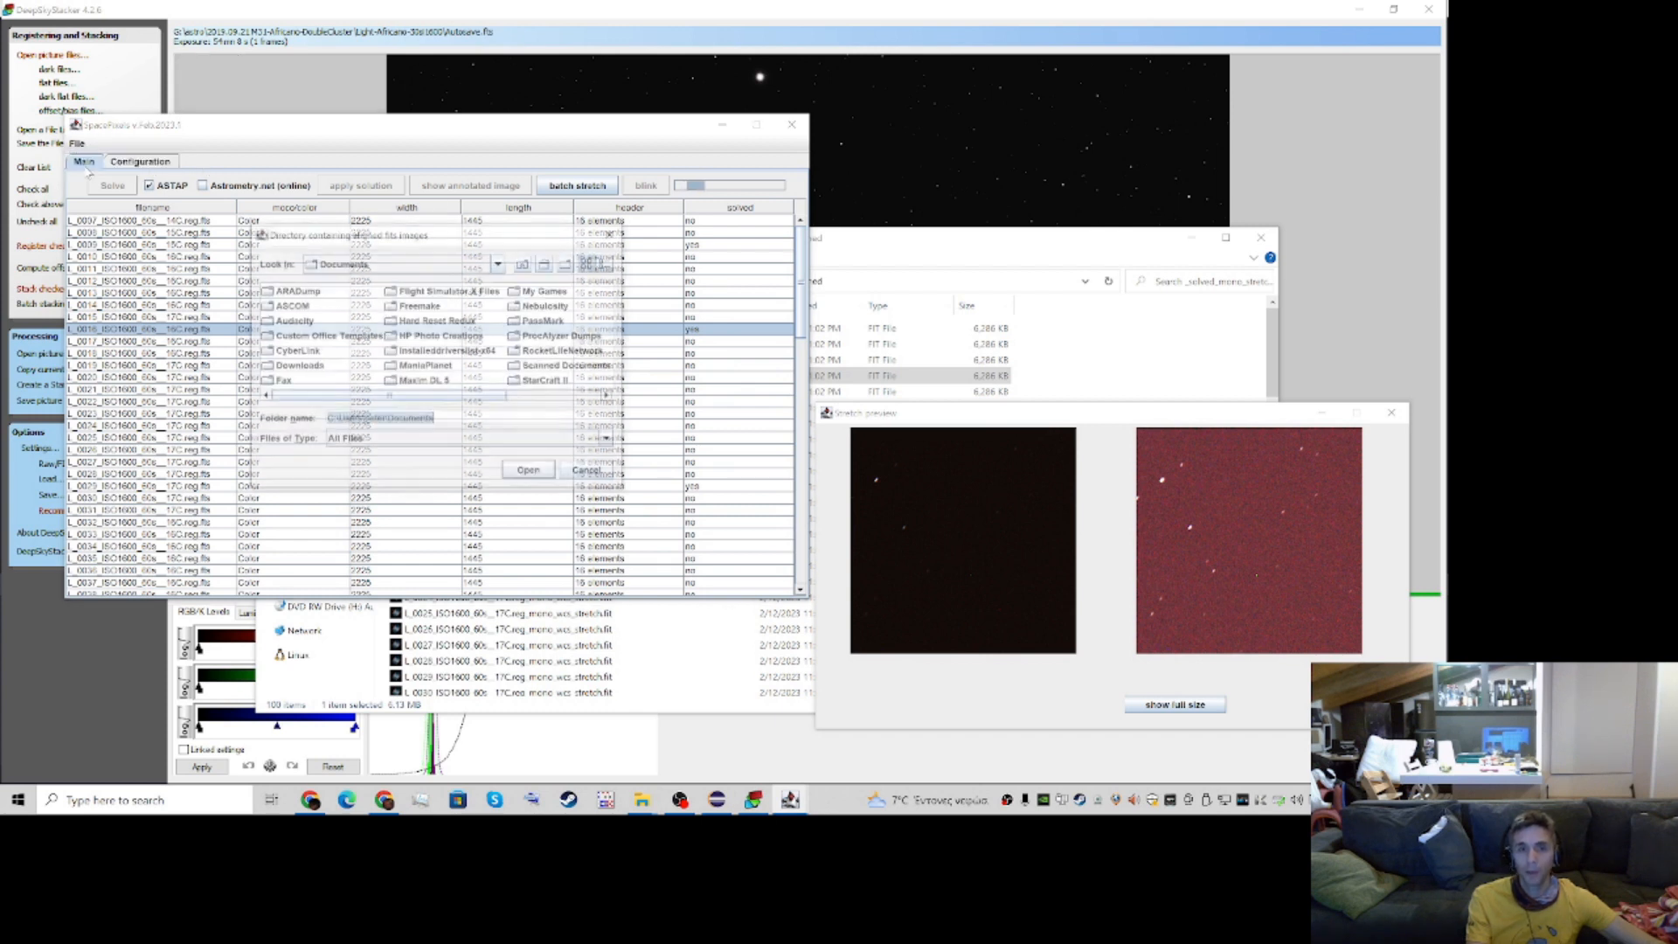
{"action": "left_click", "coordinate": [411, 263]}
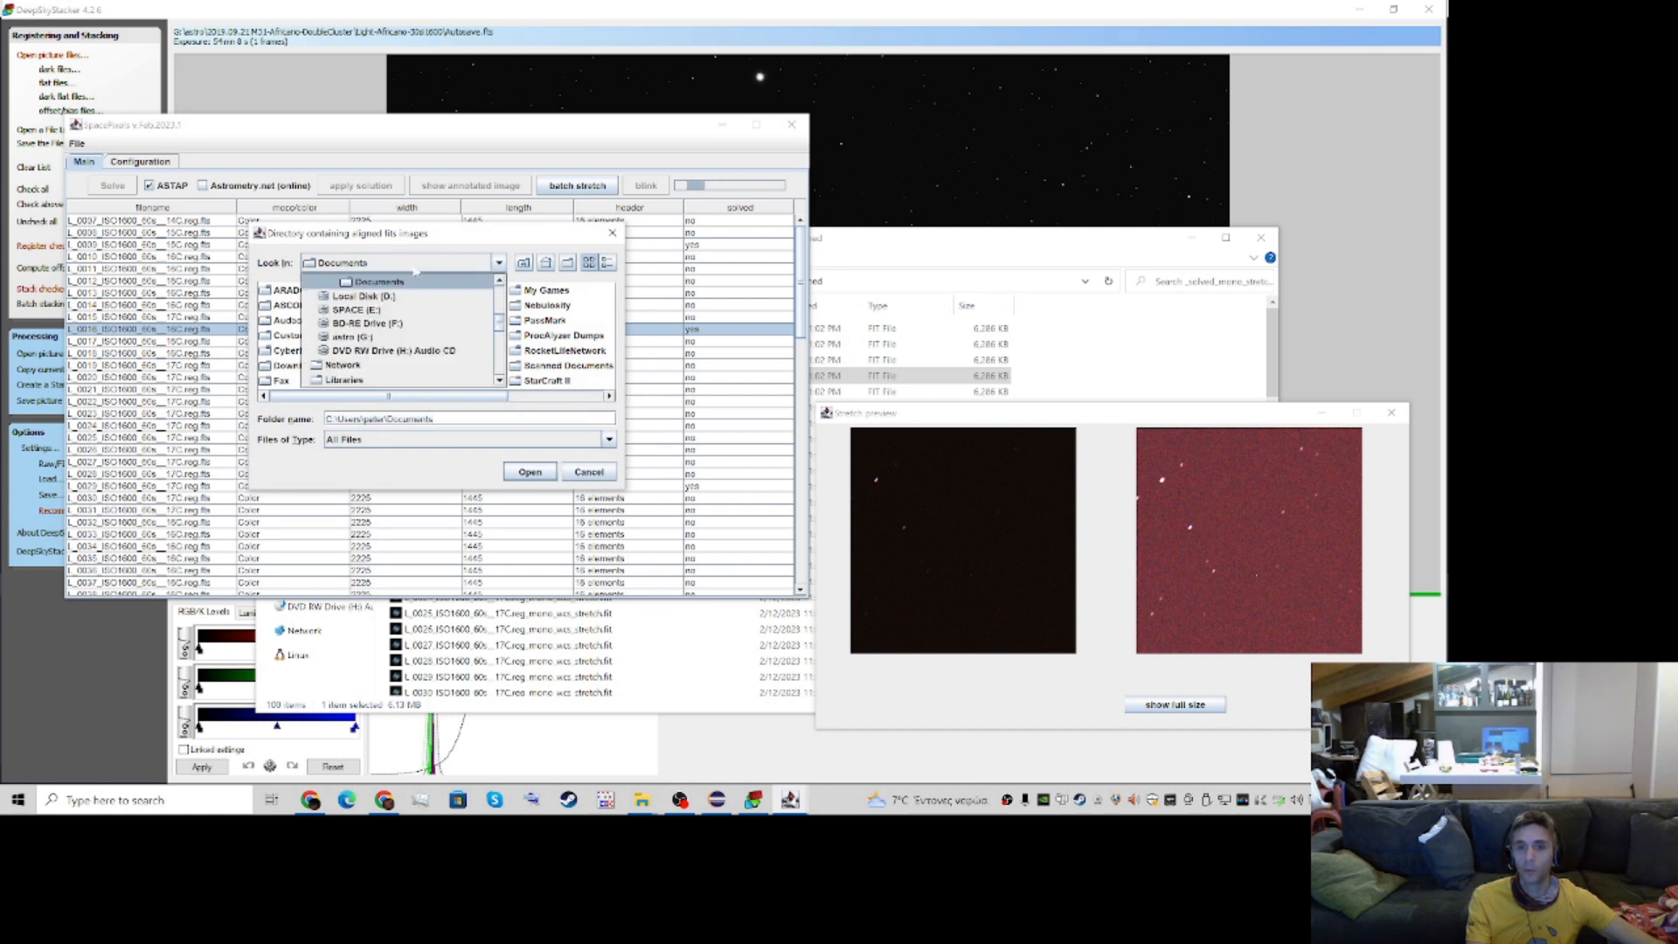
{"action": "left_click", "coordinate": [380, 338]}
{"action": "double_click", "coordinate": [286, 290]}
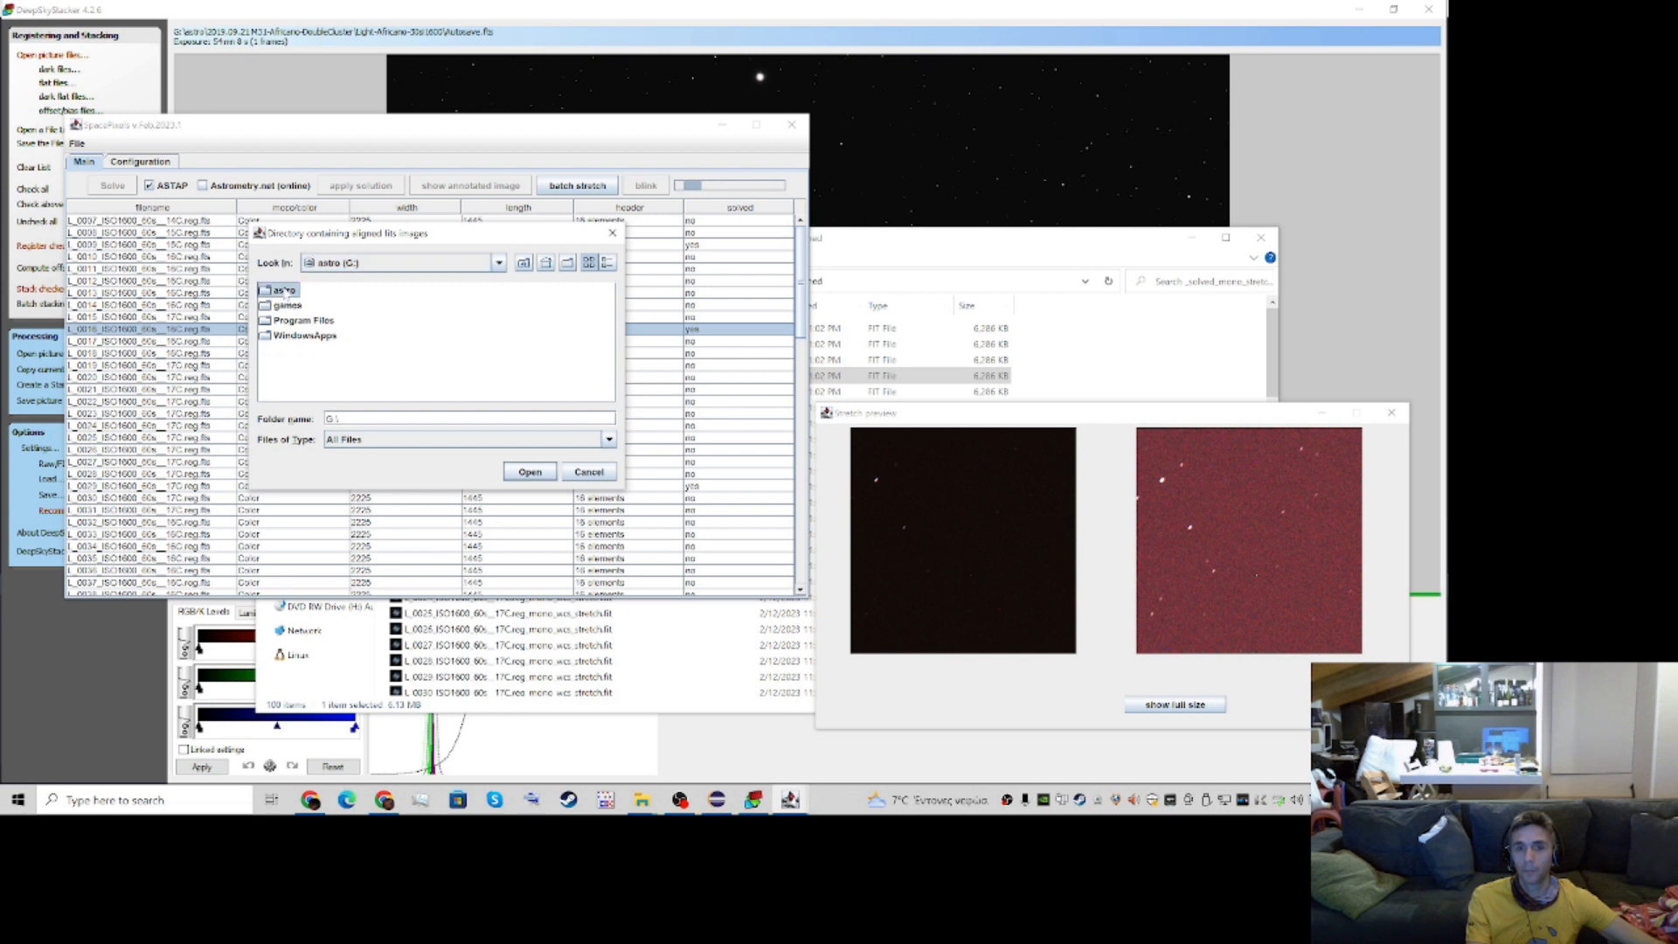
{"action": "double_click", "coordinate": [313, 292]}
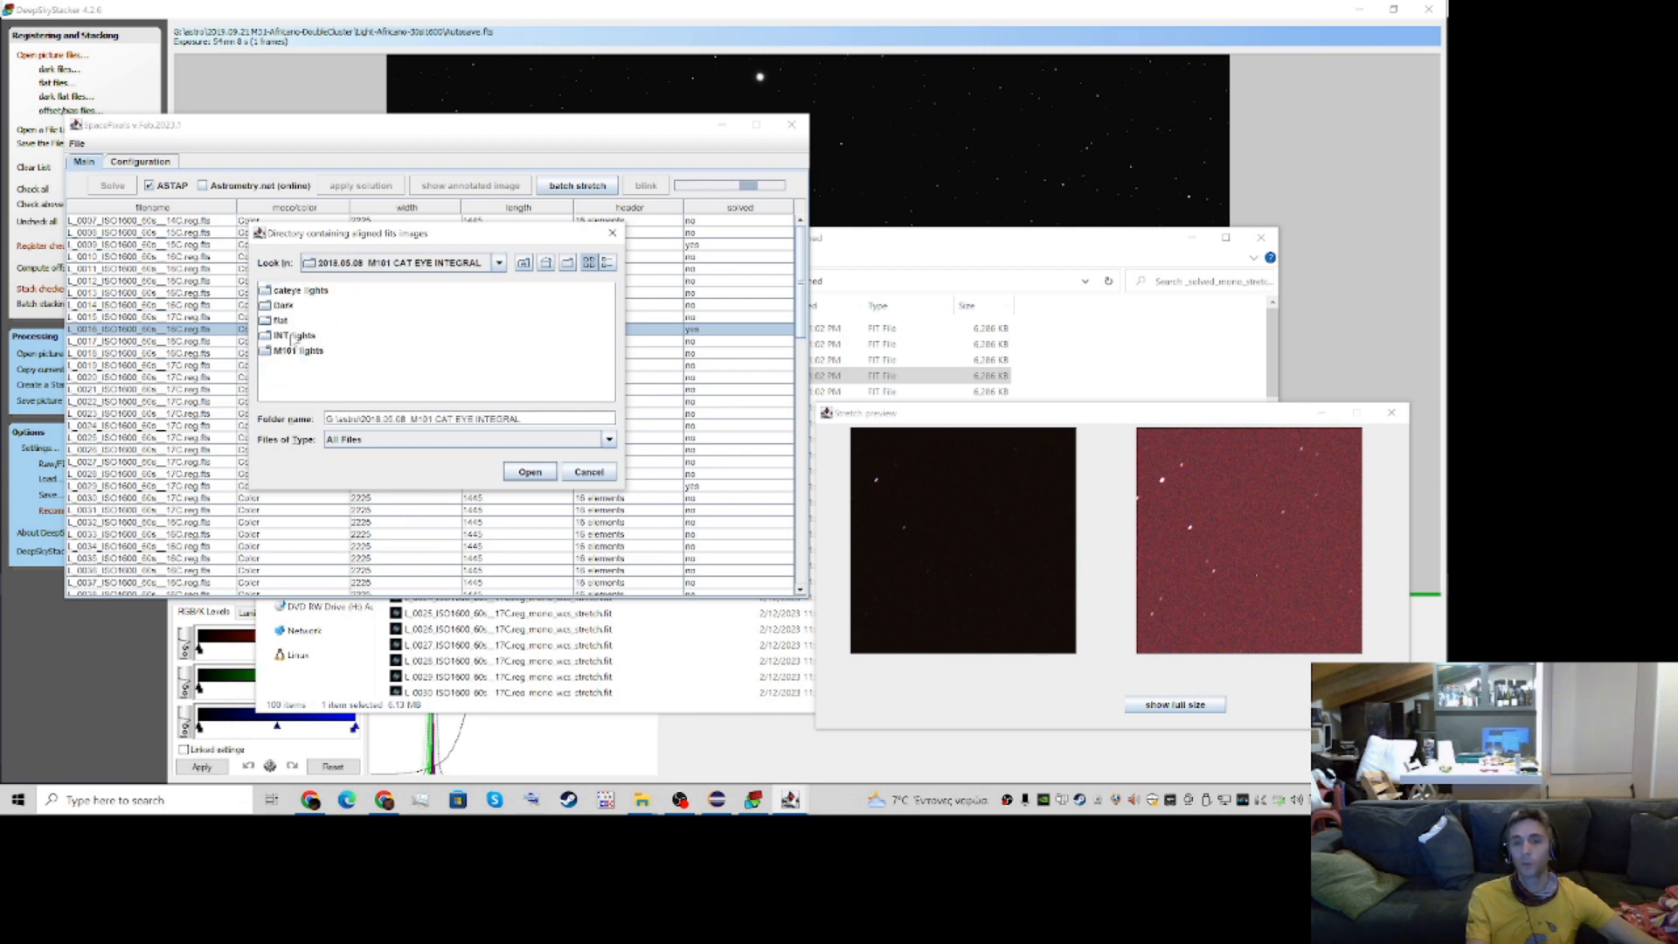
{"action": "double_click", "coordinate": [292, 337]}
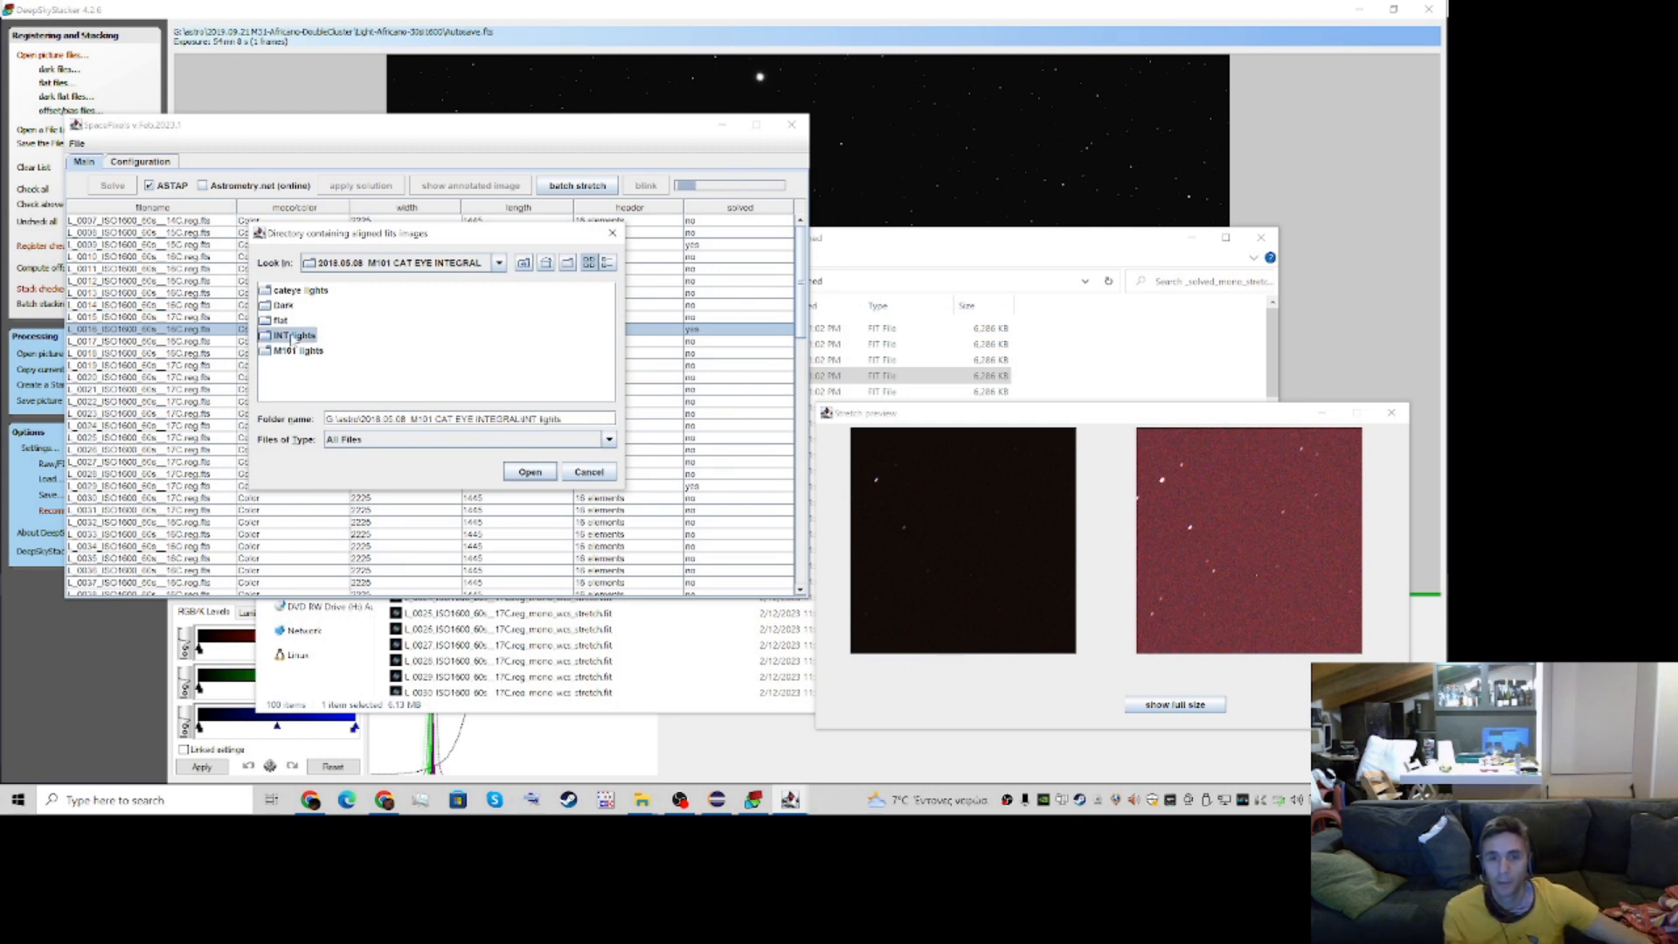
{"action": "left_click", "coordinate": [285, 296]}
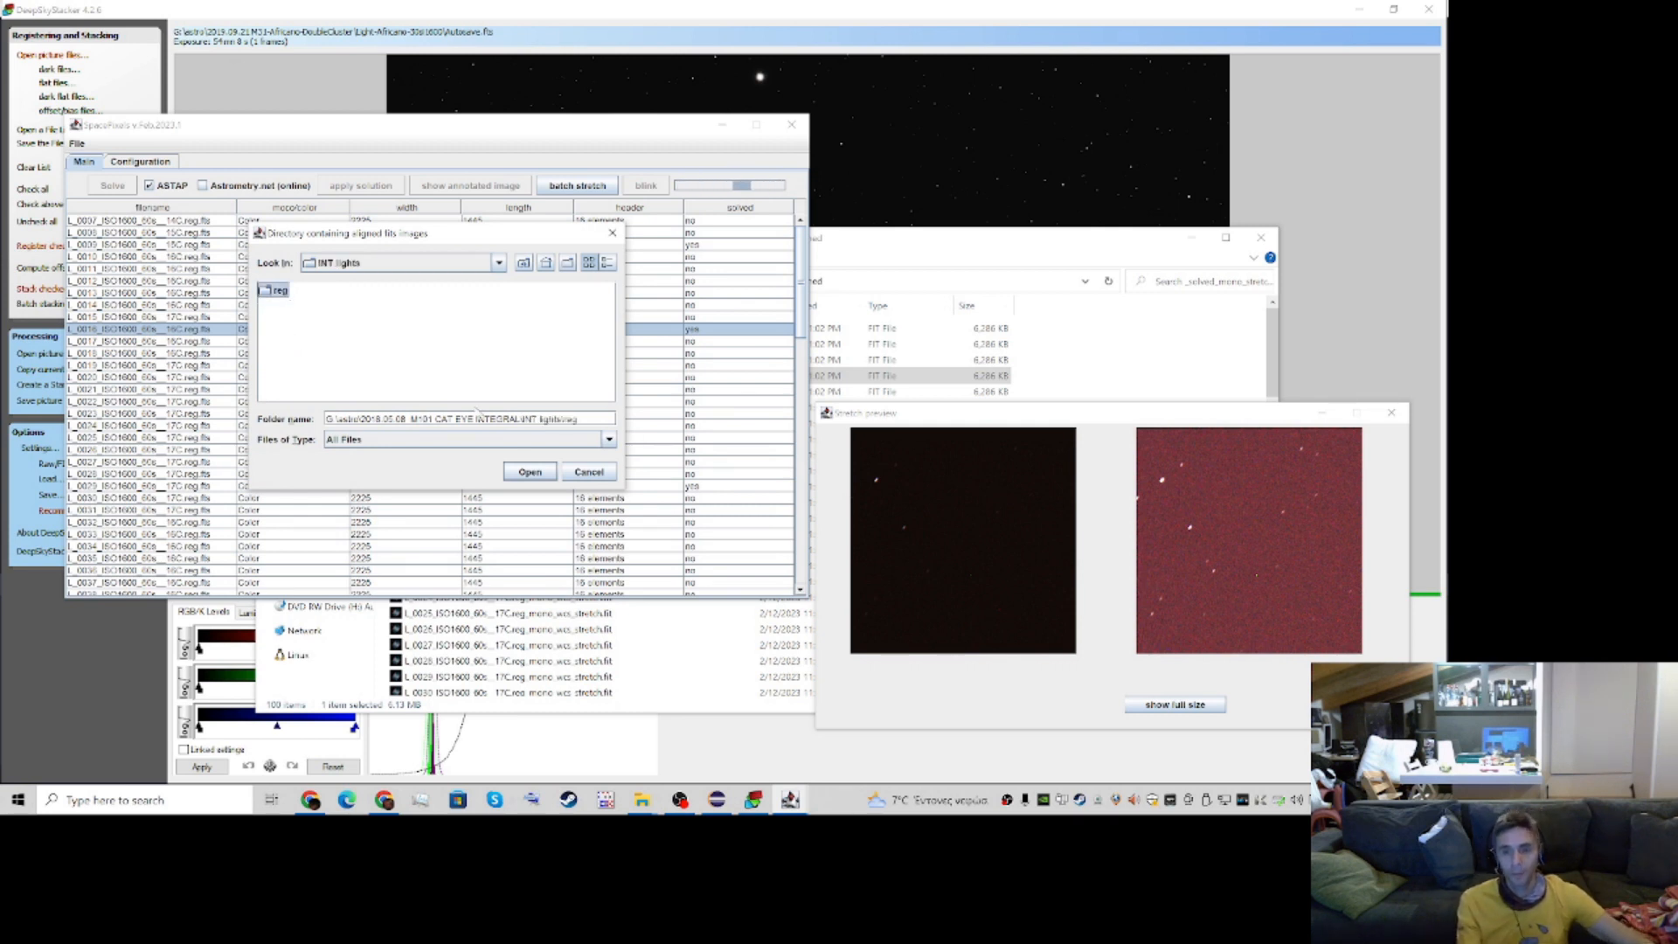
{"action": "left_click", "coordinate": [524, 474]}
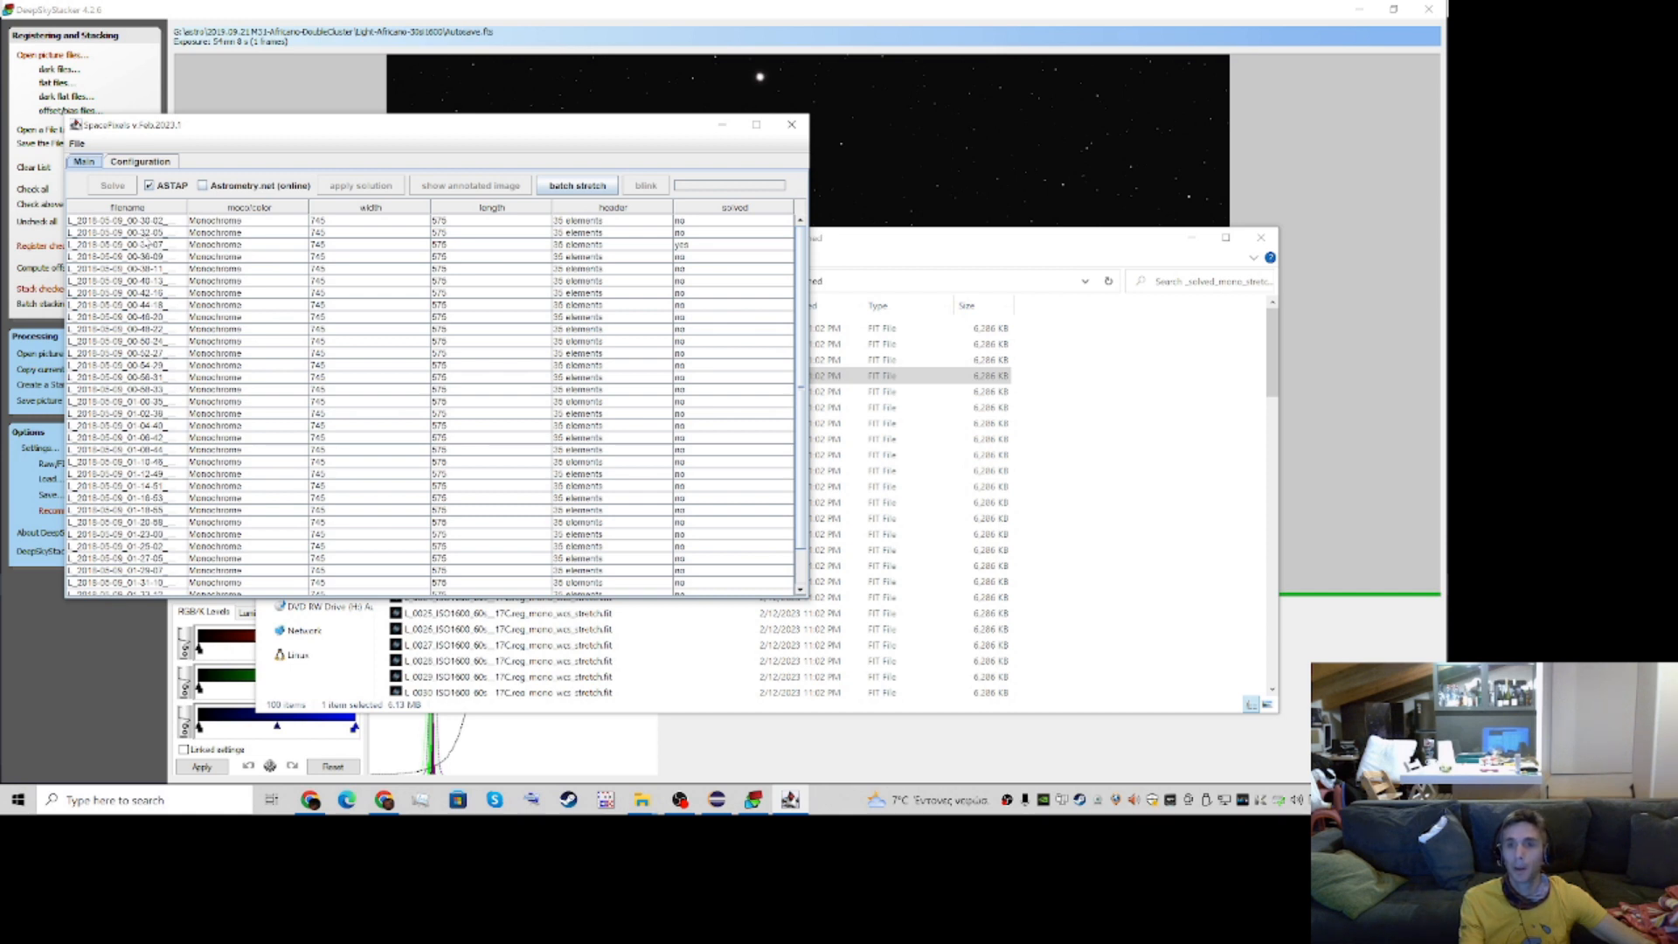
Select the solved 00-34-07 monochrome image, review the configuration, and return to the image list
{"action": "left_click", "coordinate": [149, 245]}
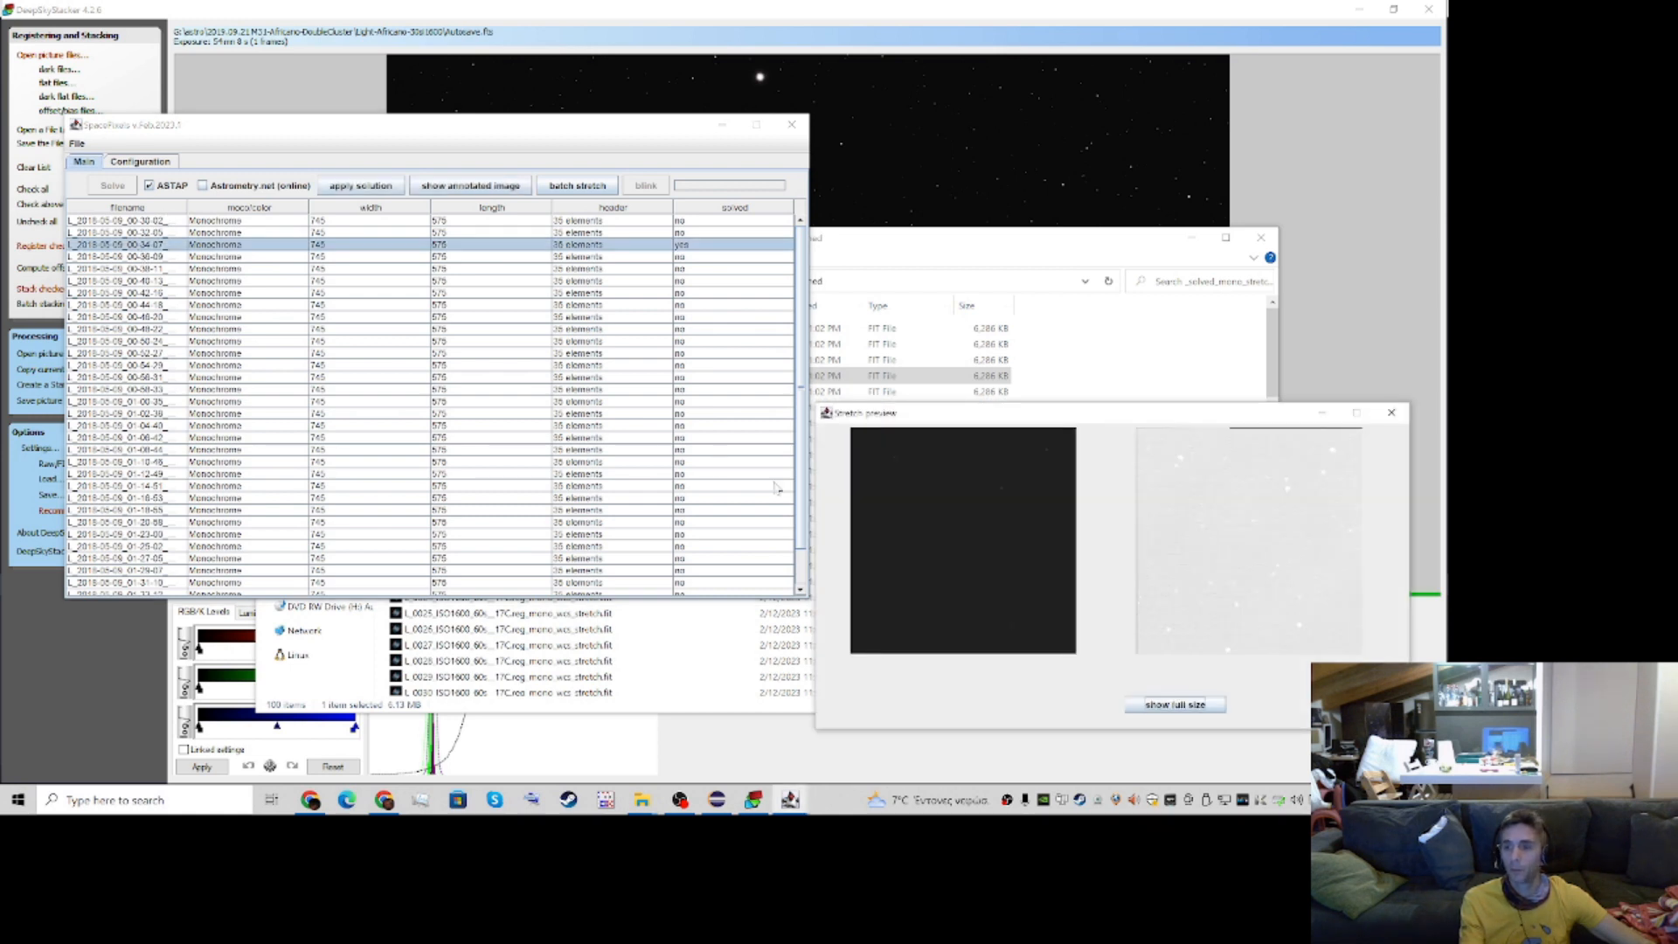
{"action": "left_click", "coordinate": [140, 161]}
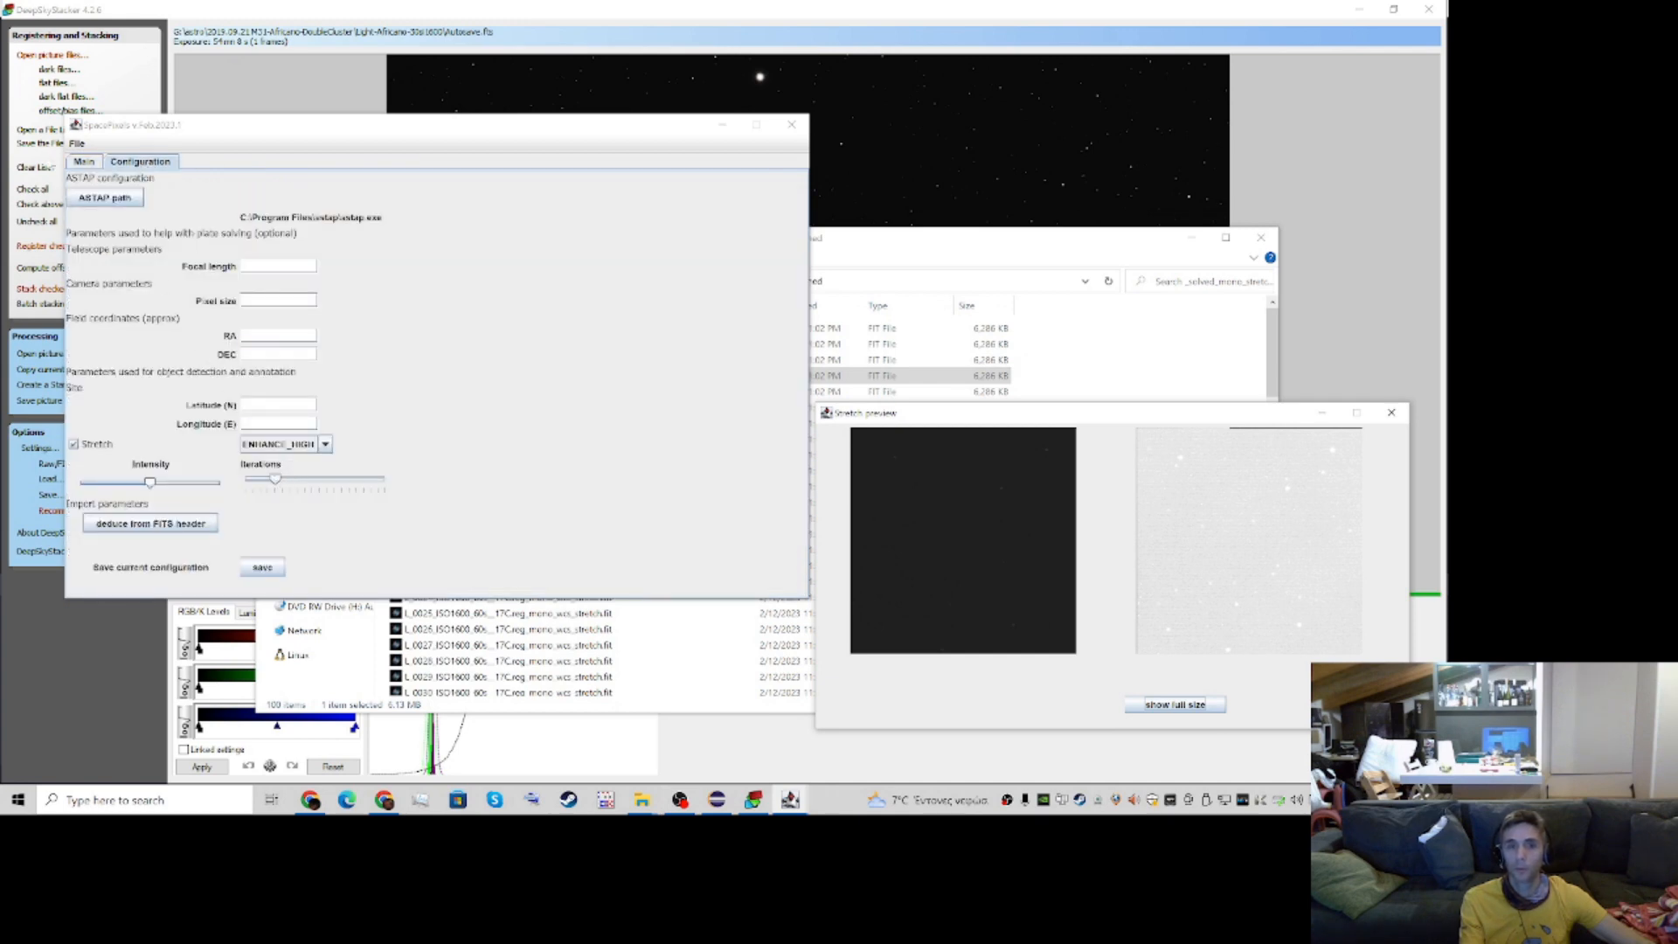
{"action": "left_click", "coordinate": [83, 162]}
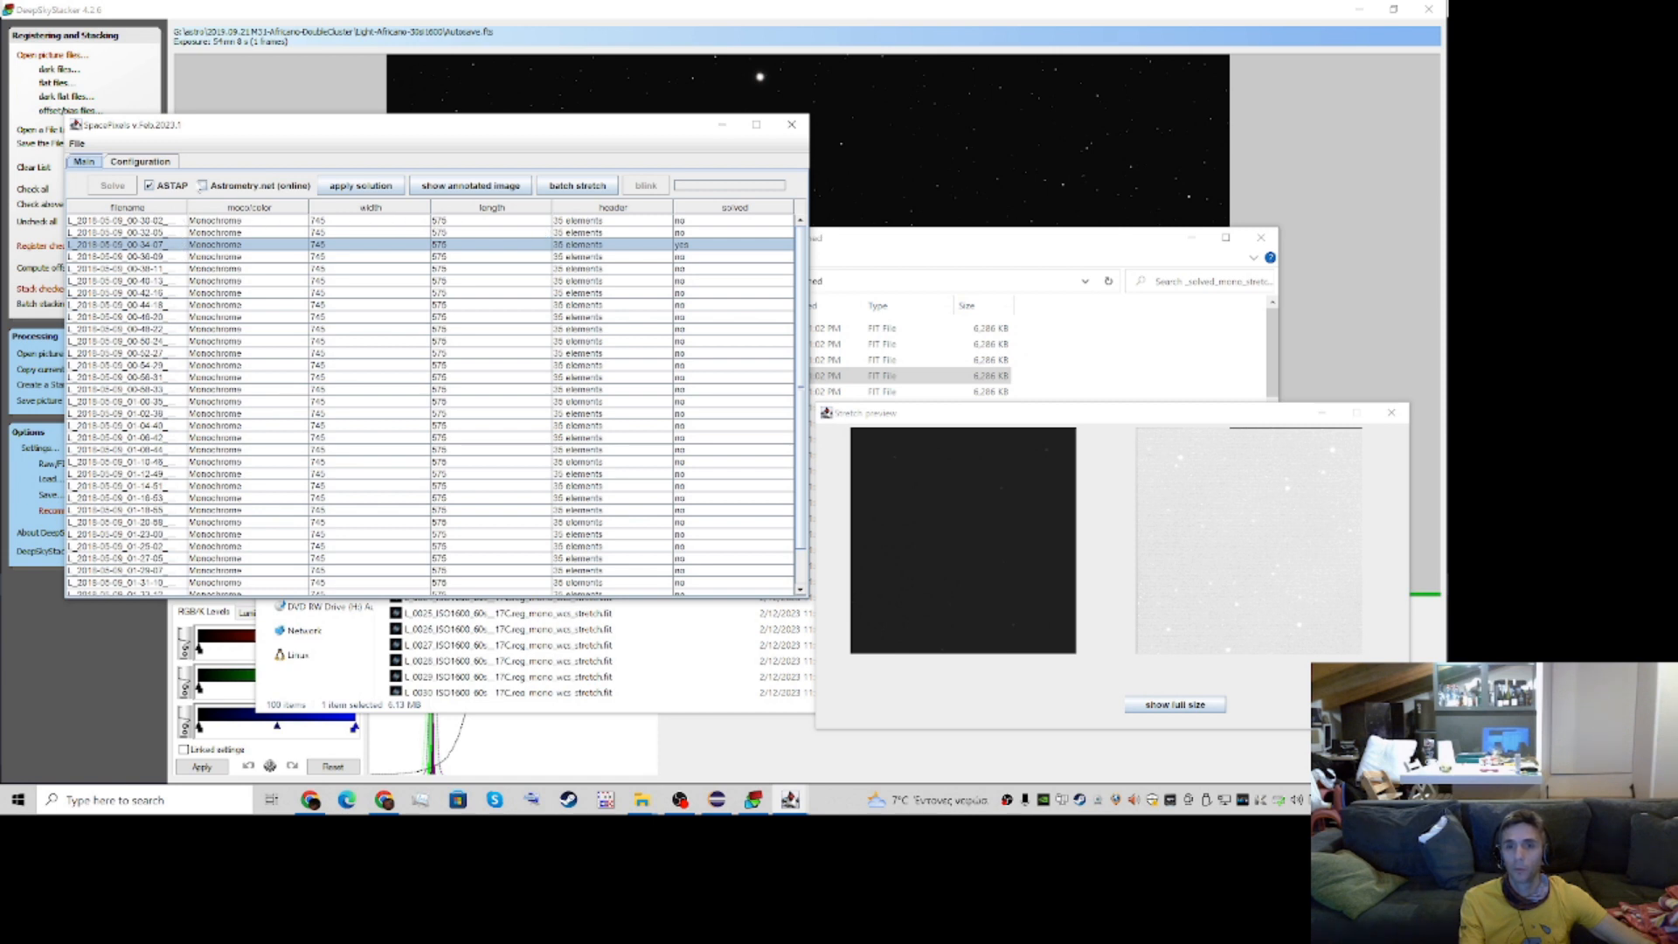
Reduce the stretch iterations and intensity, and show the preview full size with the image's upper-left area visible
{"action": "left_click", "coordinate": [140, 161]}
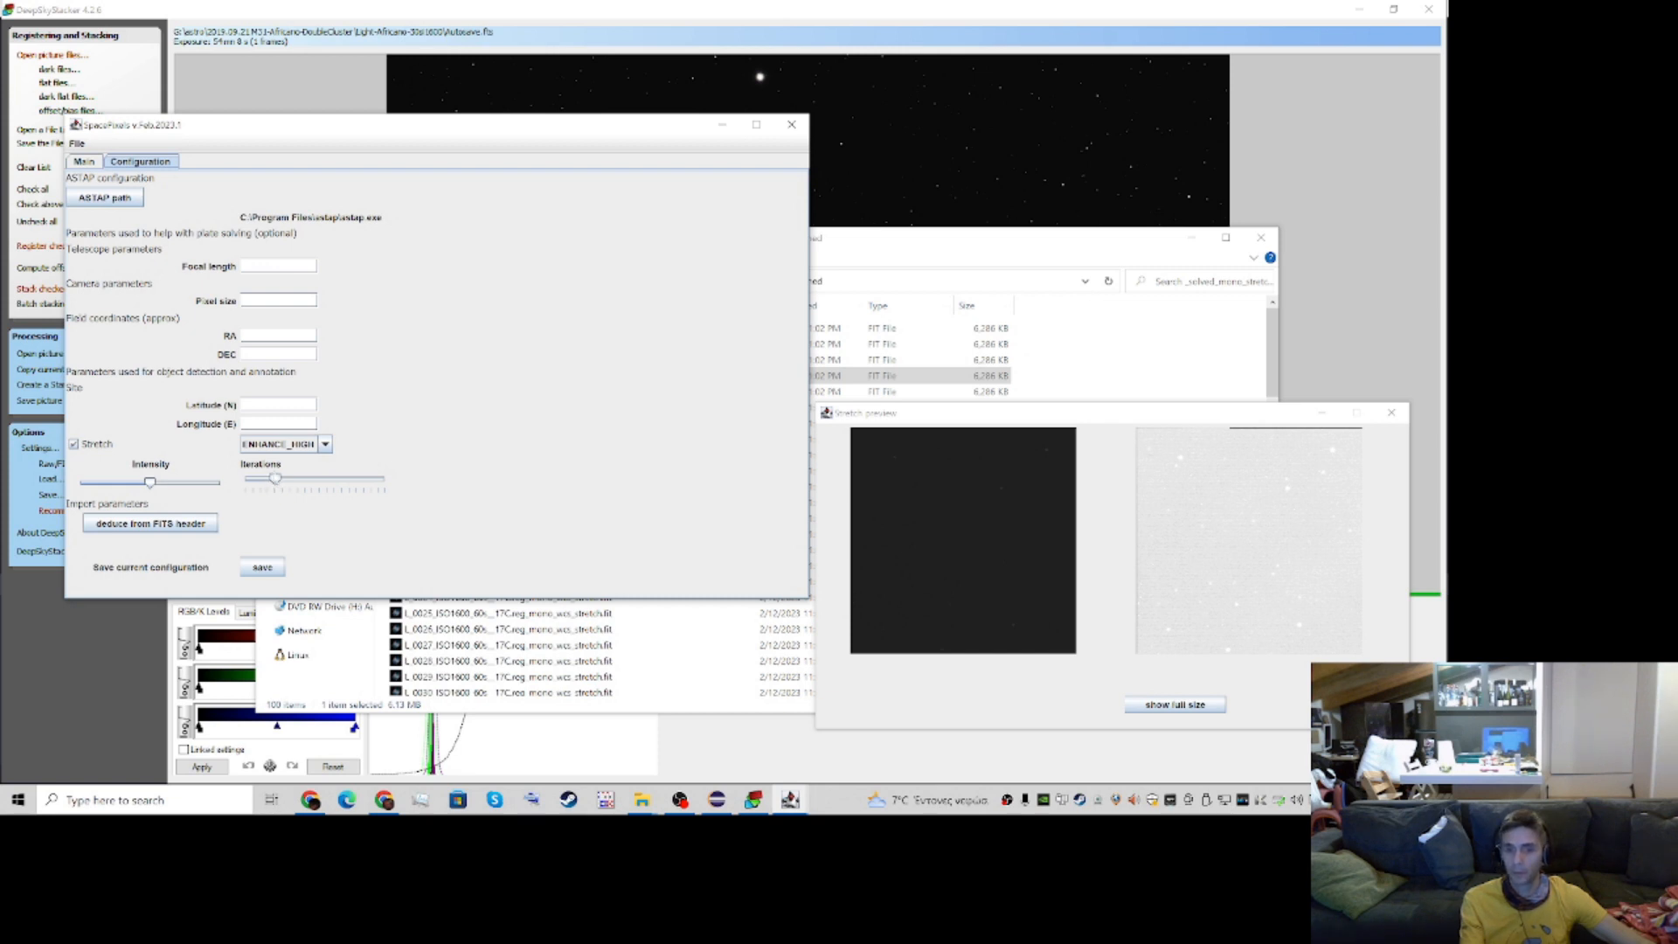
{"action": "left_click_drag", "start_coordinate": [276, 485], "coordinate": [270, 481]}
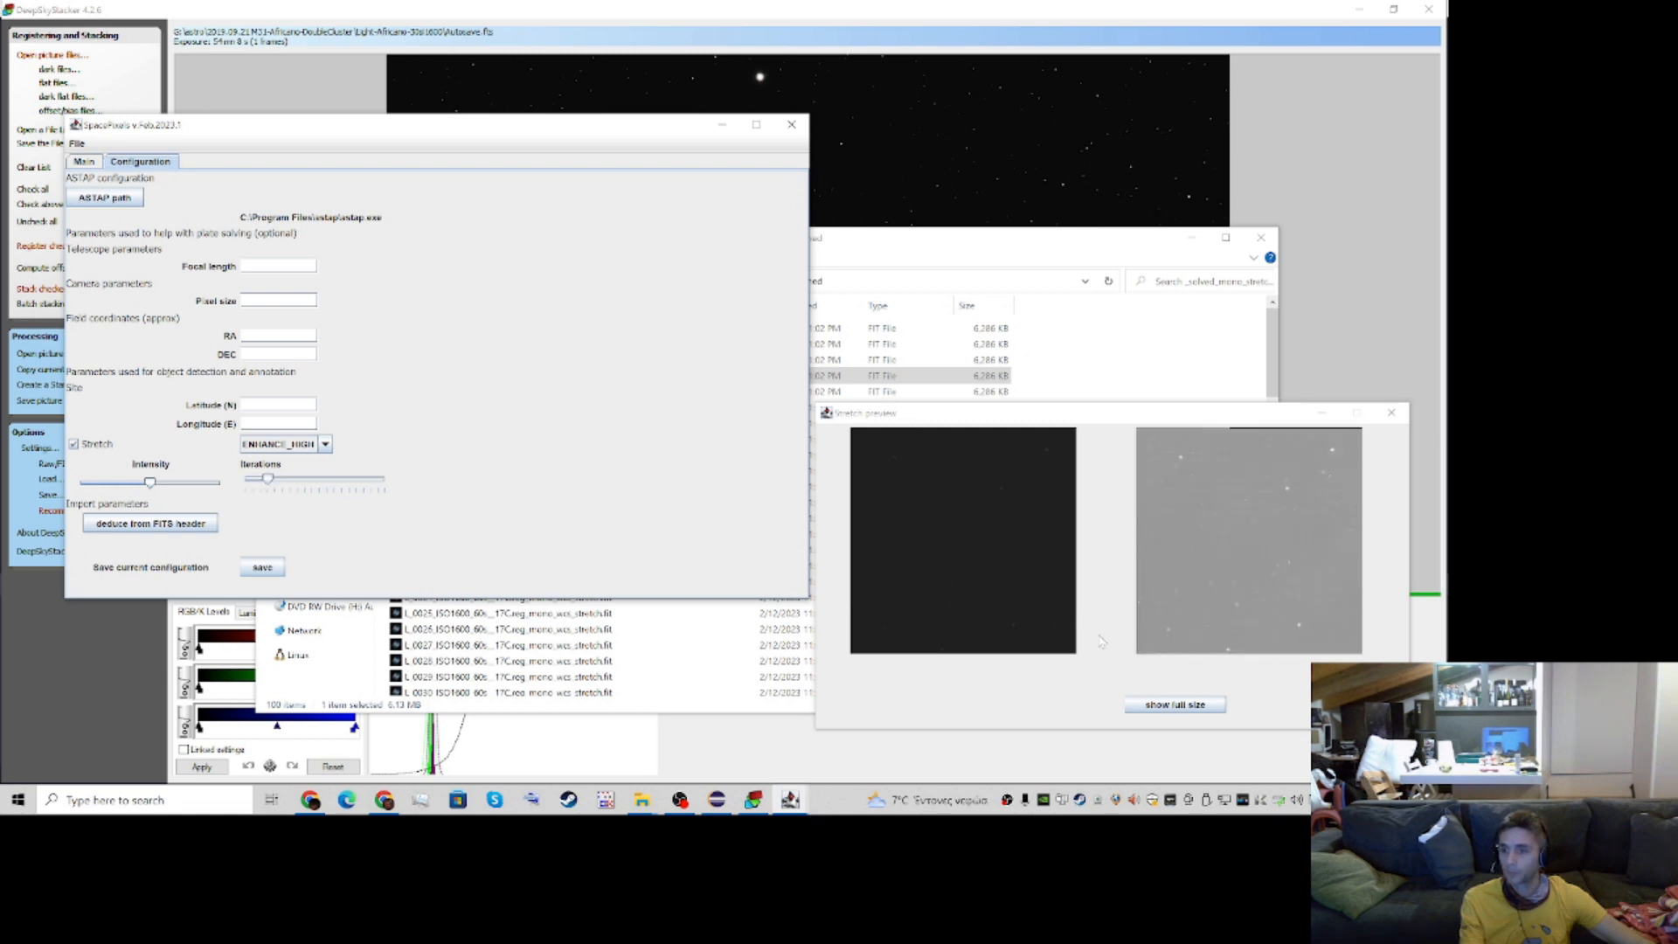
{"action": "left_click", "coordinate": [1201, 703]}
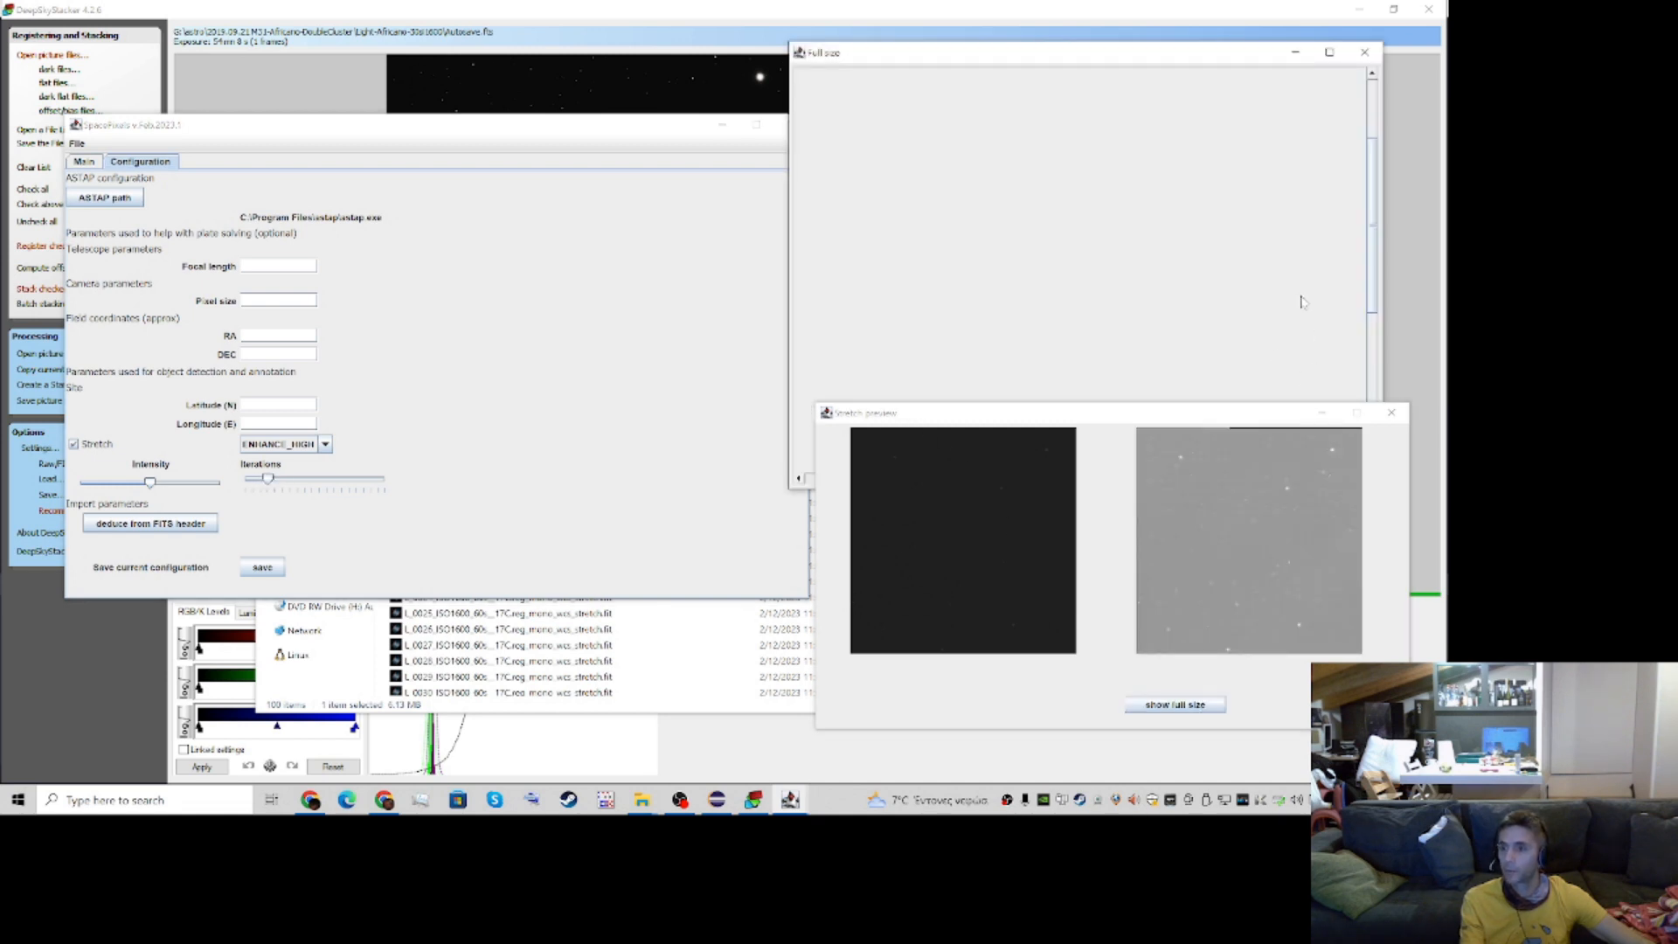
{"action": "left_click_drag", "start_coordinate": [1217, 416], "coordinate": [1195, 488]}
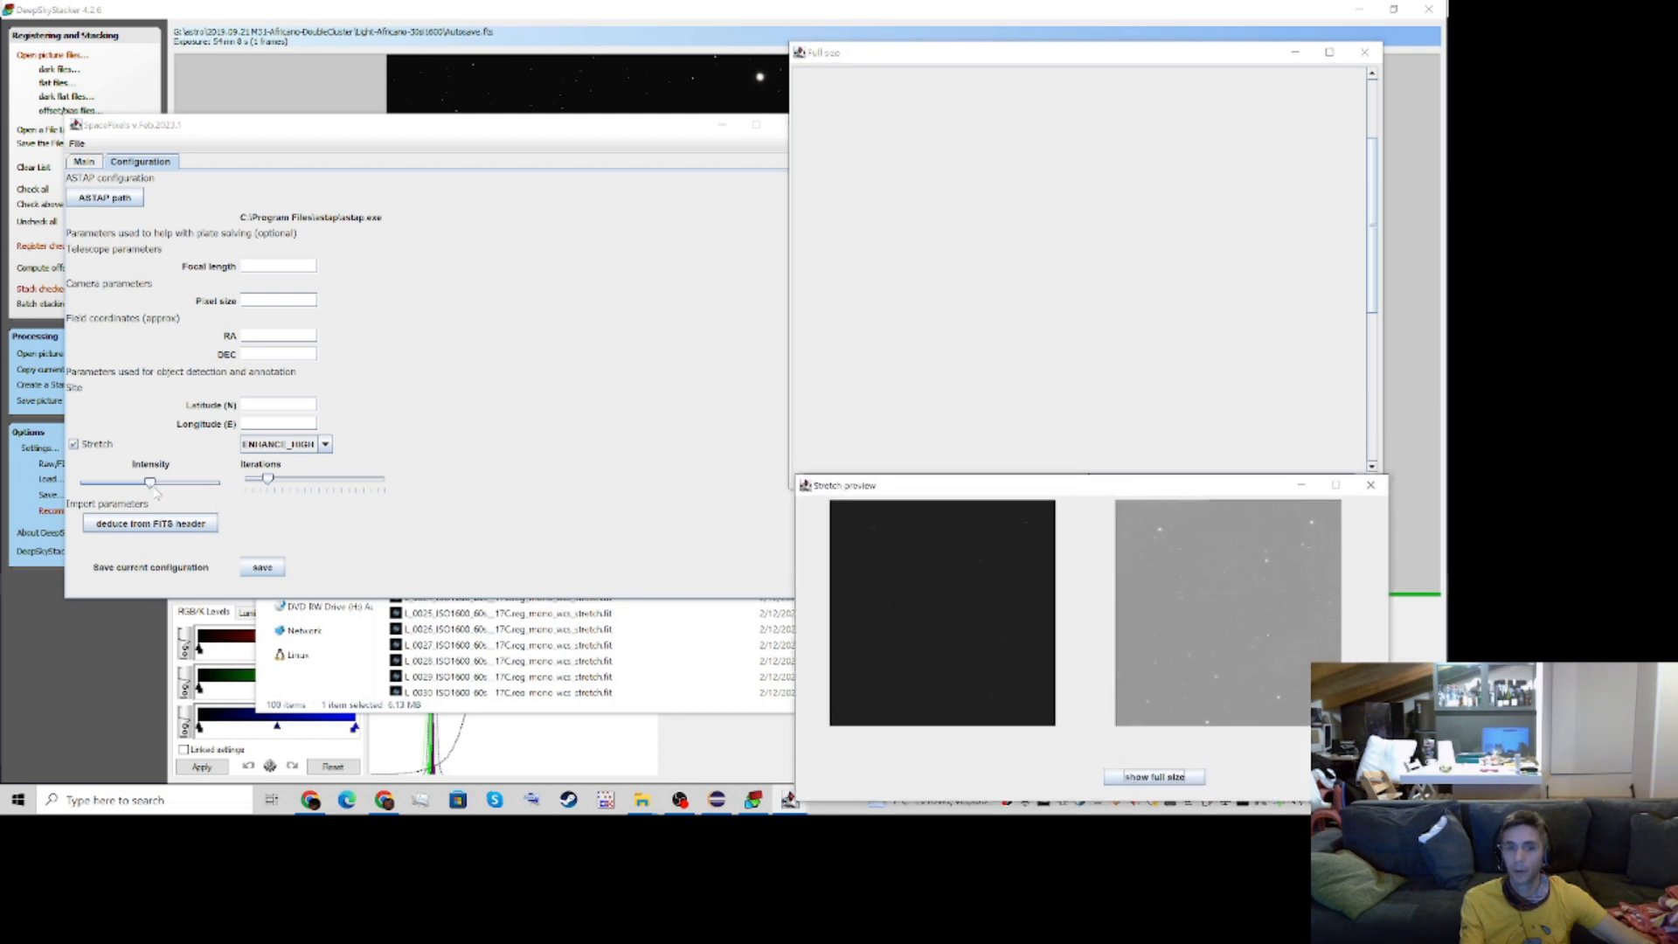
{"action": "left_click_drag", "start_coordinate": [154, 489], "coordinate": [114, 489]}
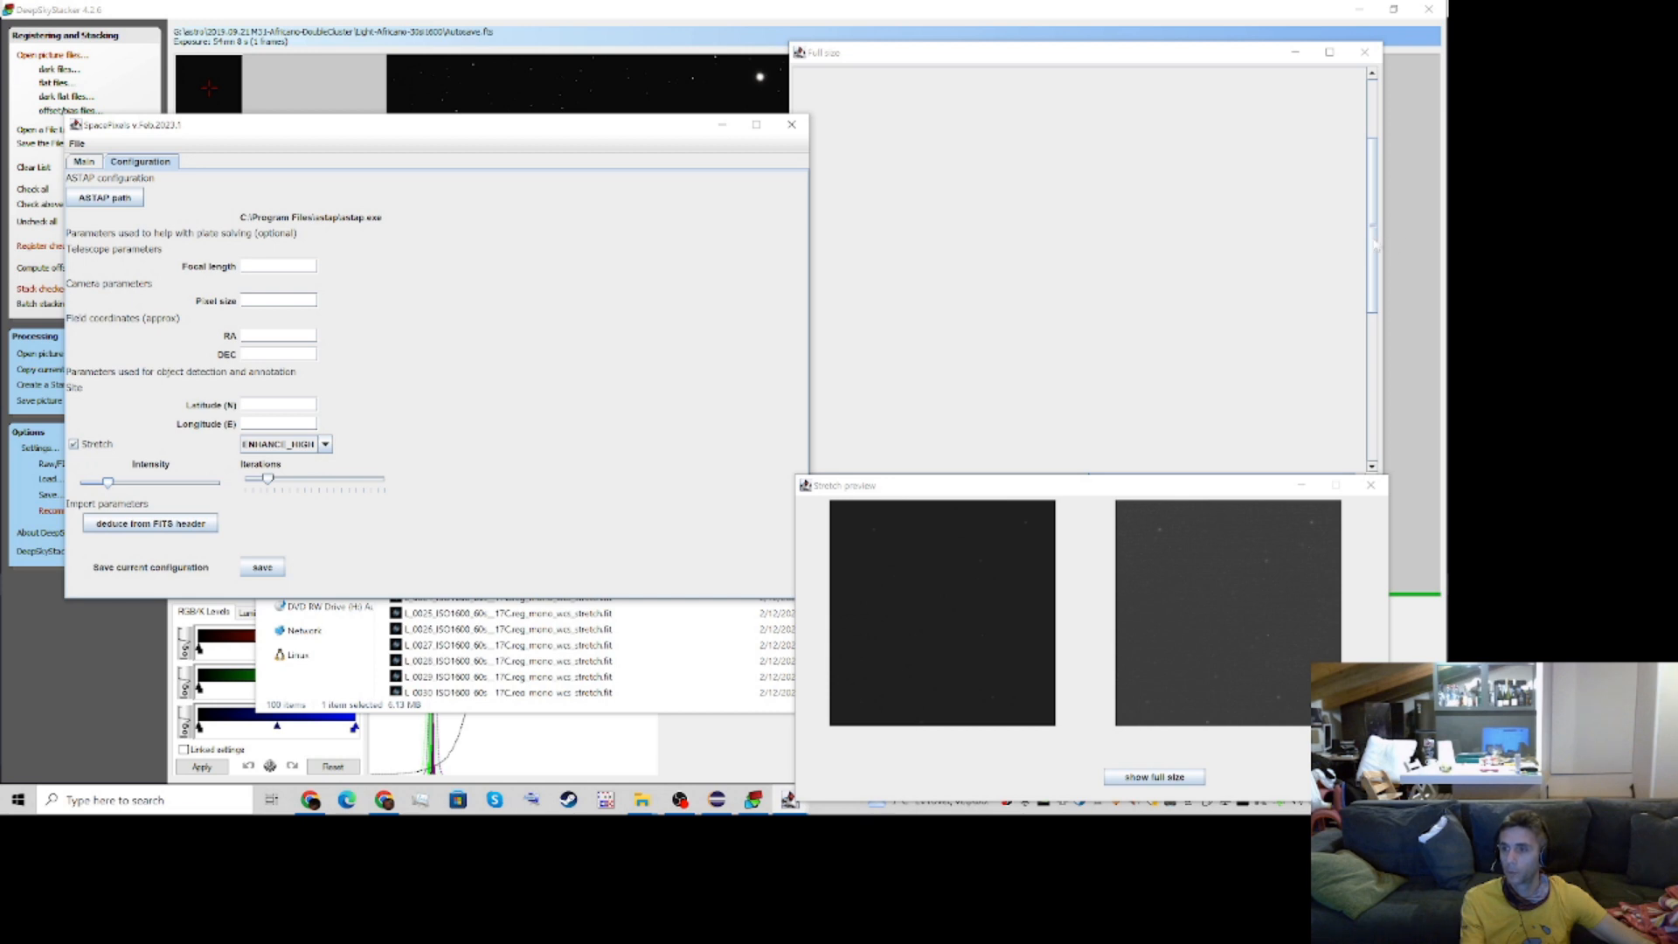
{"action": "left_click_drag", "start_coordinate": [1375, 245], "coordinate": [1364, 126]}
{"action": "left_click_drag", "start_coordinate": [1119, 477], "coordinate": [1110, 568]}
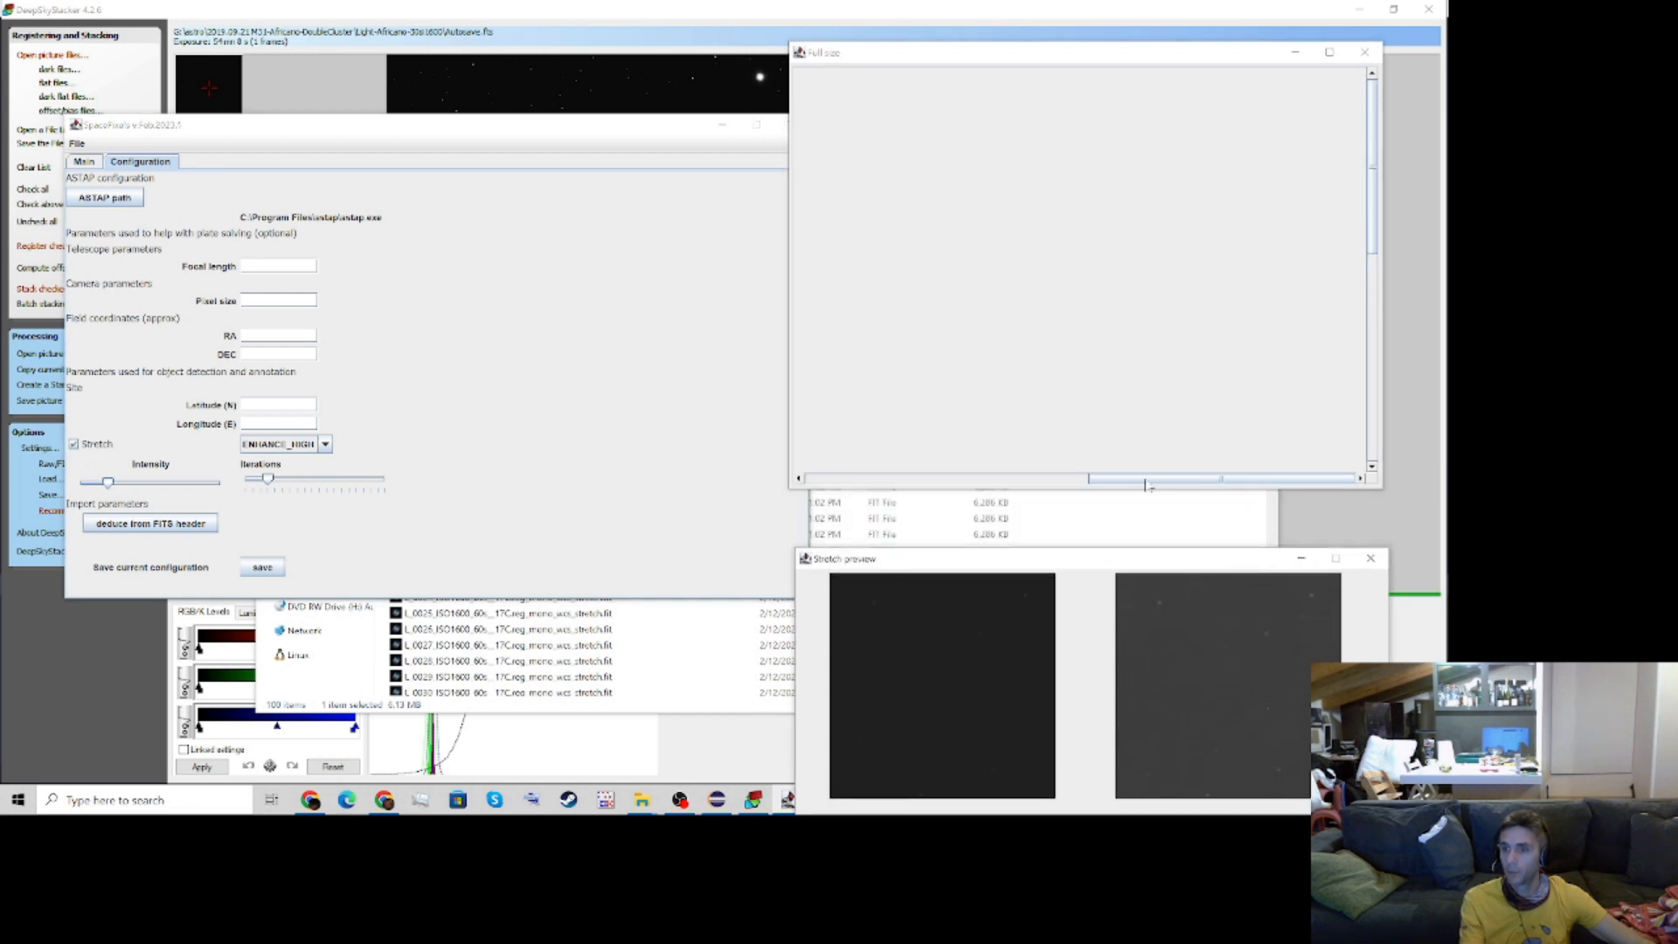
{"action": "left_click_drag", "start_coordinate": [1146, 481], "coordinate": [814, 448]}
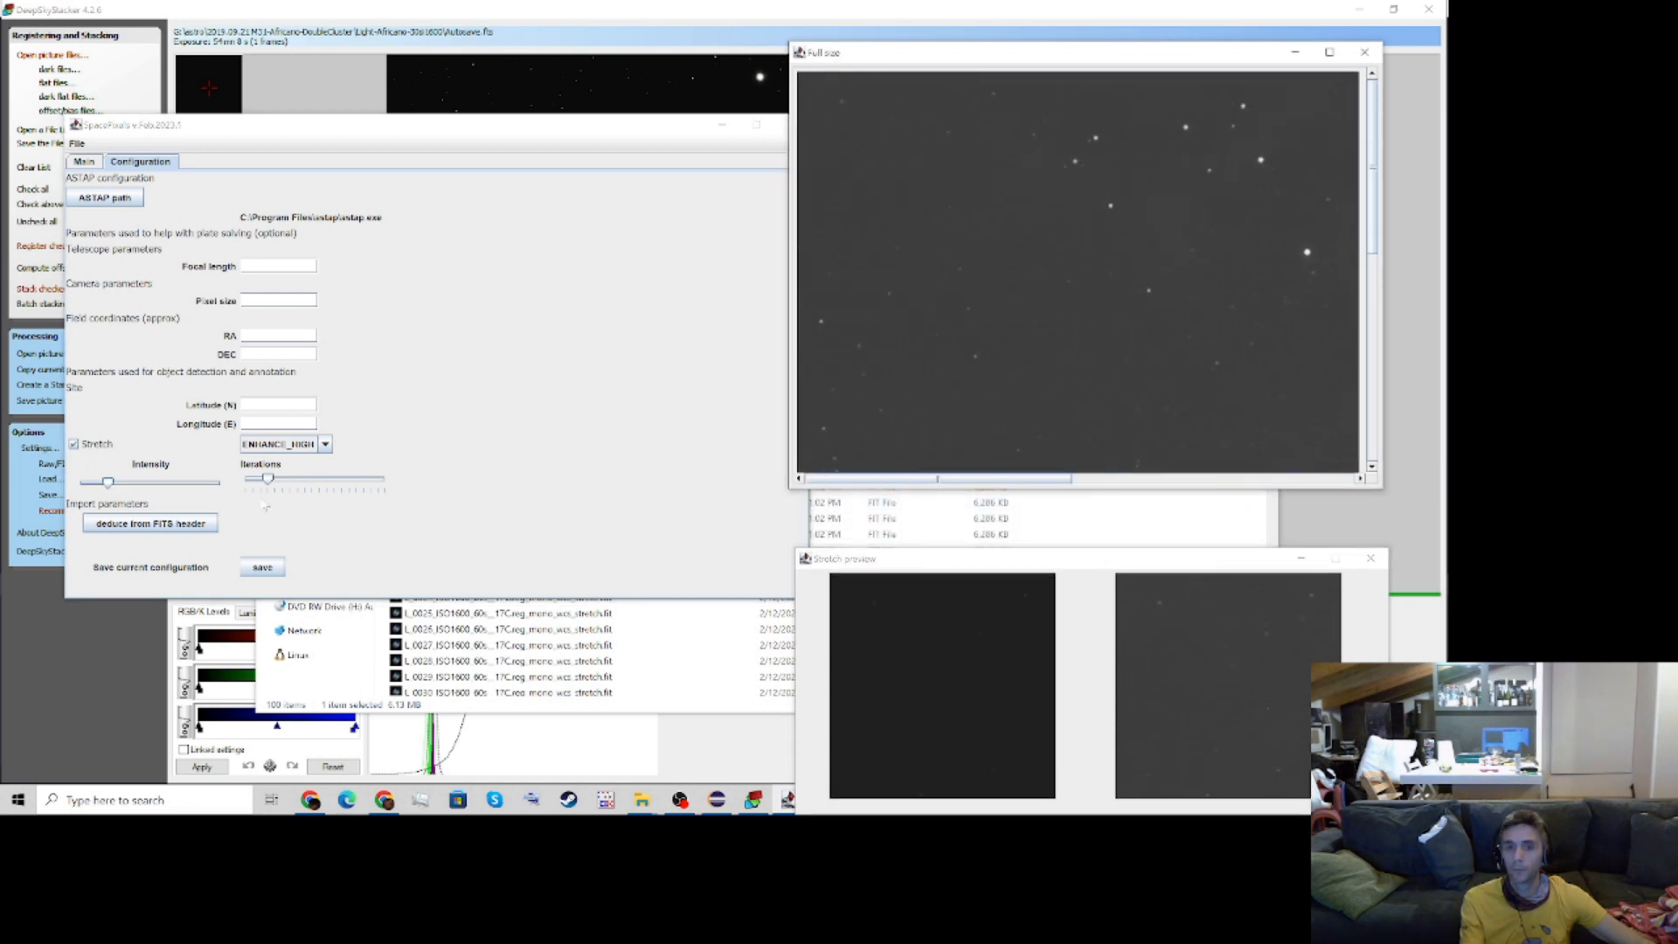
Raise the stretch iterations, try the ENHANCE_LOW algorithm, and set it back to ENHANCE_HIGH
{"action": "left_click_drag", "start_coordinate": [270, 481], "coordinate": [308, 482]}
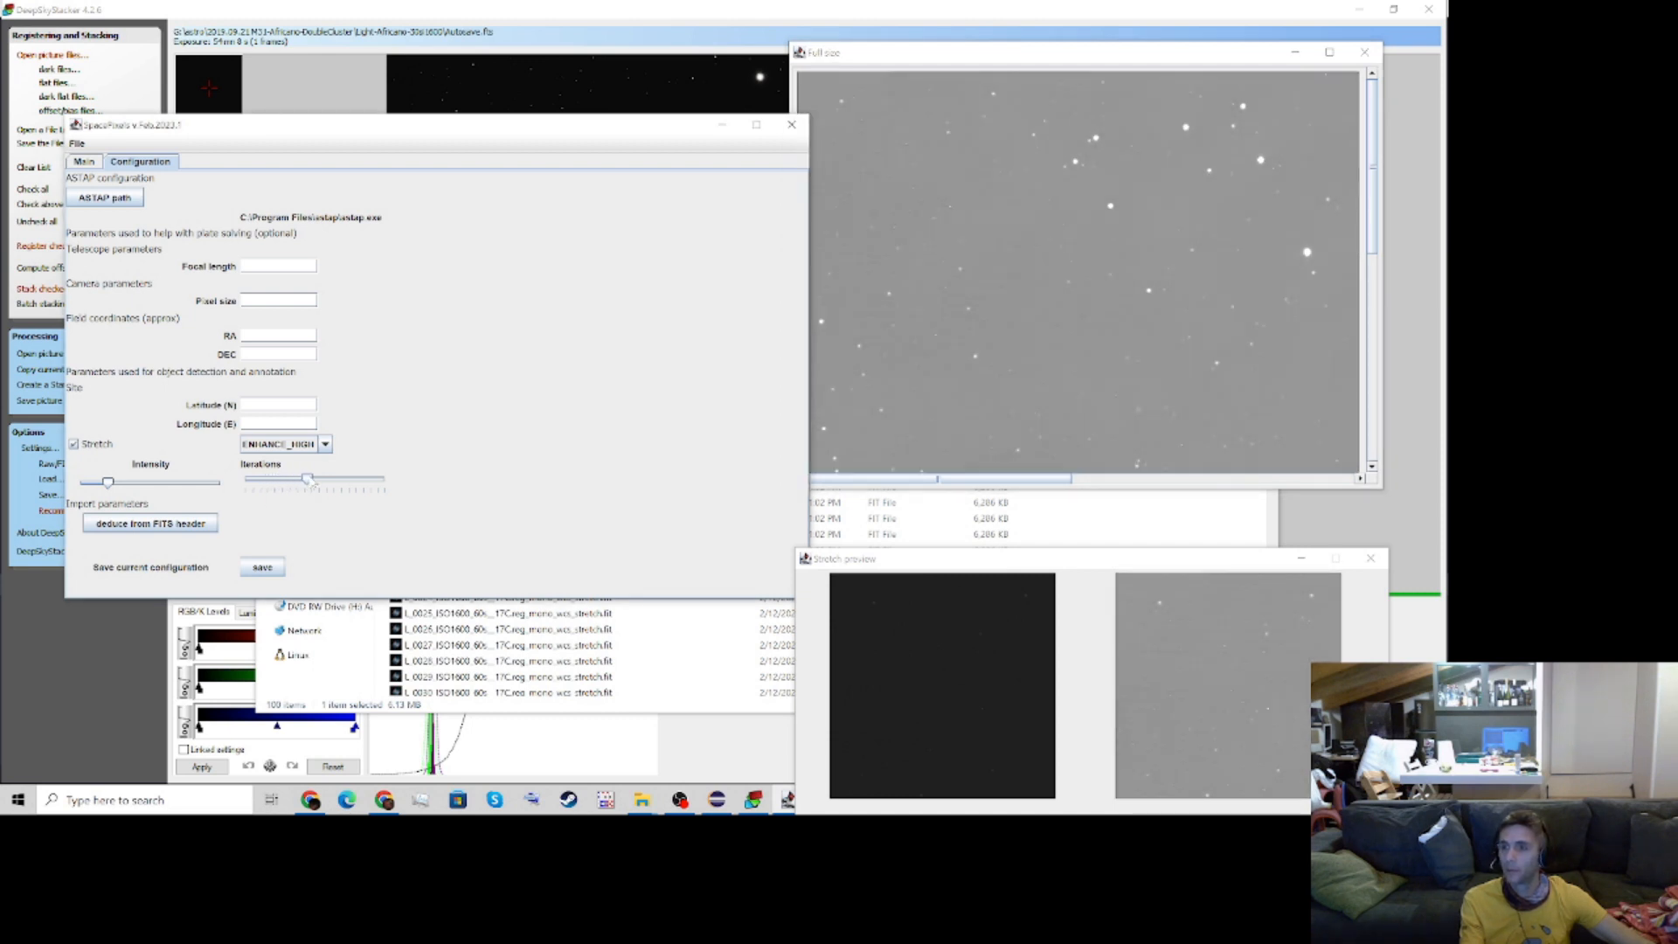
{"action": "left_click", "coordinate": [294, 444]}
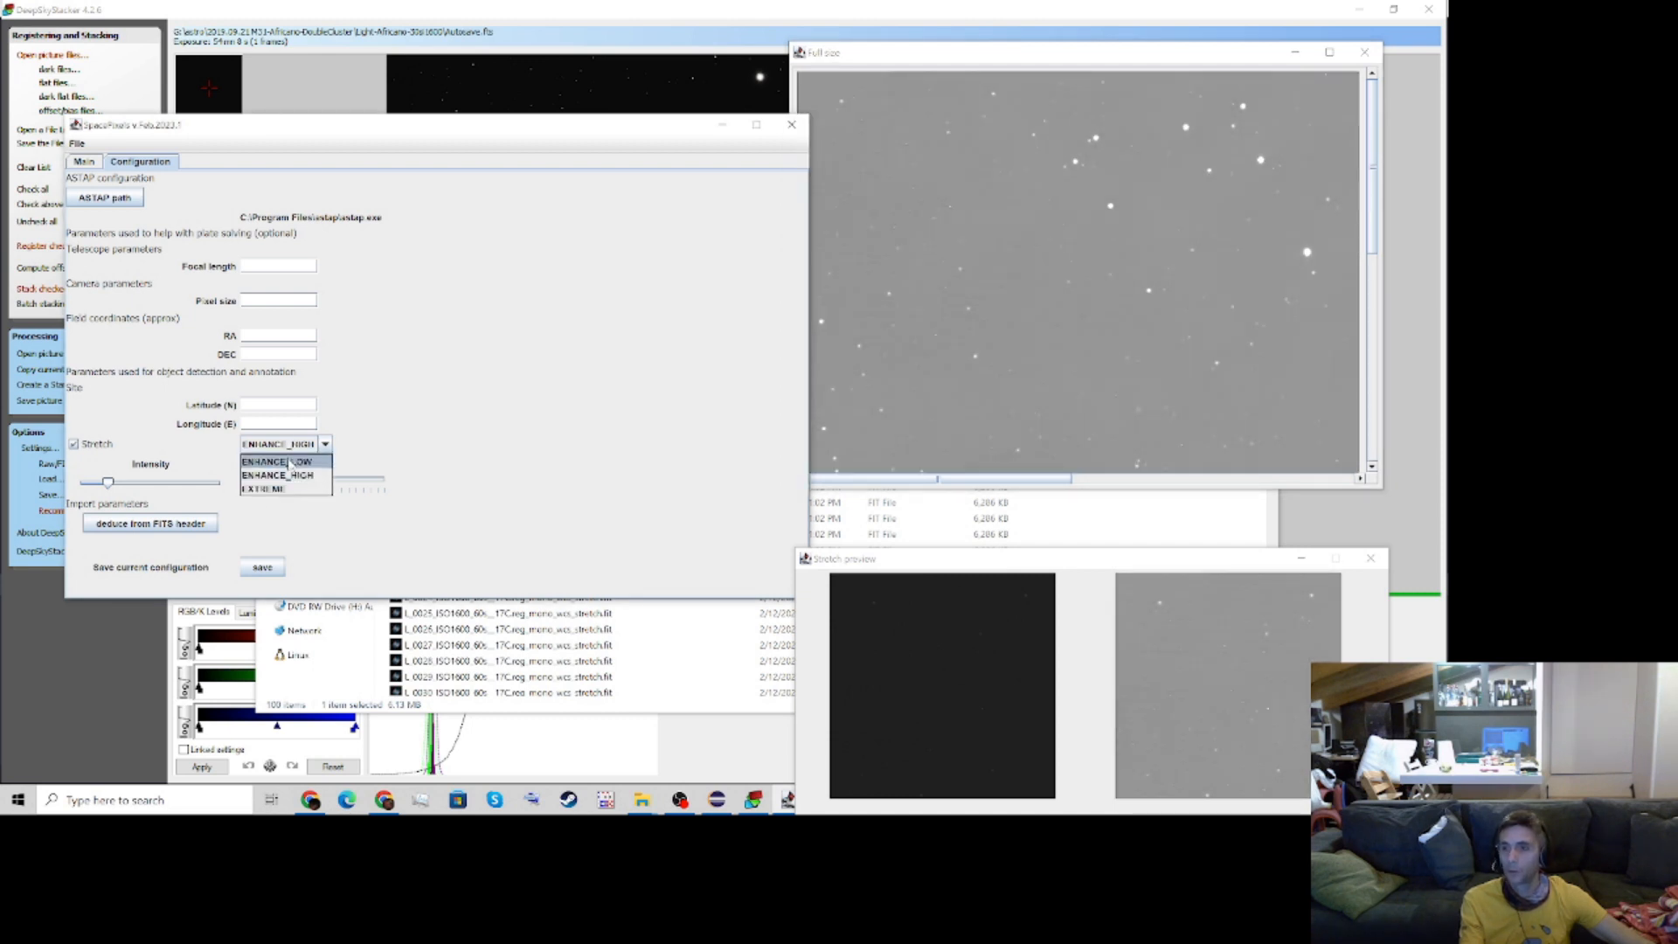
{"action": "left_click", "coordinate": [291, 463]}
{"action": "left_click", "coordinate": [294, 445]}
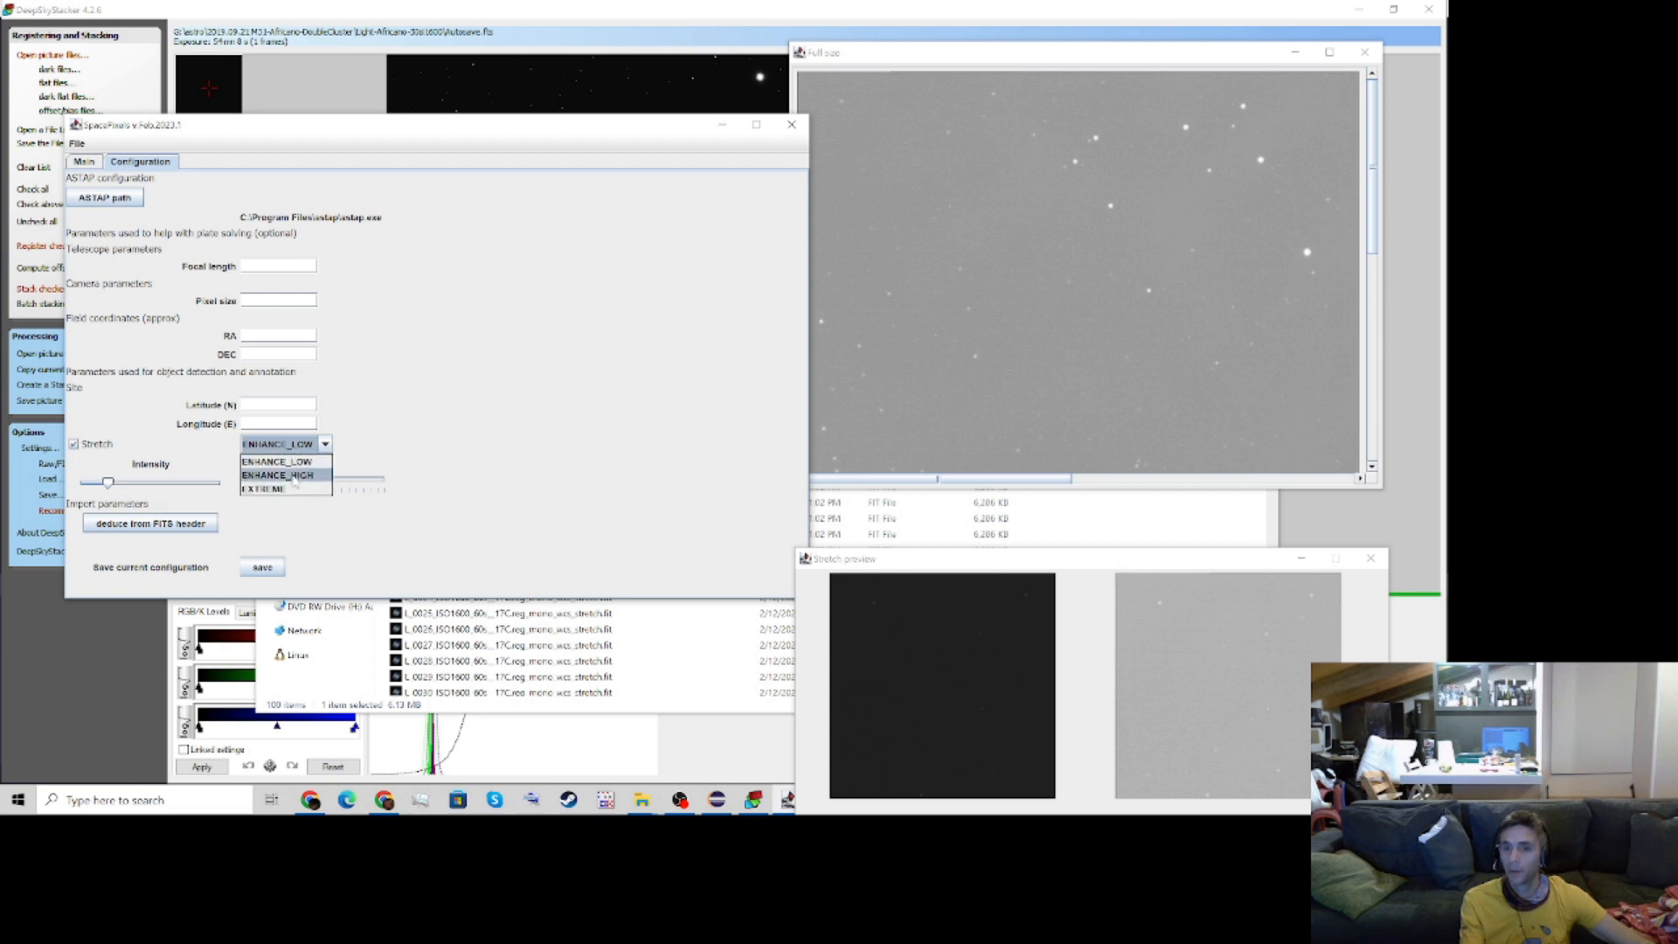
{"action": "left_click", "coordinate": [293, 476]}
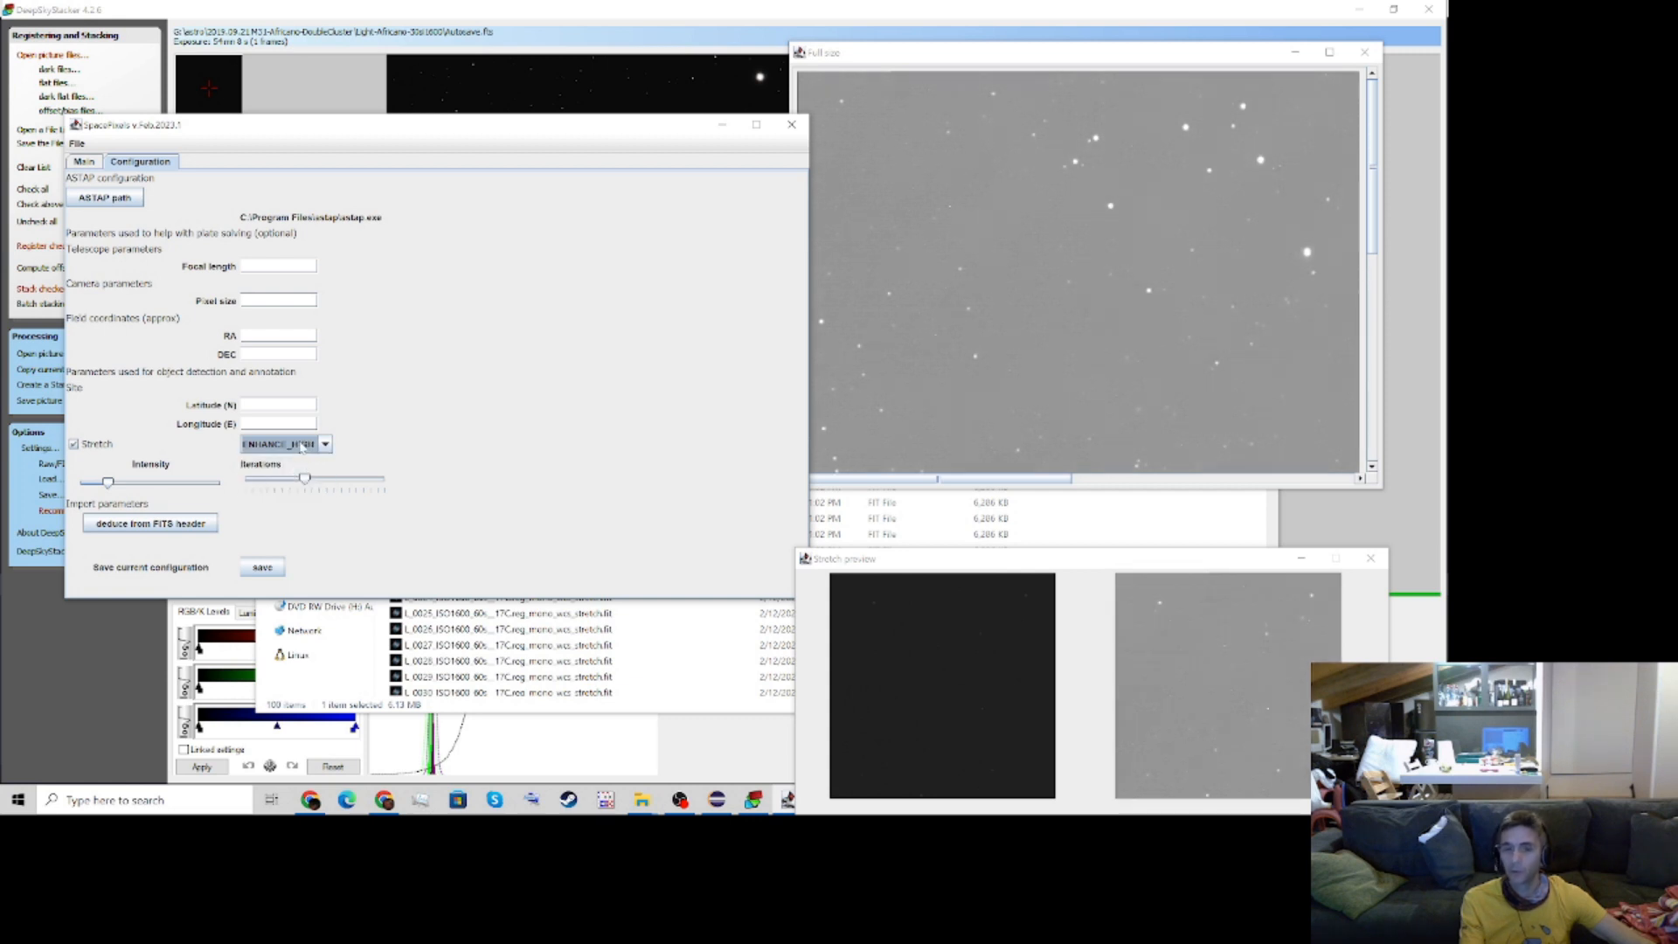
{"action": "left_click", "coordinate": [302, 448]}
{"action": "left_click", "coordinate": [354, 402]}
Blink the first ten images in the list, 00-30-02 through 00-48-22, with the ENHANCE_HIGH stretch, and stop the blinking
{"action": "left_click", "coordinate": [85, 162]}
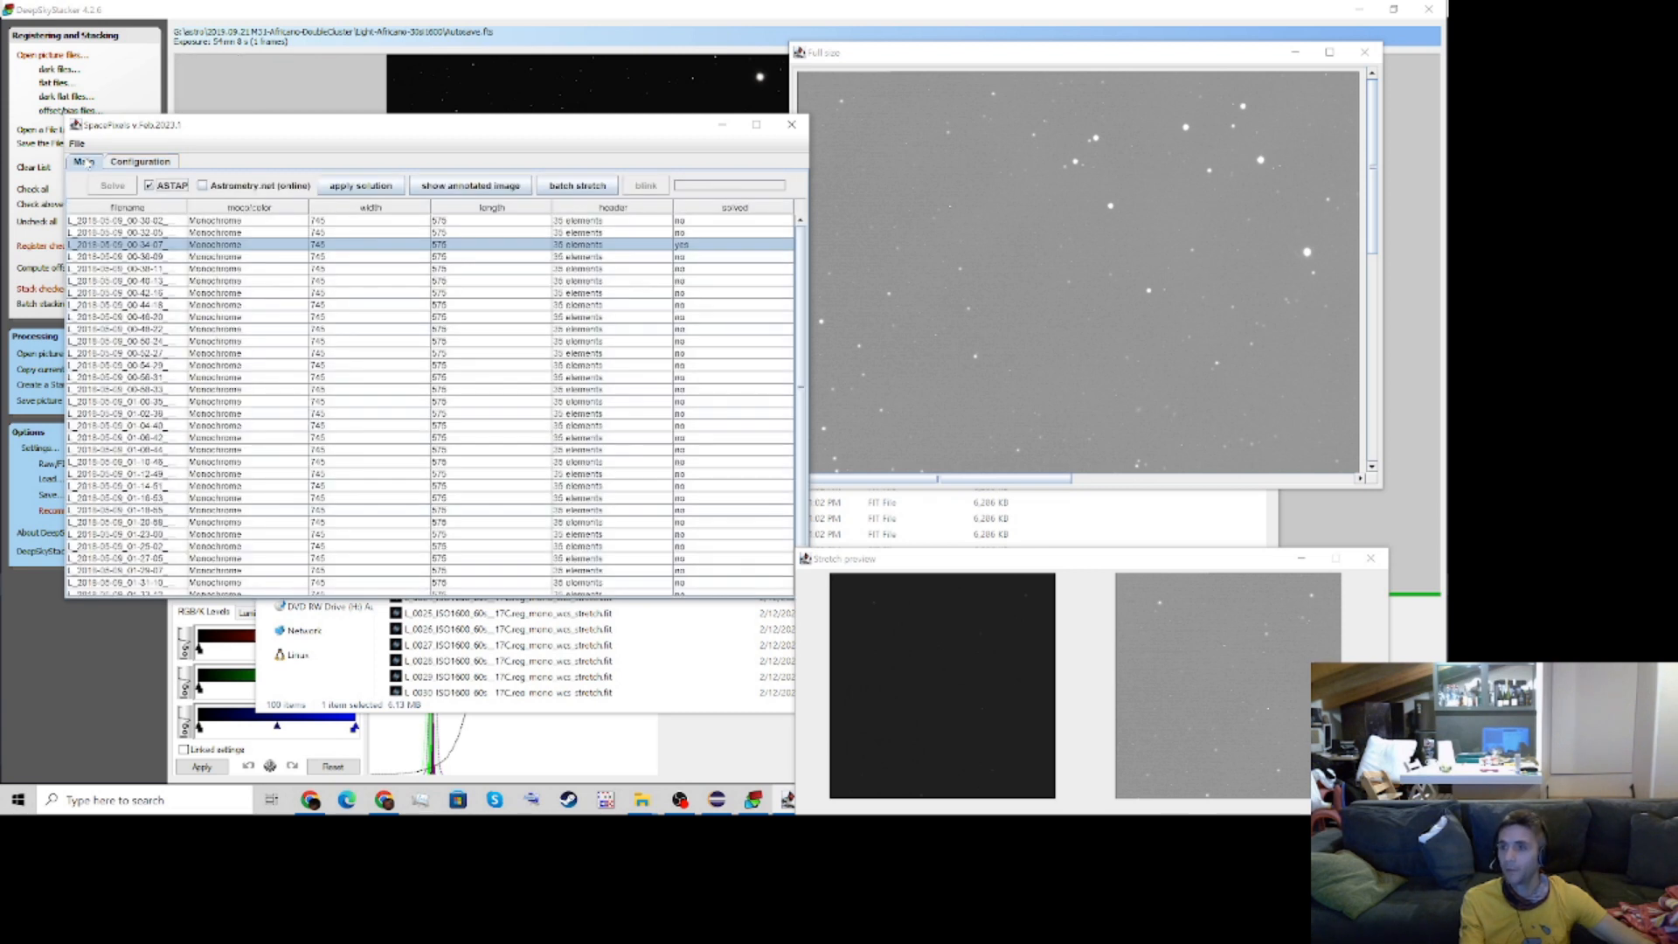
{"action": "left_click", "coordinate": [125, 221]}
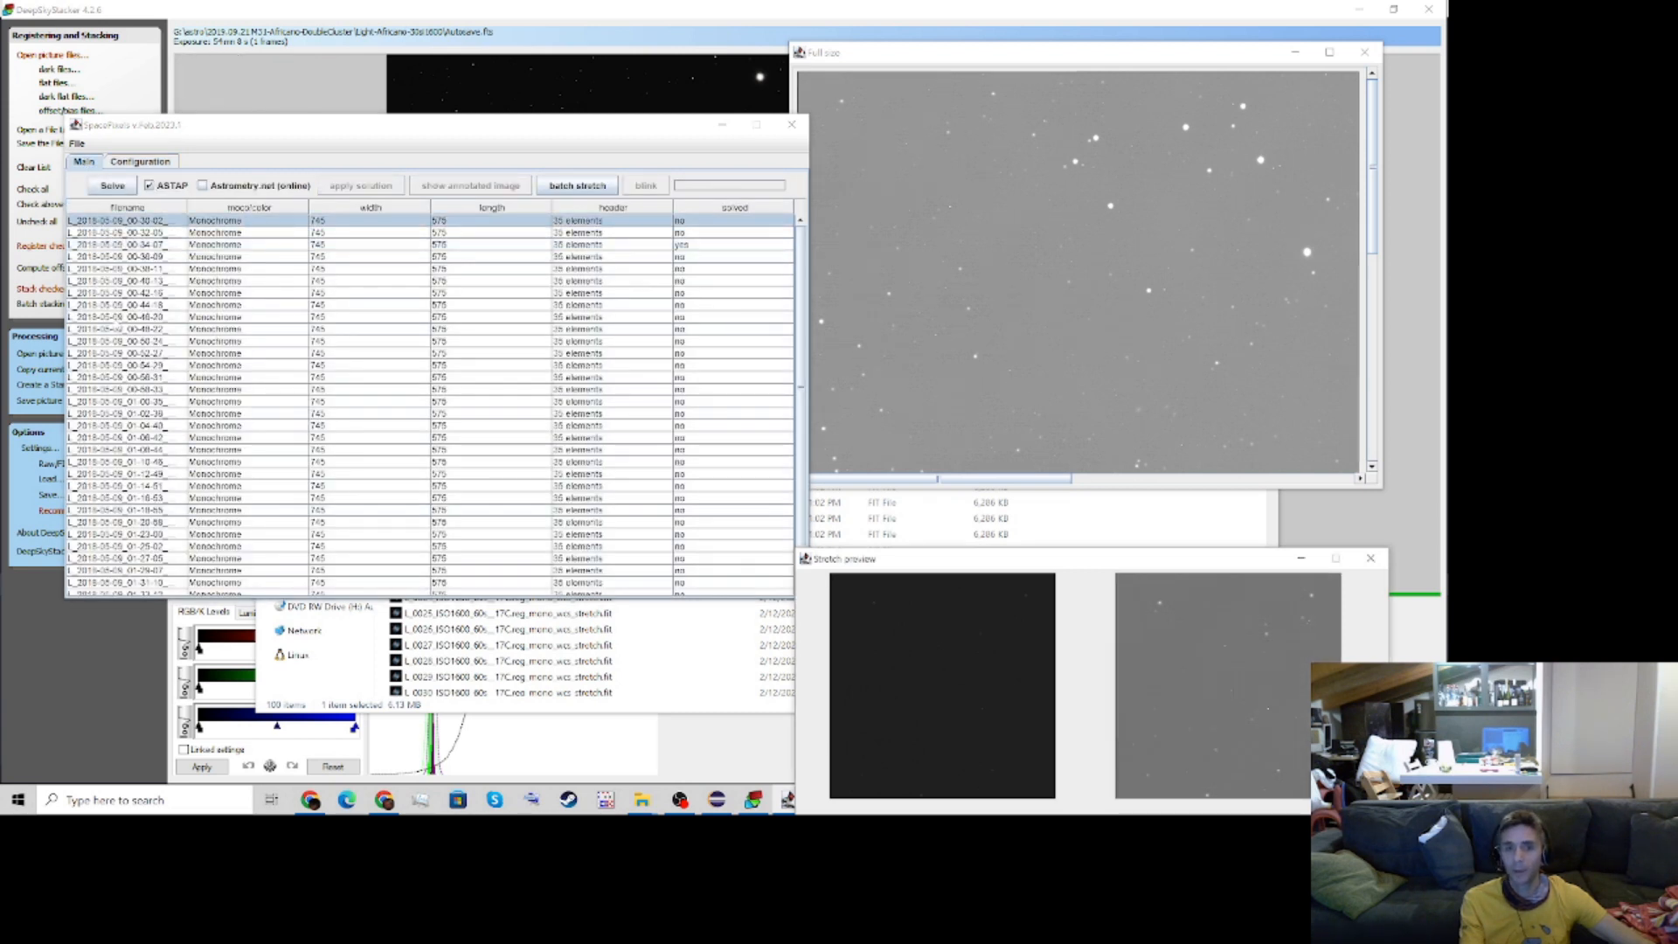
{"action": "left_click_drag", "start_coordinate": [125, 221], "coordinate": [118, 331]}
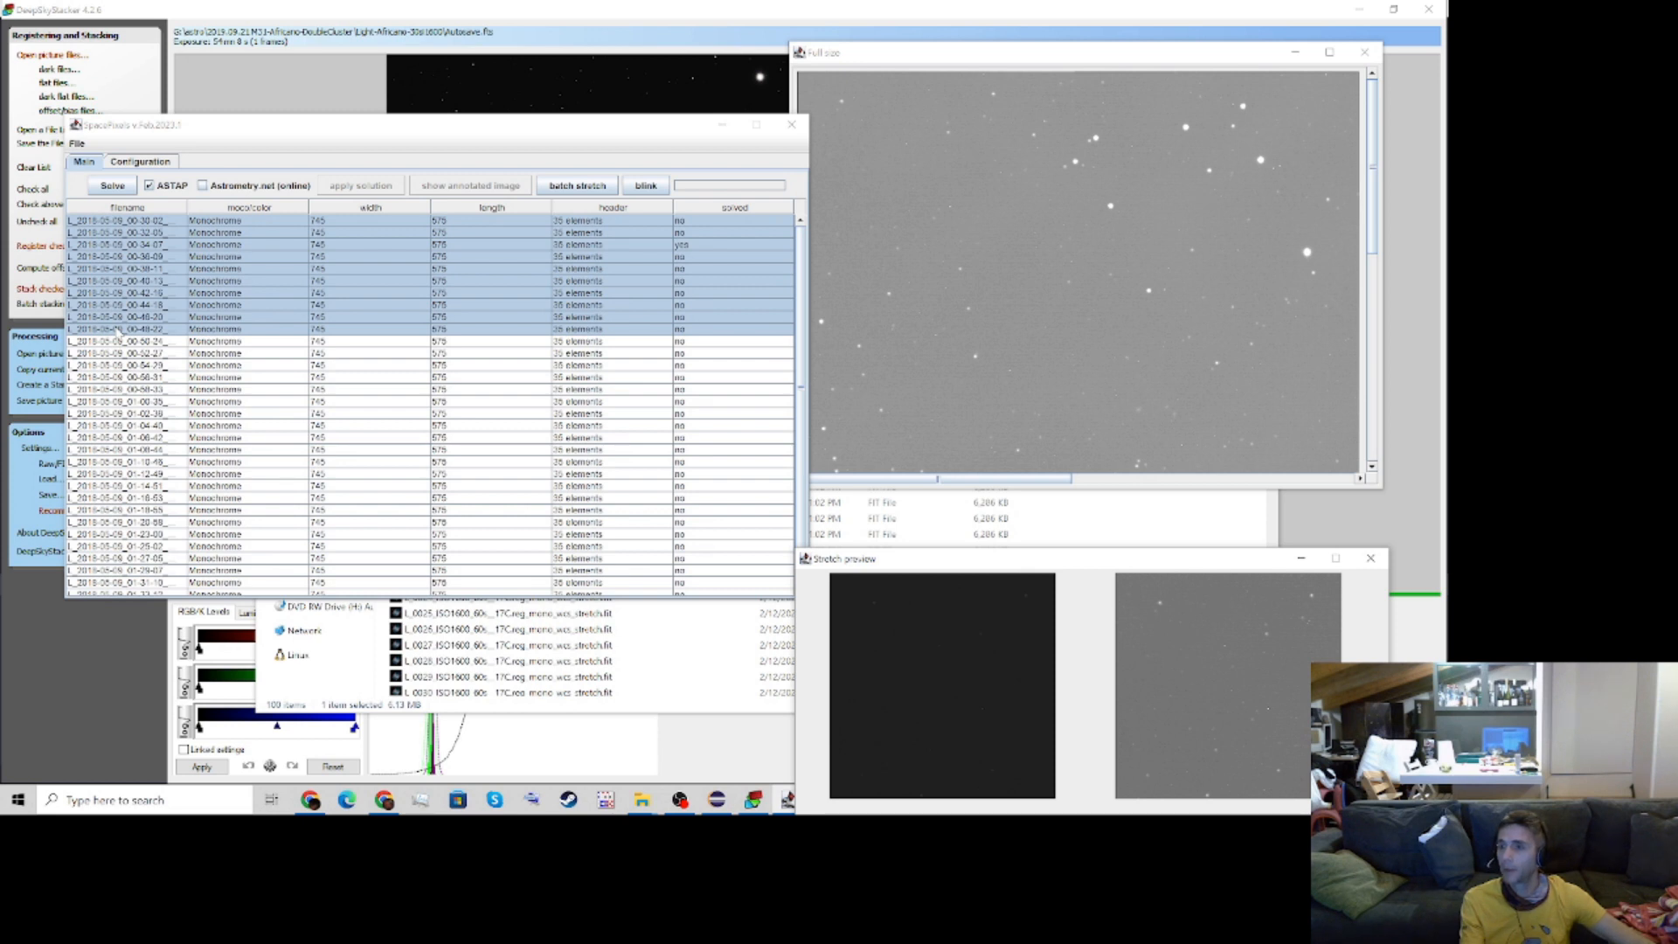
{"action": "left_click", "coordinate": [647, 186]}
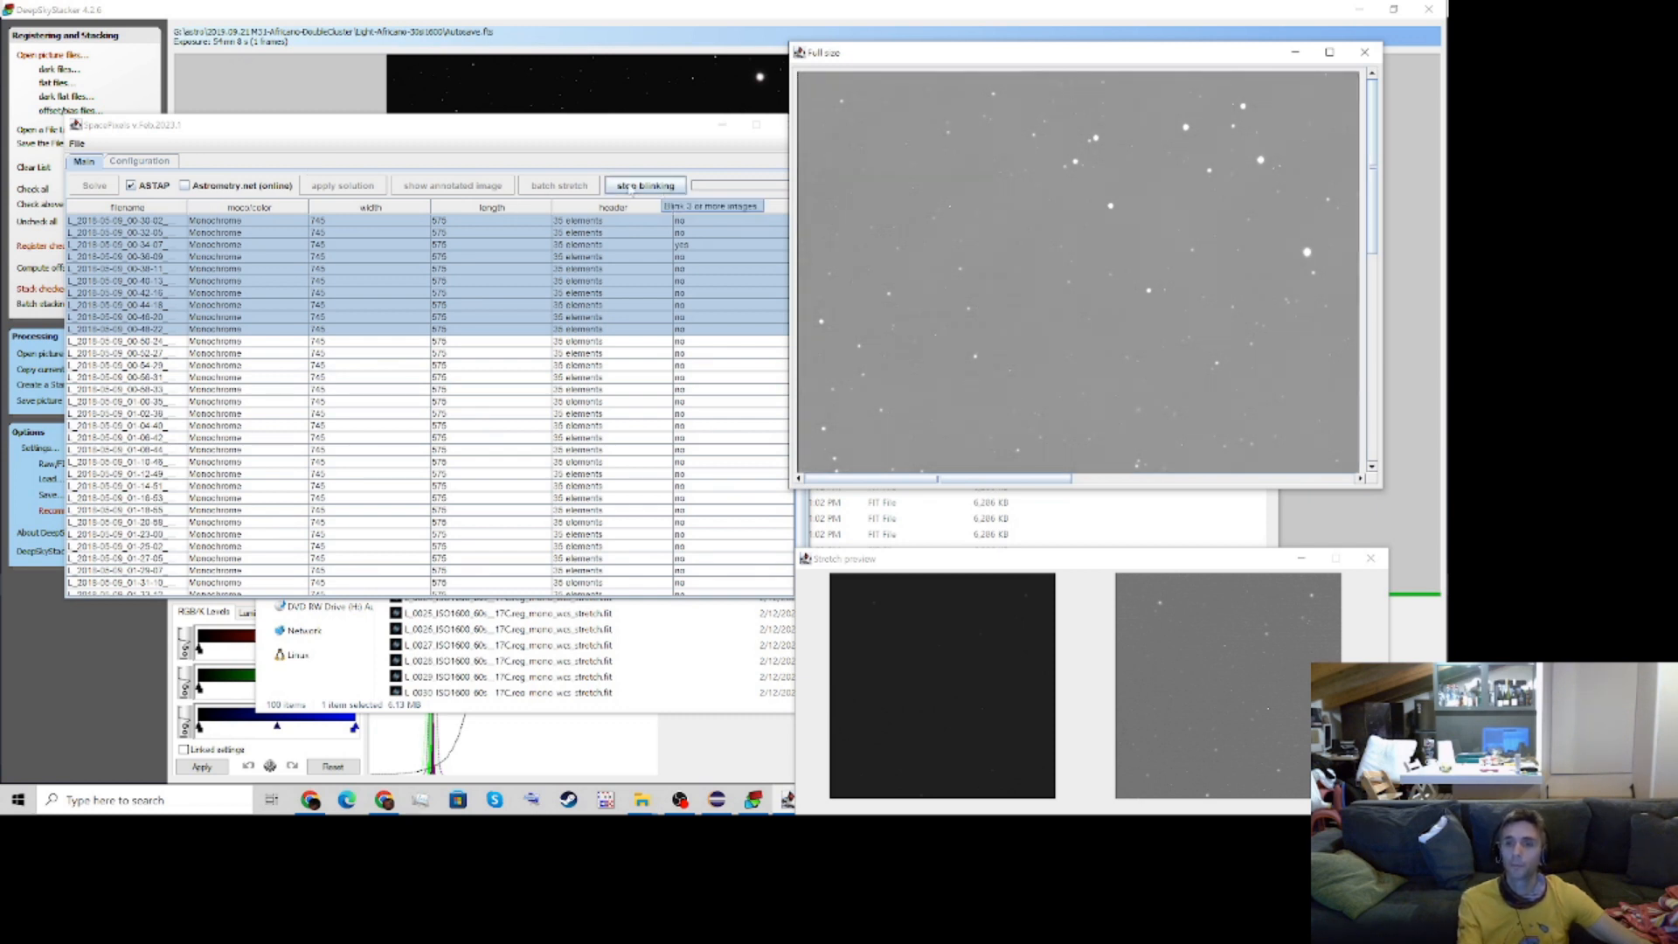
{"action": "left_click", "coordinate": [633, 189]}
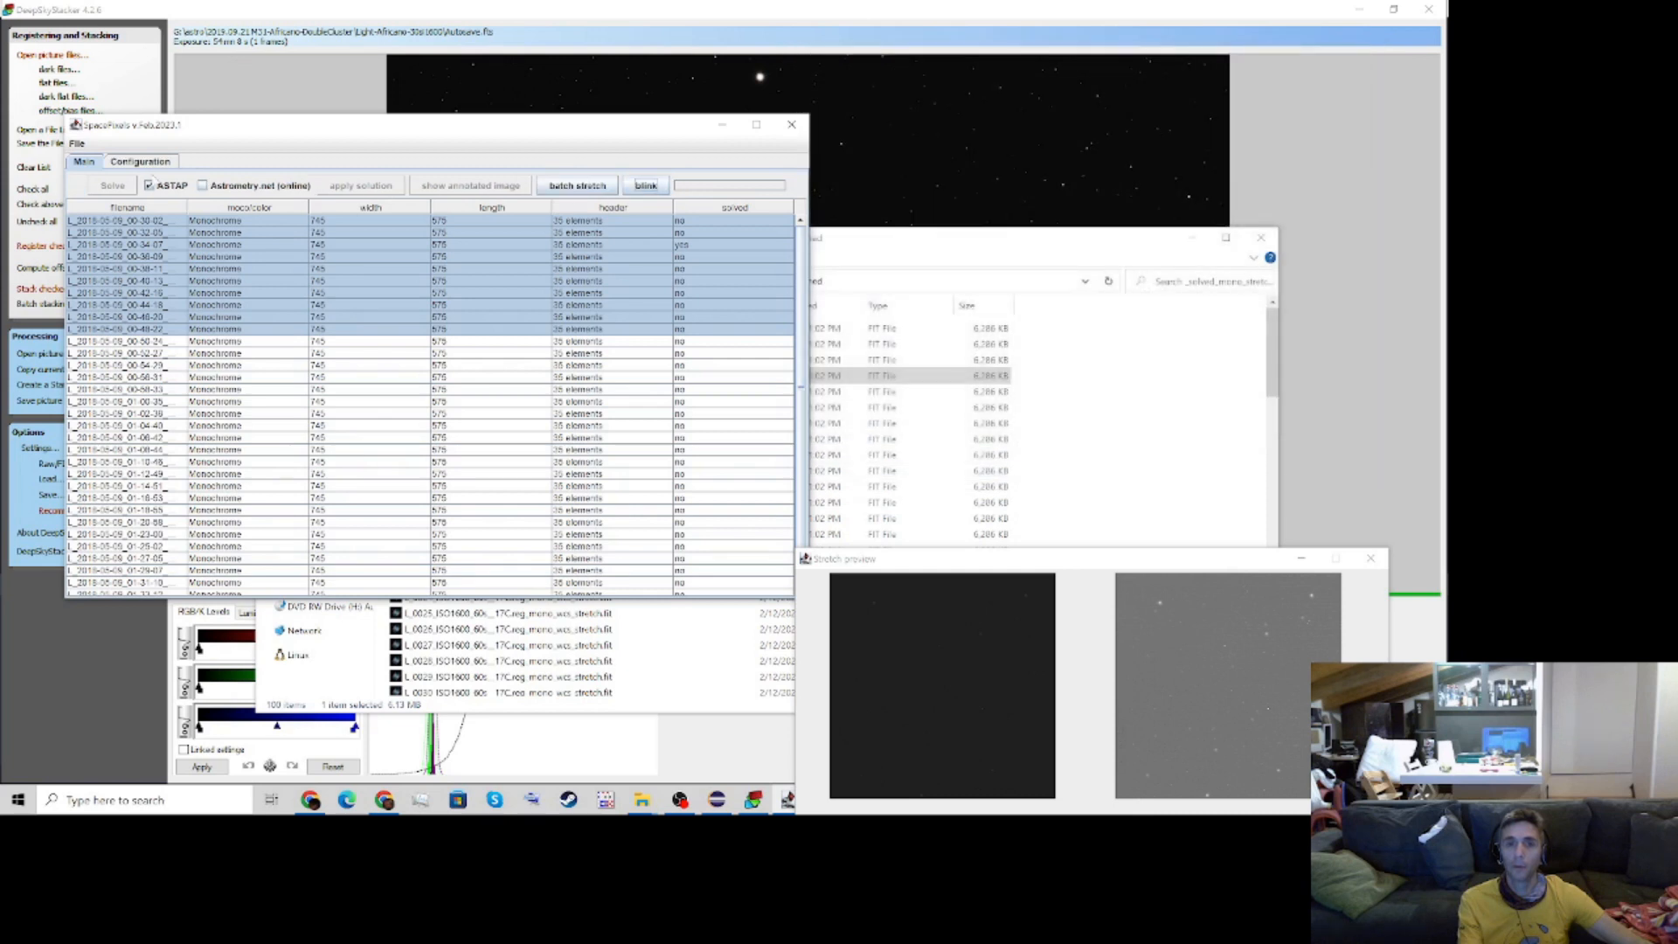
Set the stretch algorithm to EXTREME with maximum iterations and a low intensity, checking the full-size preview
{"action": "left_click", "coordinate": [144, 163]}
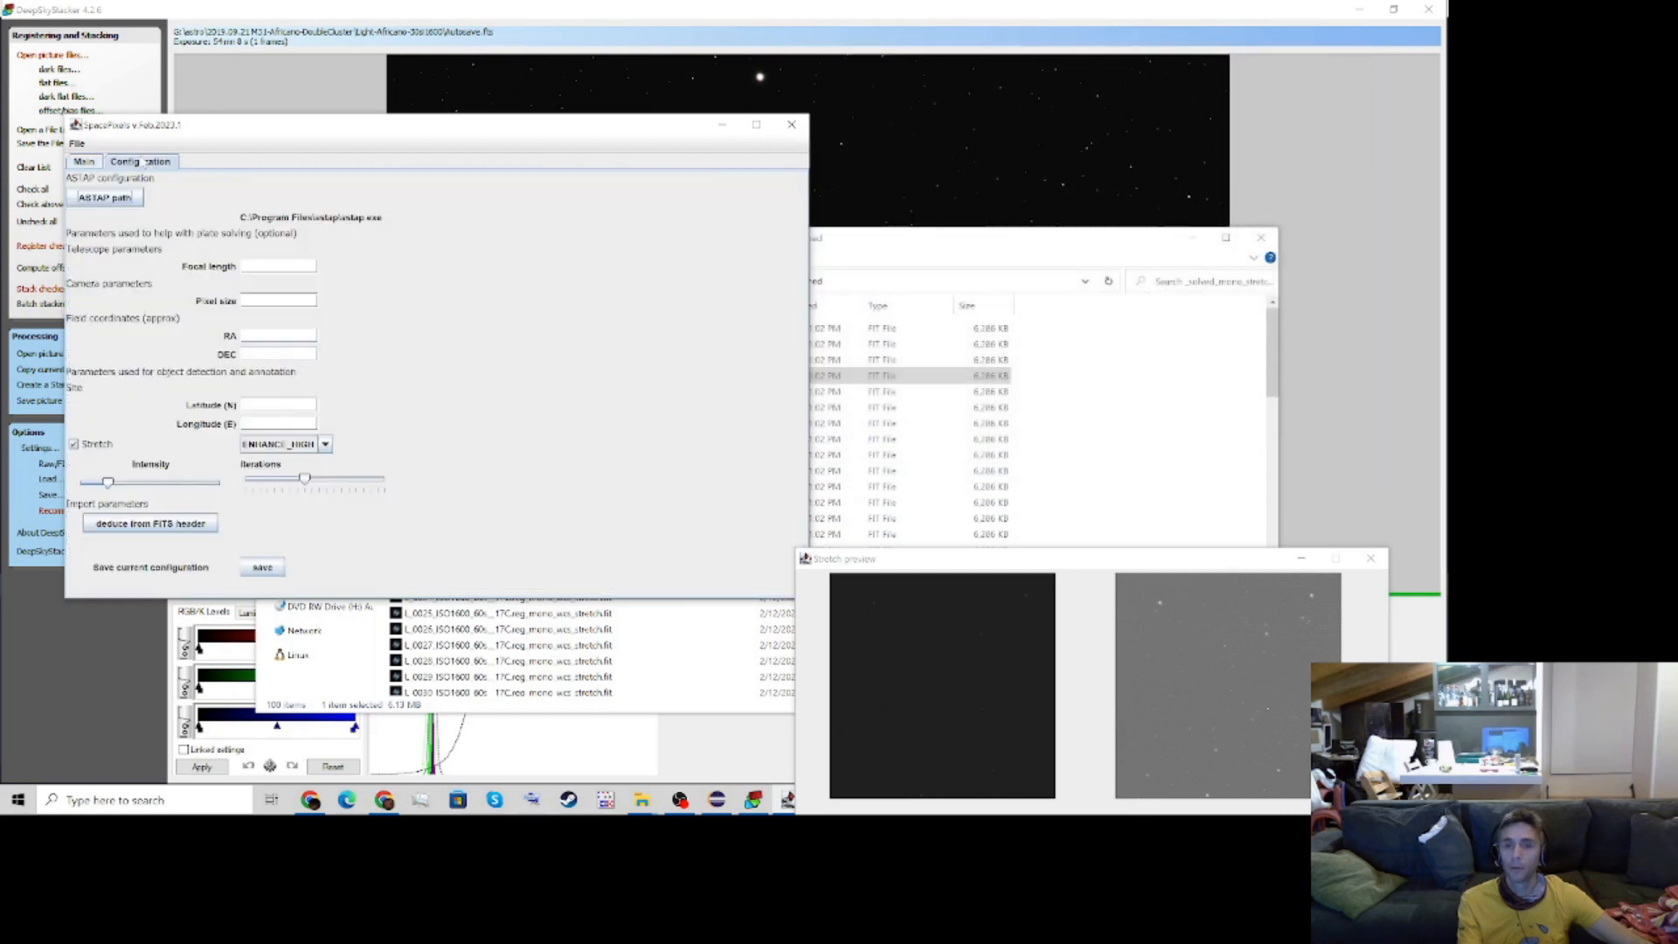
{"action": "left_click", "coordinate": [301, 448]}
{"action": "left_click", "coordinate": [280, 492]}
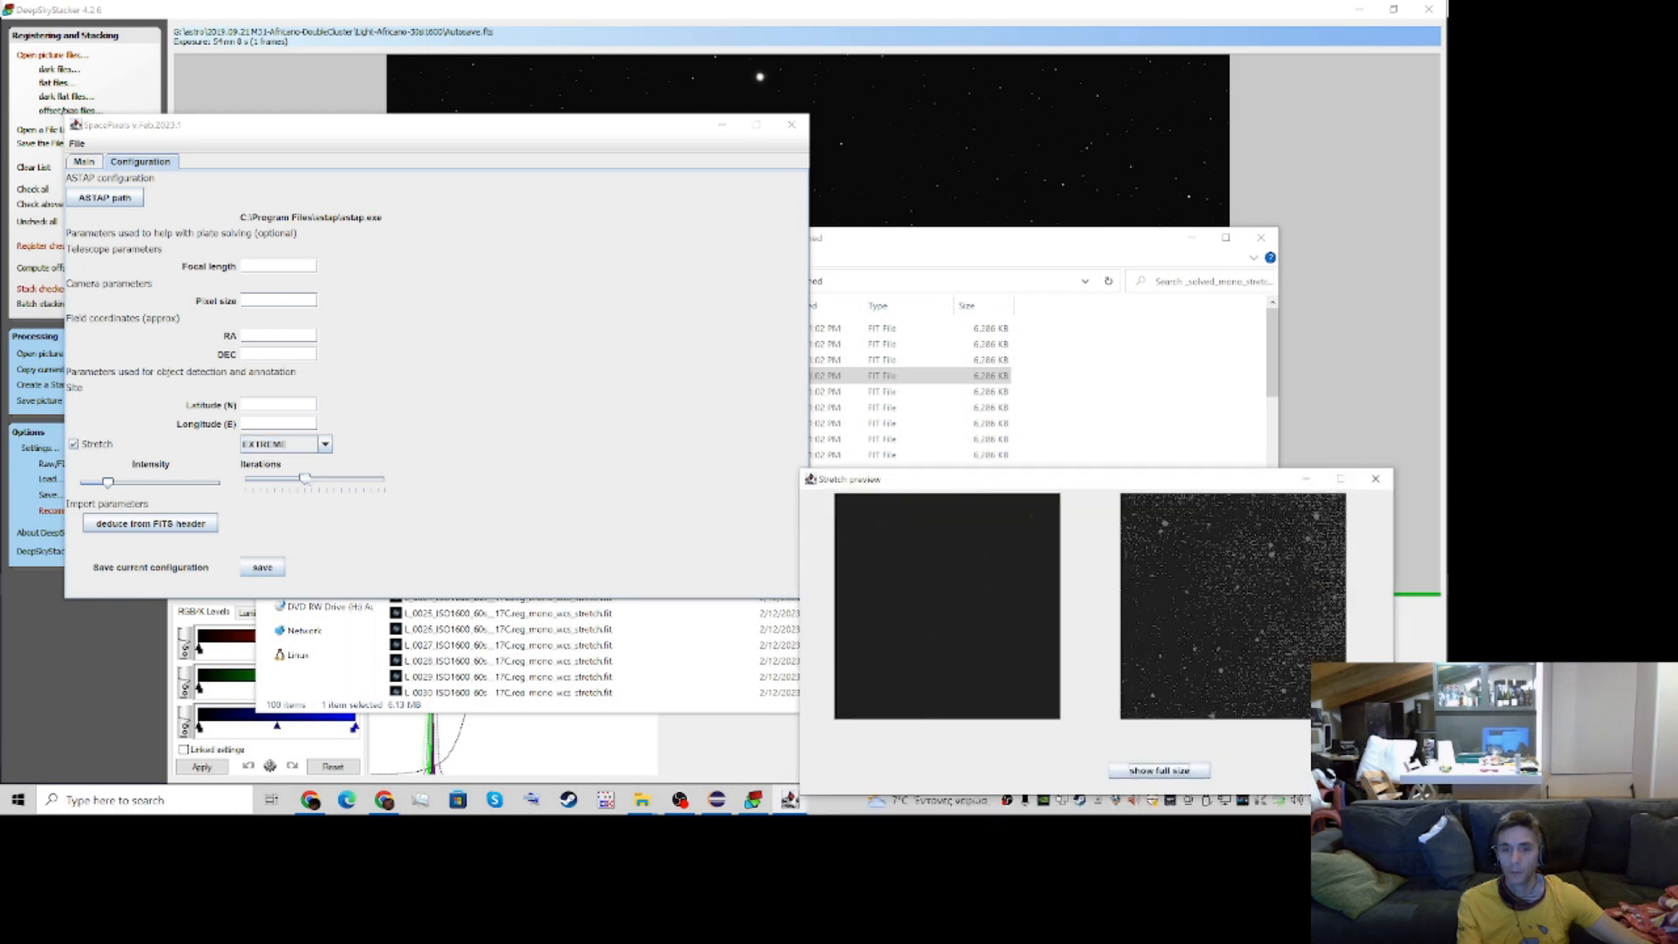
{"action": "left_click_drag", "start_coordinate": [303, 480], "coordinate": [386, 484]}
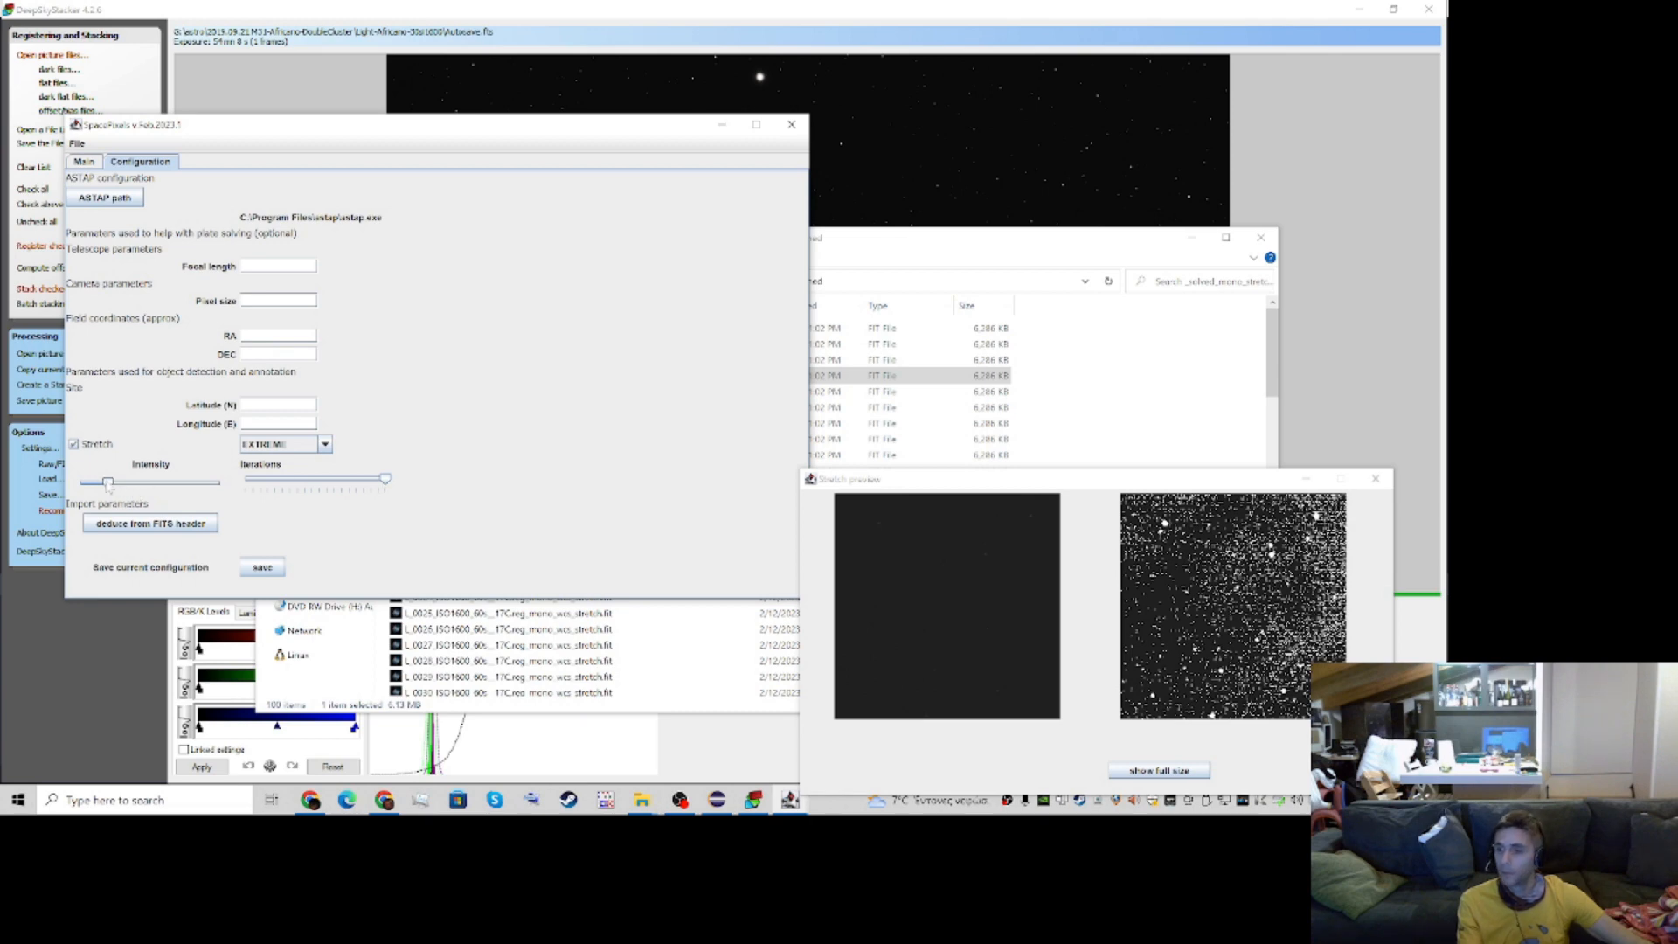
{"action": "mouse_move", "coordinate": [109, 484]}
{"action": "left_mouse_down"}
{"action": "mouse_move", "coordinate": [130, 485]}
{"action": "mouse_move", "coordinate": [74, 486]}
{"action": "mouse_move", "coordinate": [150, 486]}
{"action": "mouse_move", "coordinate": [81, 483]}
{"action": "mouse_move", "coordinate": [115, 486]}
{"action": "left_mouse_up"}
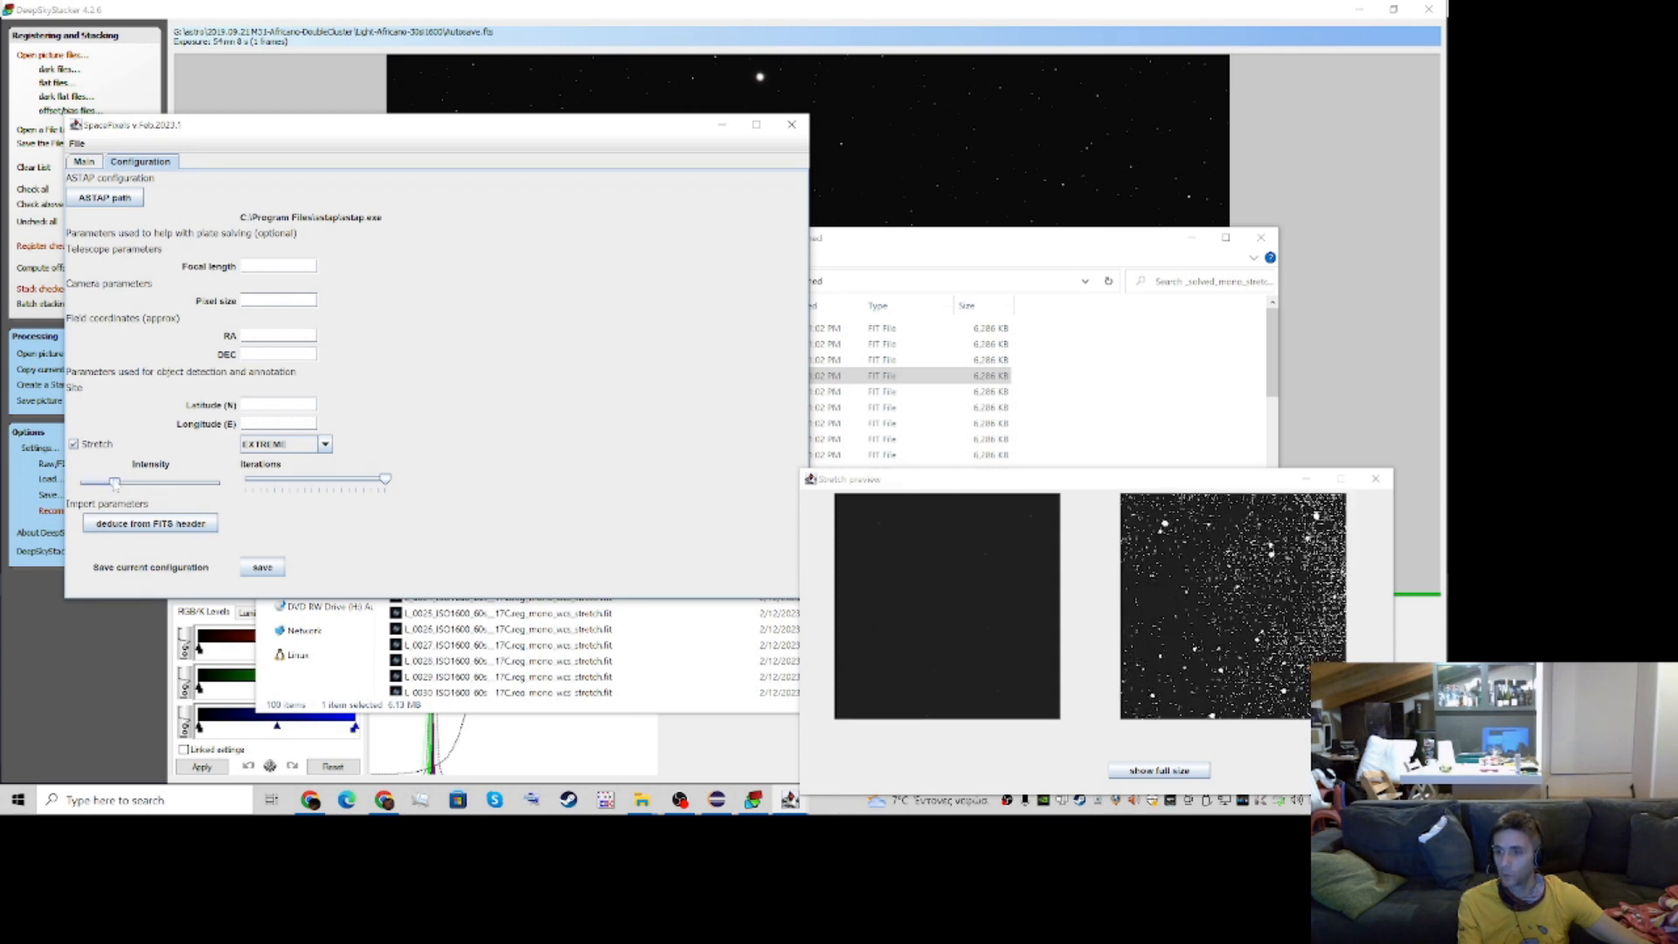
{"action": "left_click", "coordinate": [1155, 770]}
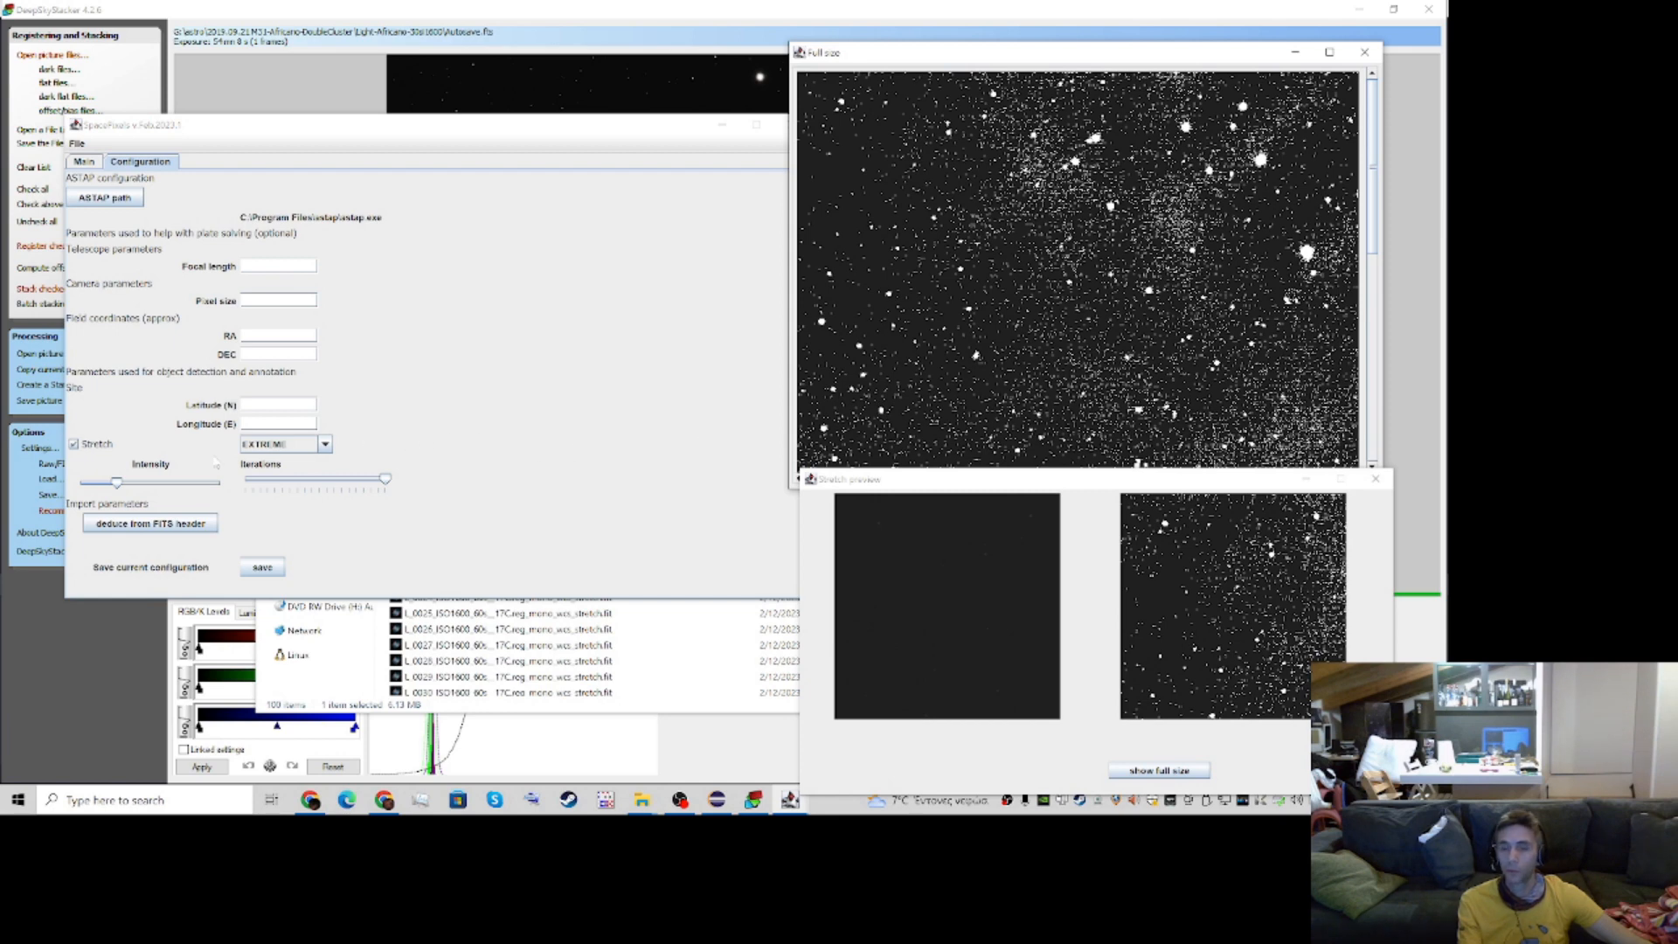
{"action": "left_click_drag", "start_coordinate": [116, 482], "coordinate": [109, 486]}
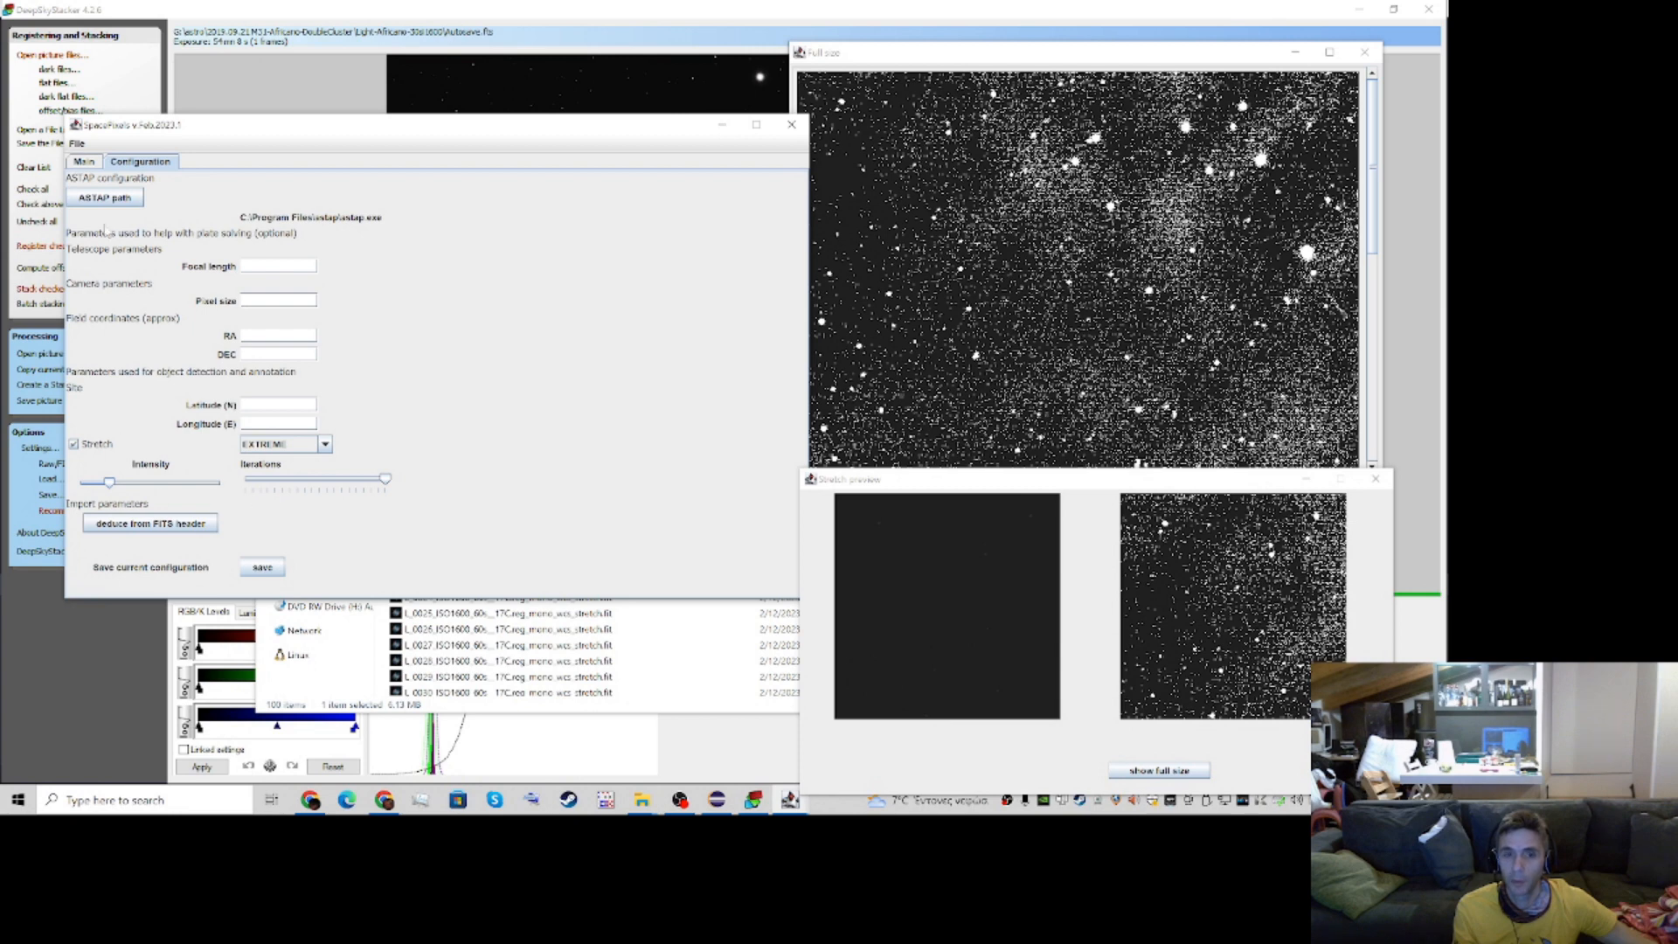
Blink the ten selected images with the EXTREME stretch, moving the stretch preview clear of the full-size view
{"action": "left_click", "coordinate": [83, 163]}
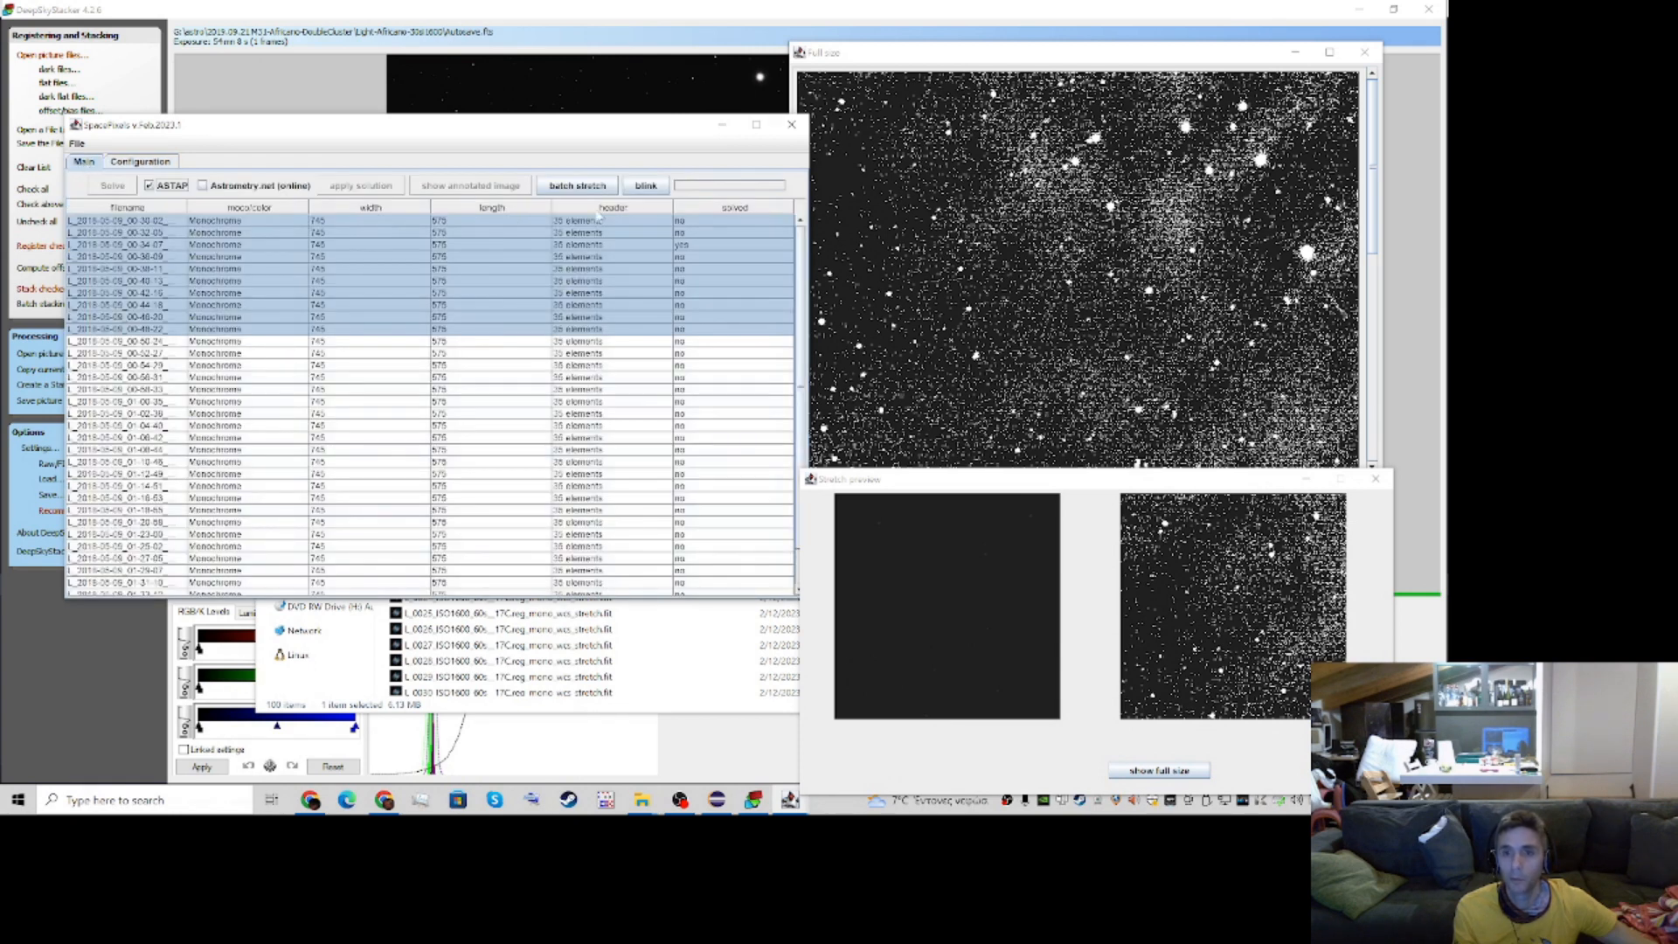
{"action": "left_click", "coordinate": [647, 186]}
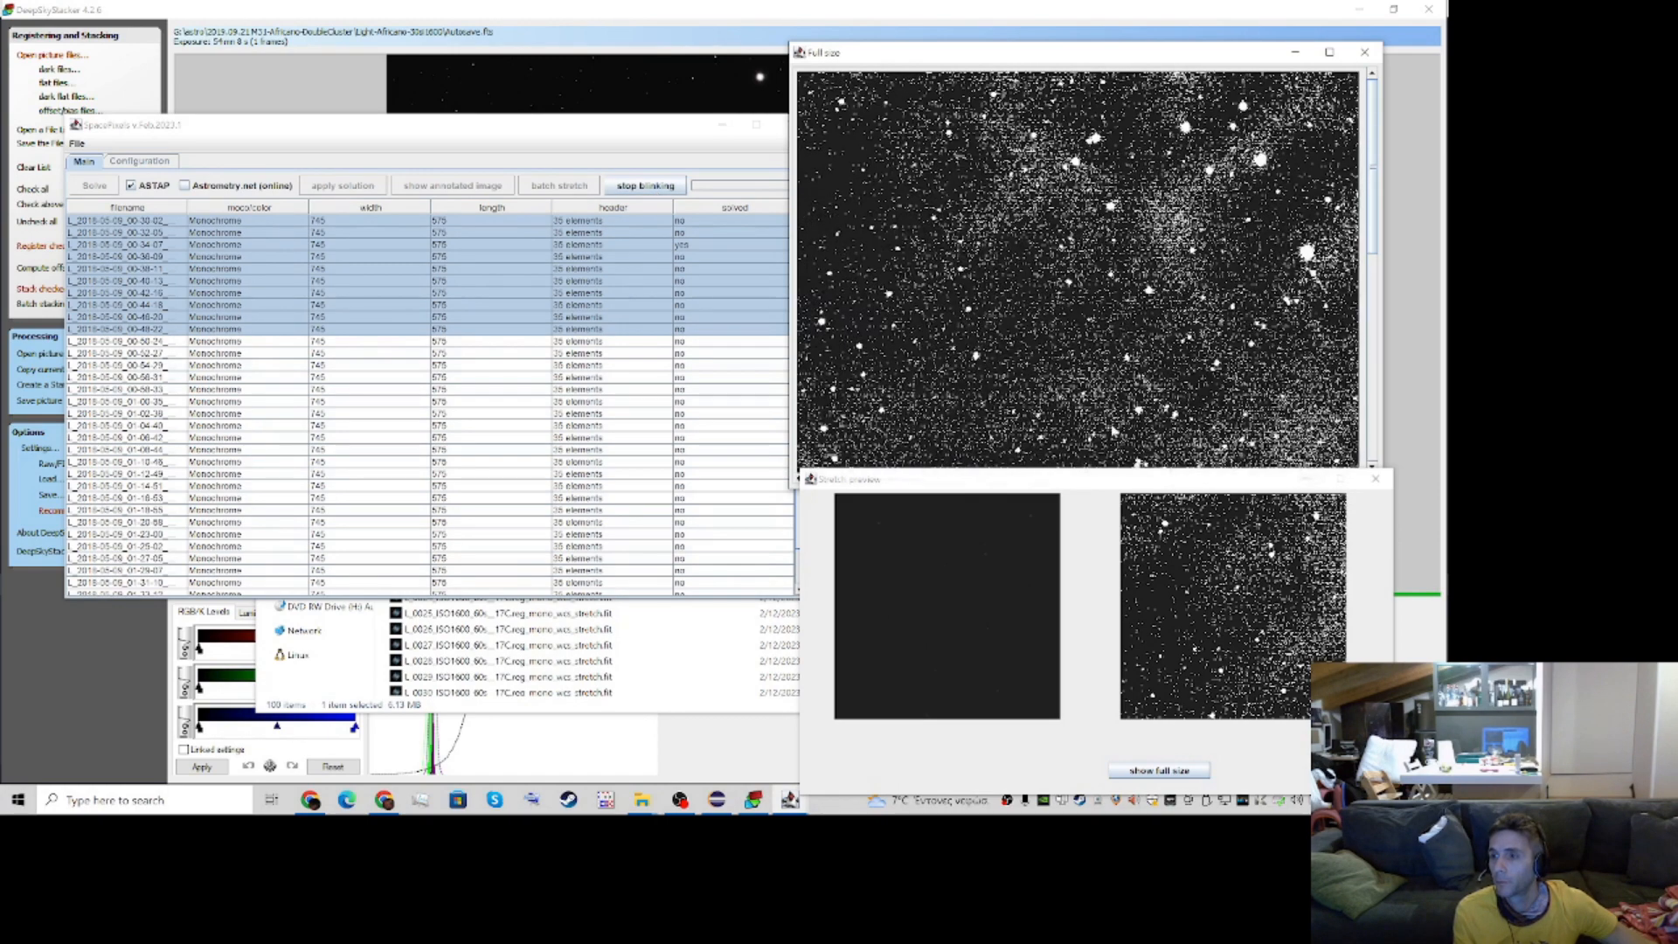
{"action": "mouse_move", "coordinate": [1108, 486]}
{"action": "left_mouse_down"}
{"action": "mouse_move", "coordinate": [1115, 528]}
{"action": "mouse_move", "coordinate": [1131, 505]}
{"action": "left_mouse_up"}
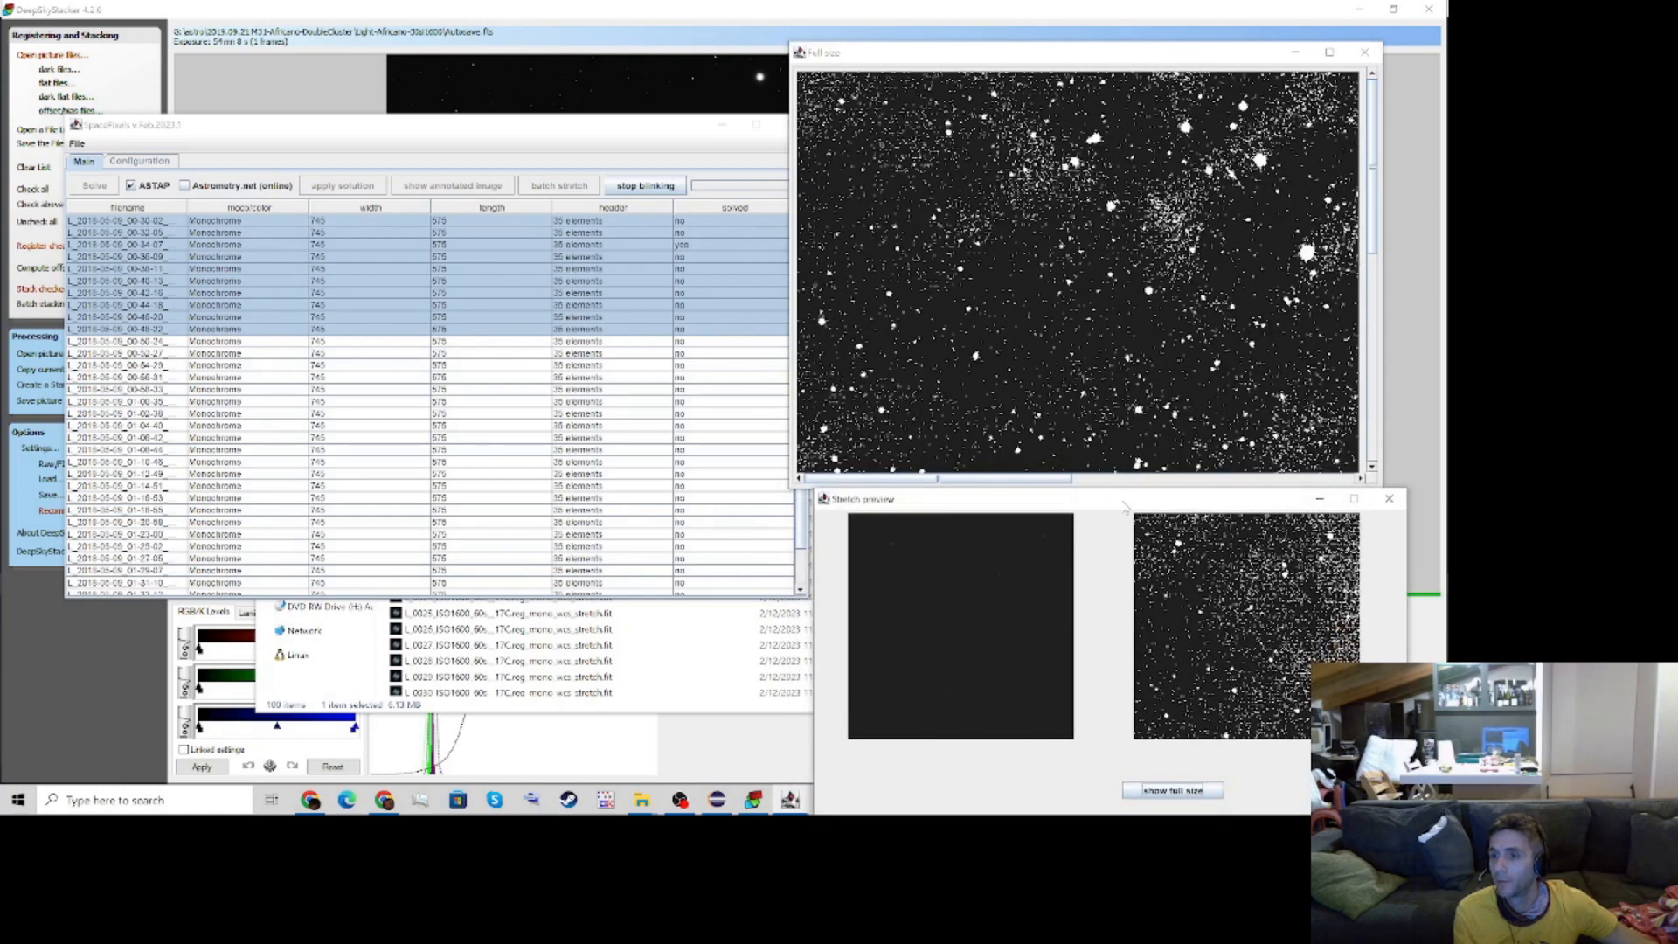